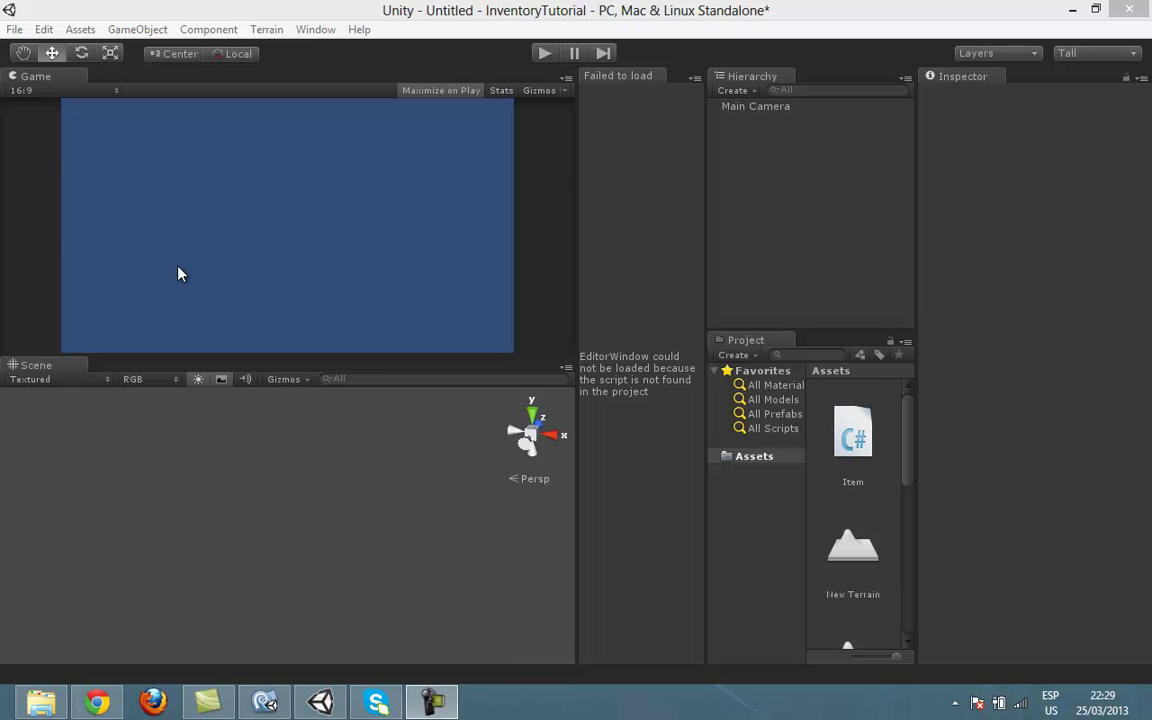
- Add a new terrain and a directional light to the scene
left_click(265, 38)
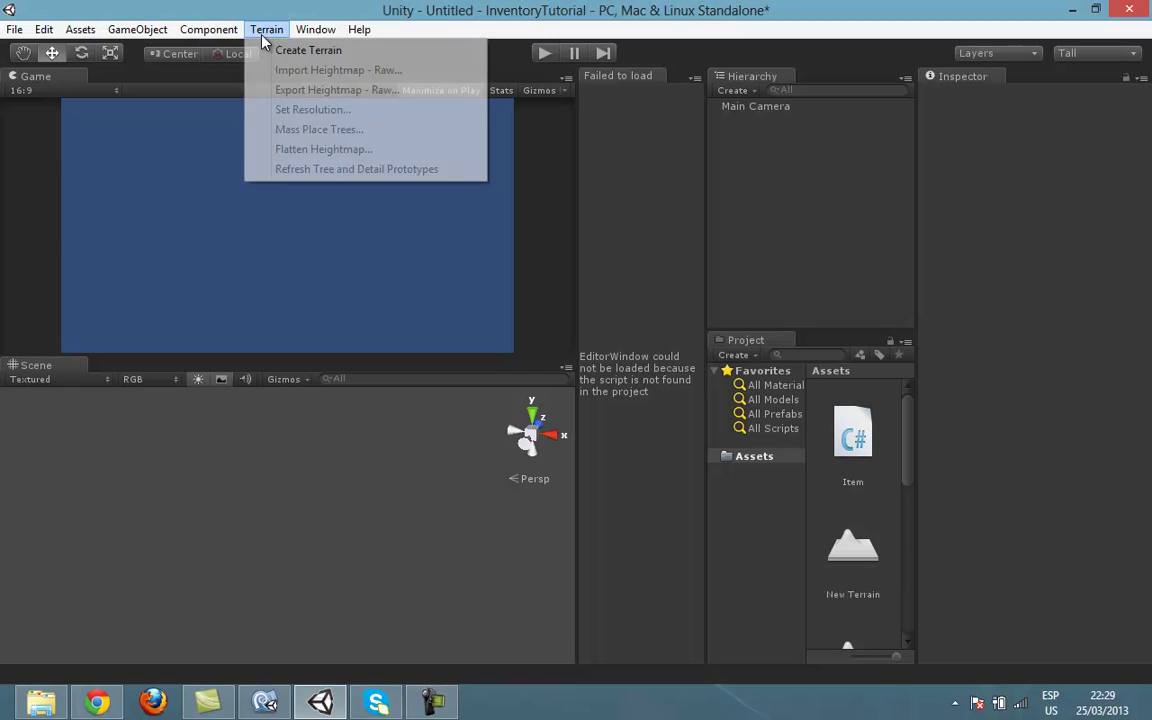
left_click(305, 50)
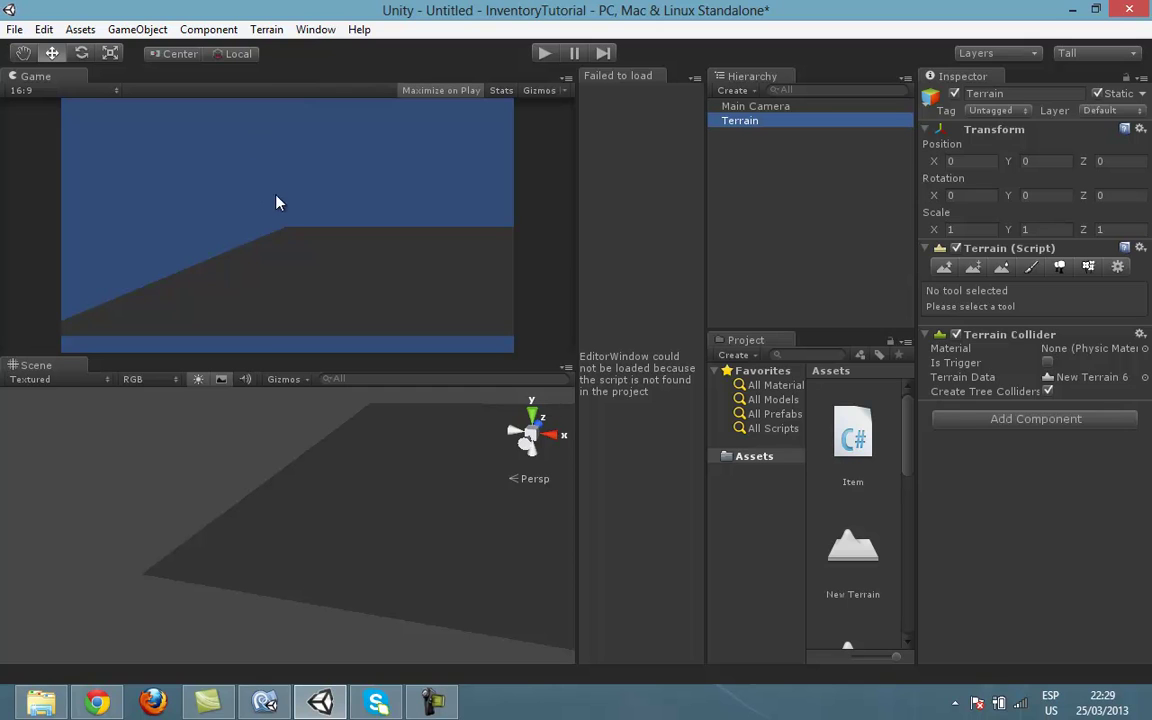
left_click(733, 91)
left_click(775, 215)
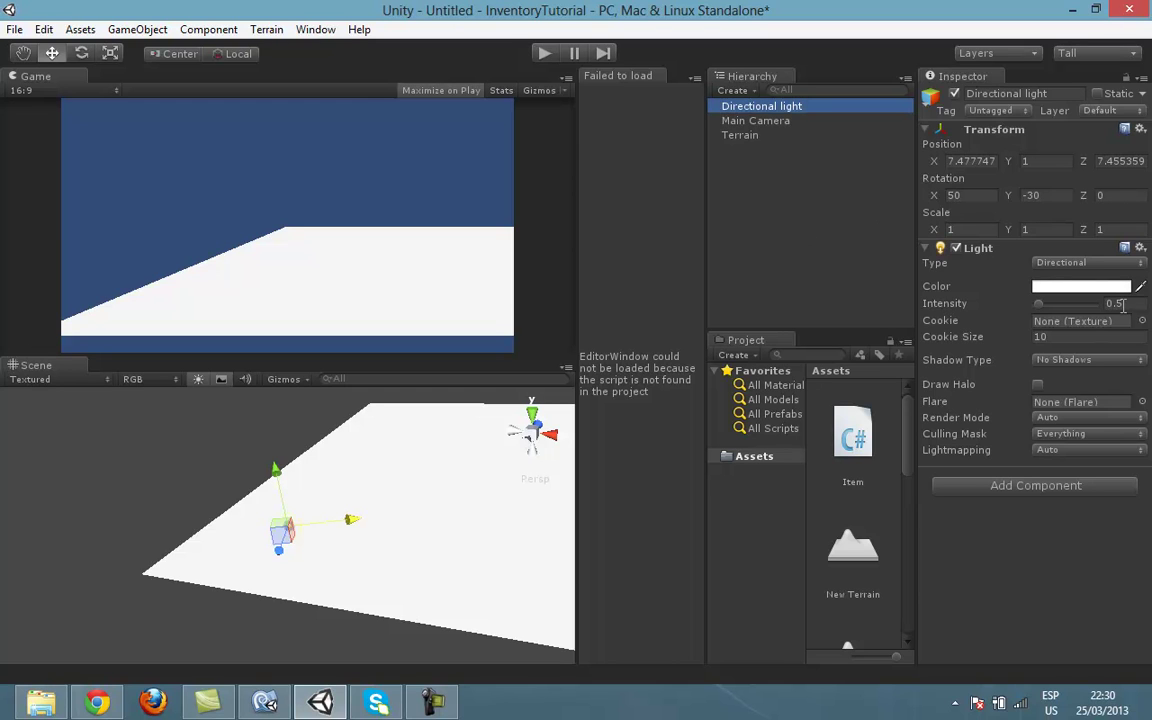
- Set the directional light's intensity to 0.2
left_click(1128, 304)
double_click(1130, 304)
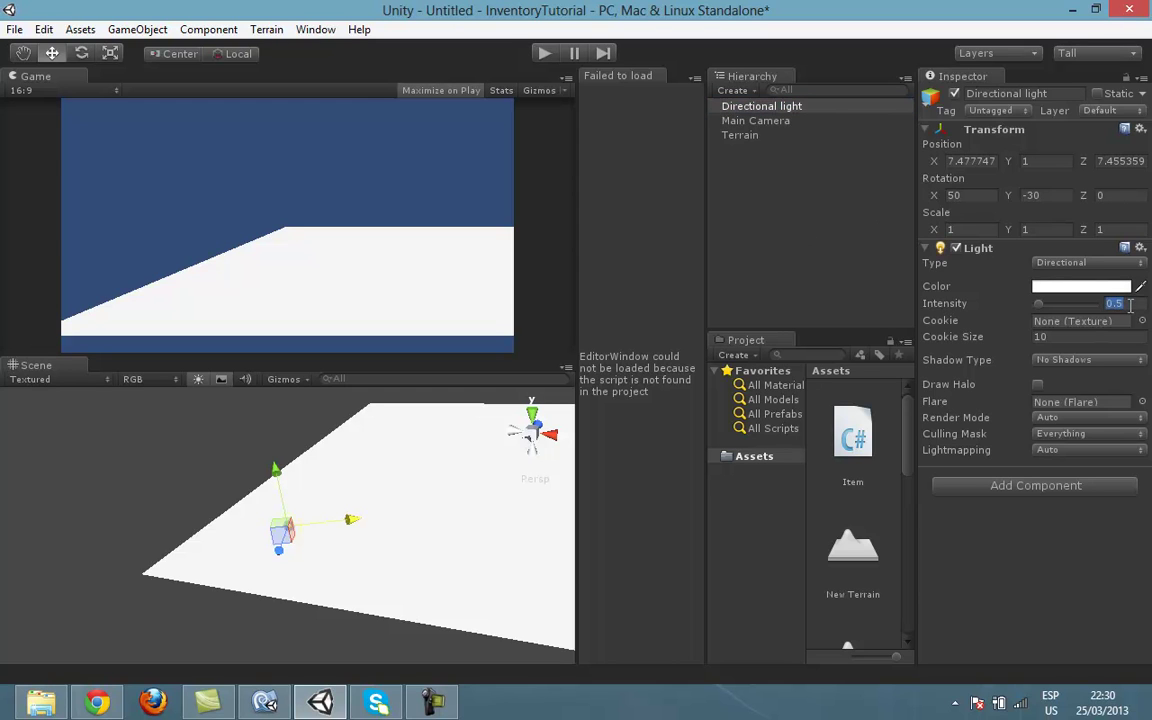
type("0")
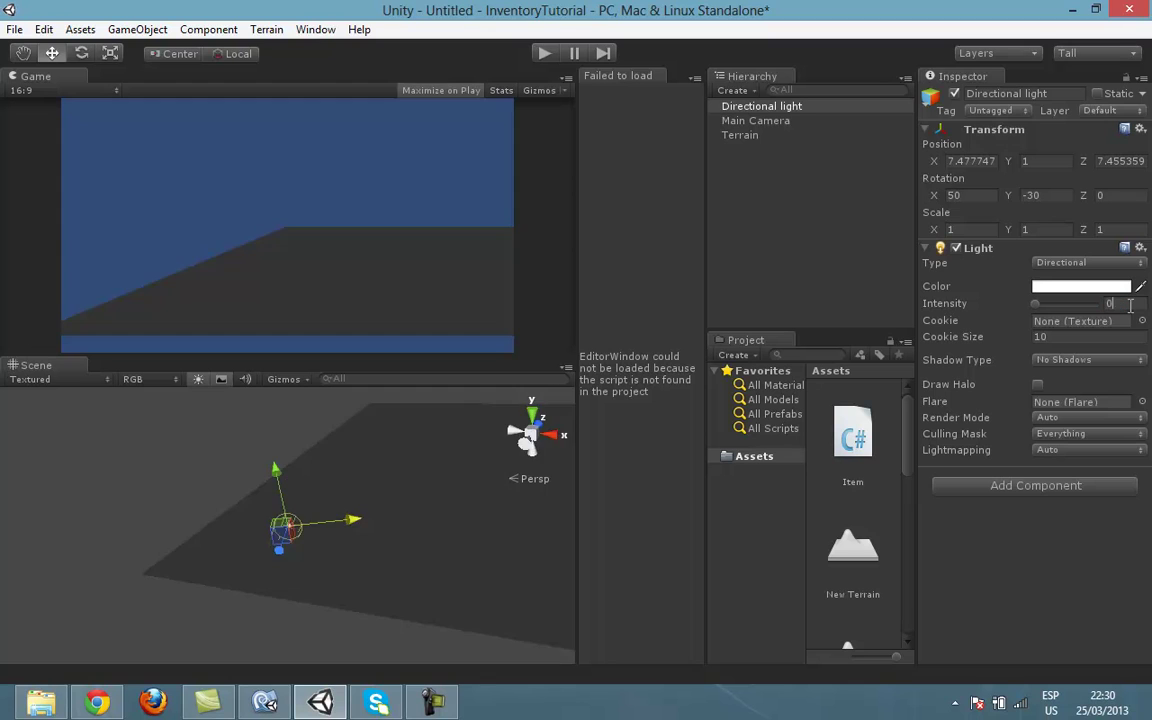
type(".2")
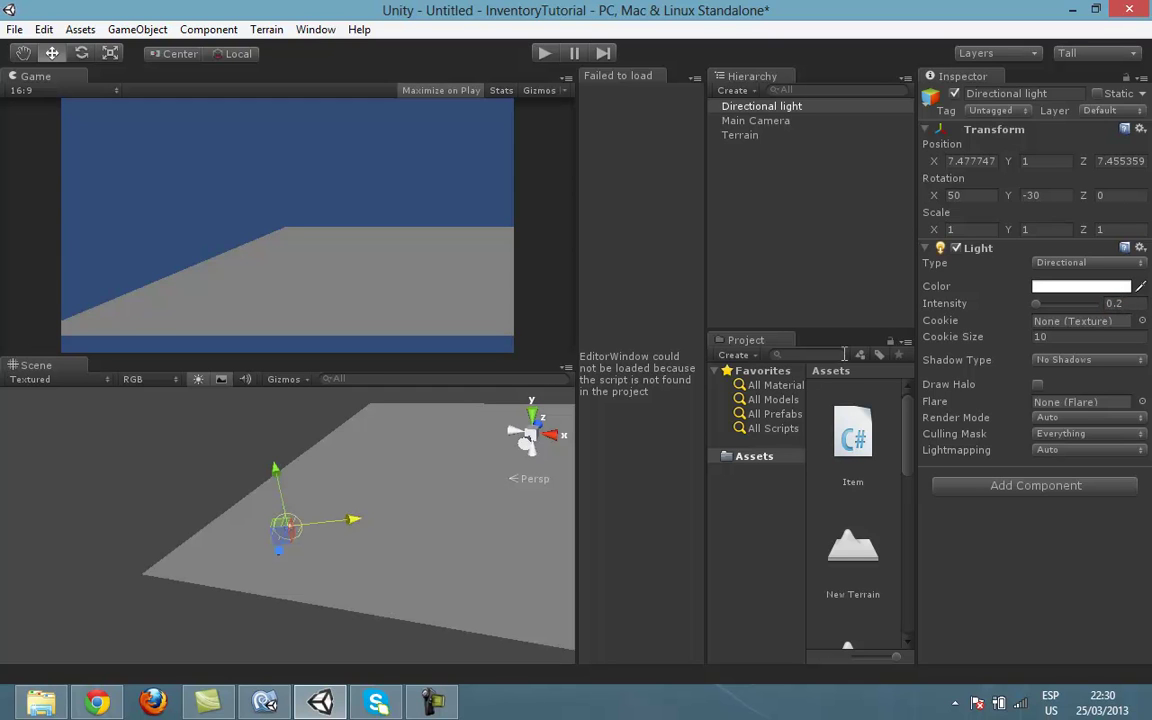
- Add a cube and a sphere, then drag the sphere slightly right of the cube
left_click(735, 270)
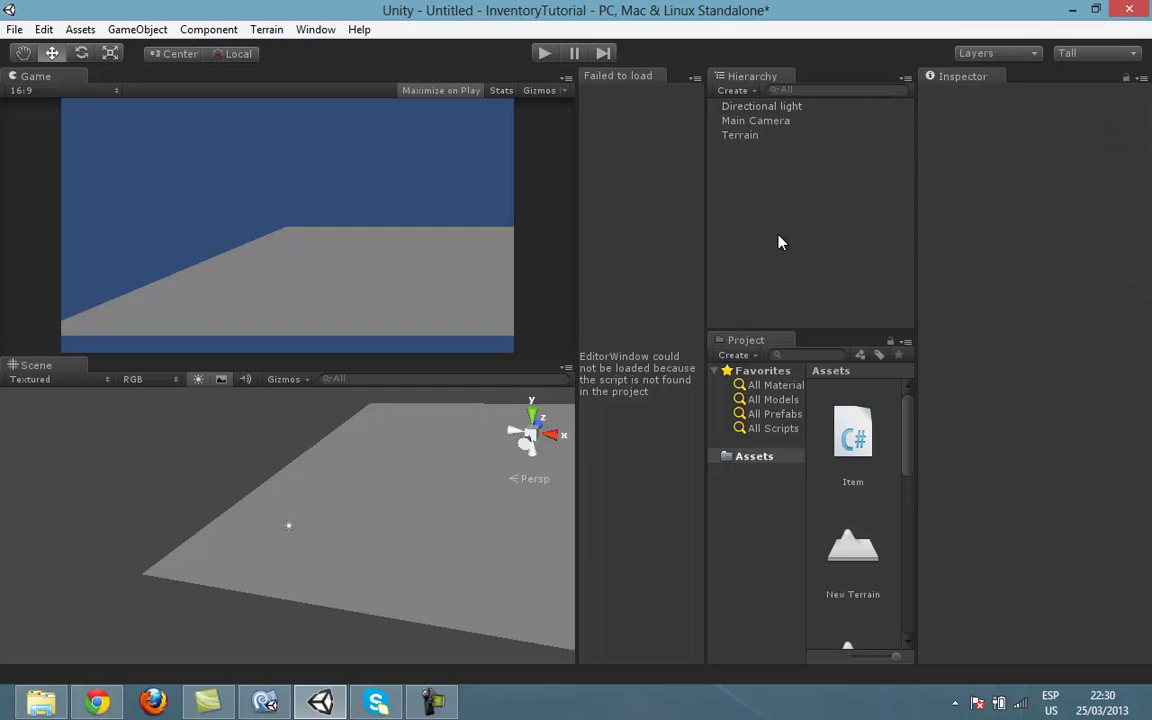
left_click(735, 90)
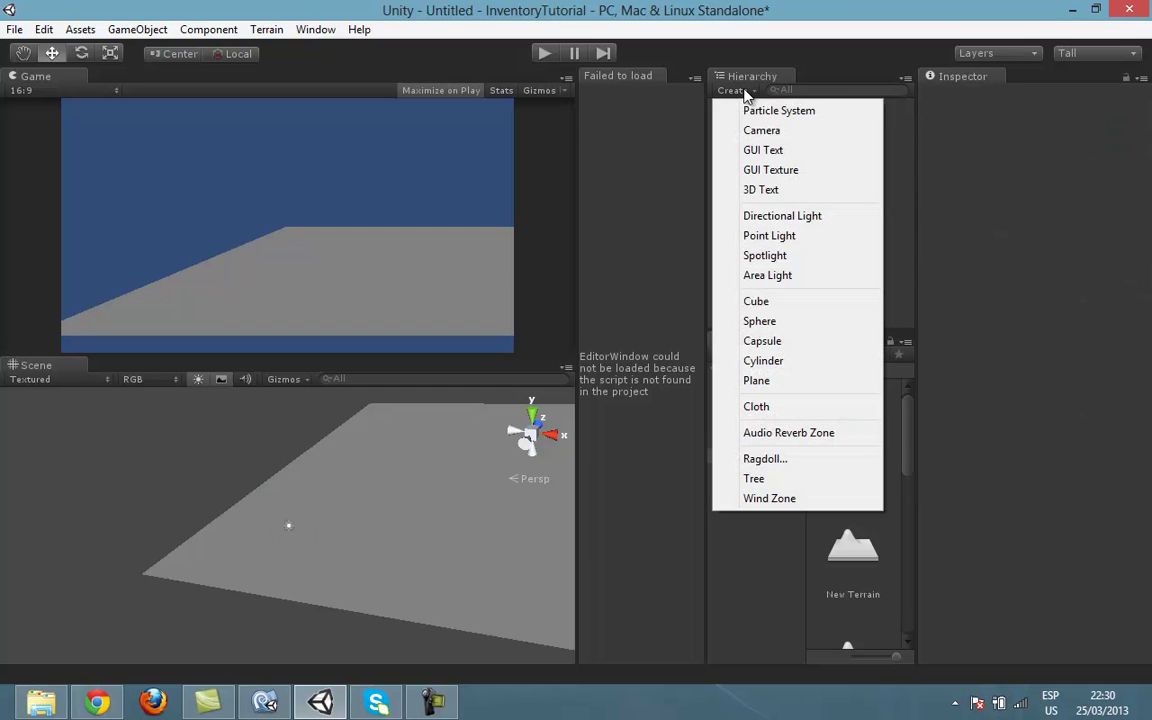
left_click(757, 303)
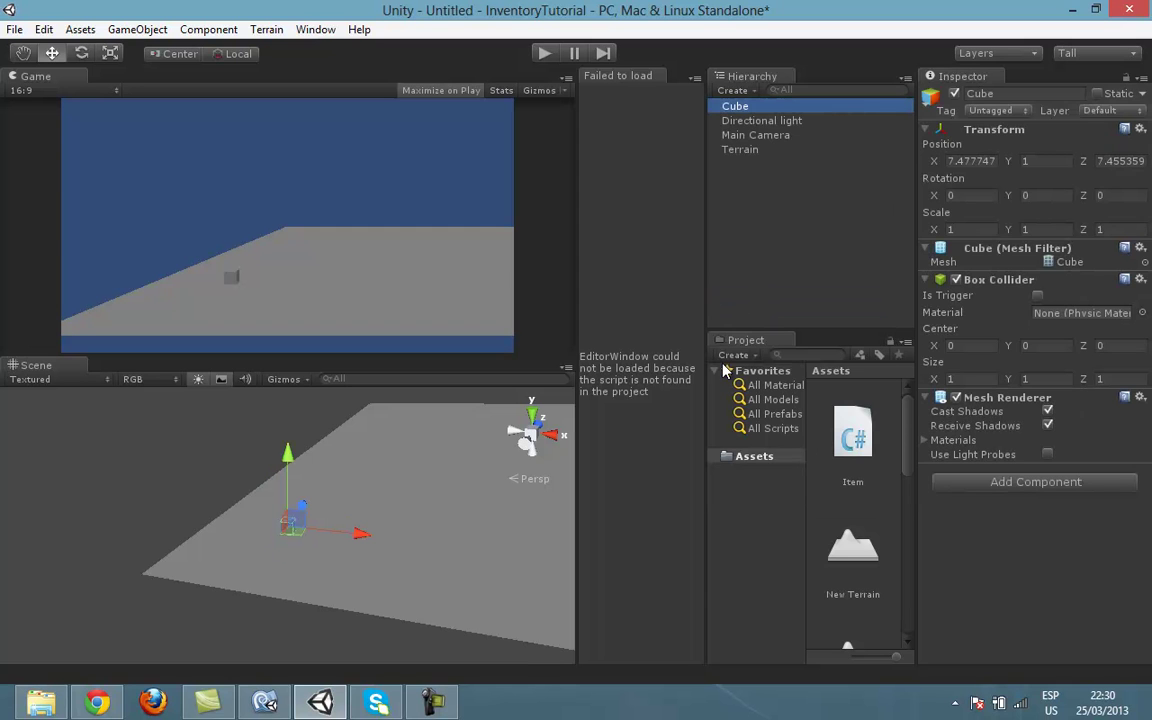
left_click(742, 90)
left_click(743, 321)
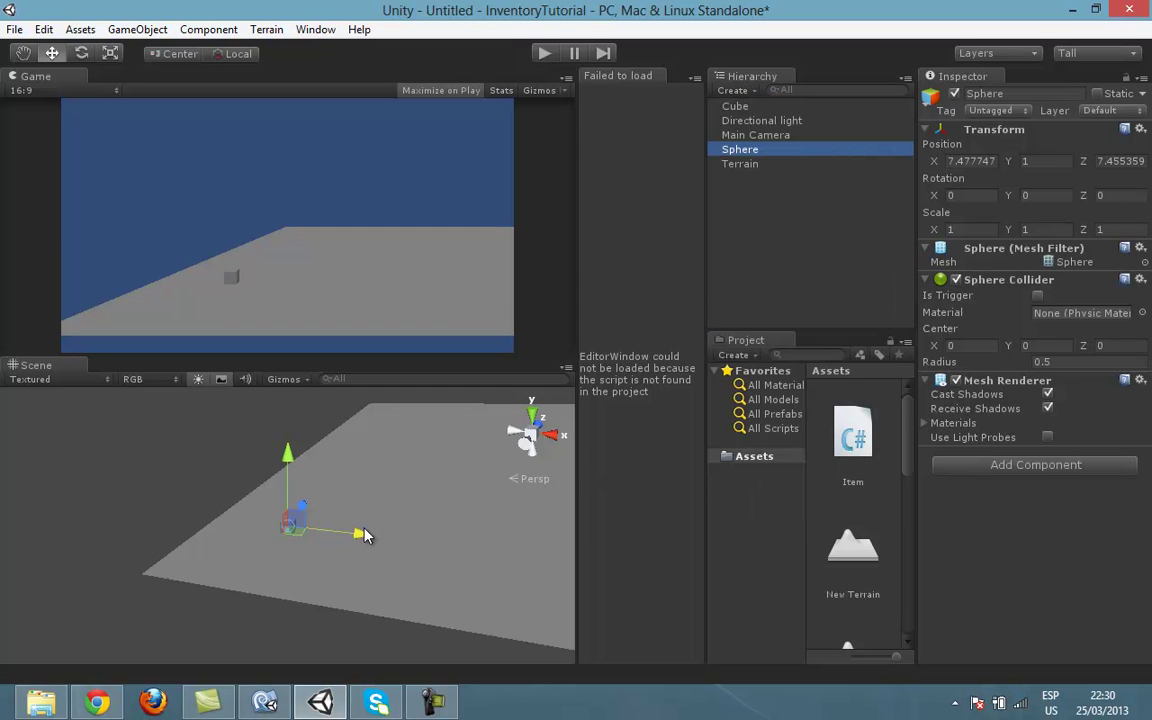
left_click_drag(363, 535, 404, 540)
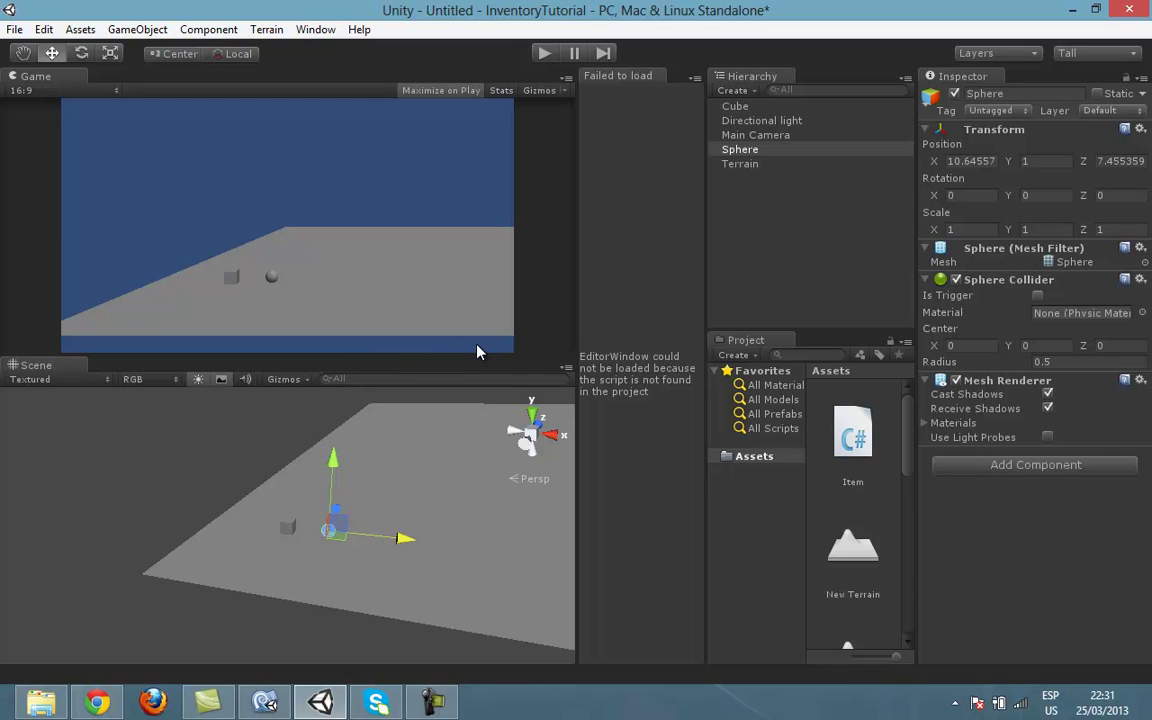
- Open the Item script in MonoDevelop
left_click(851, 448)
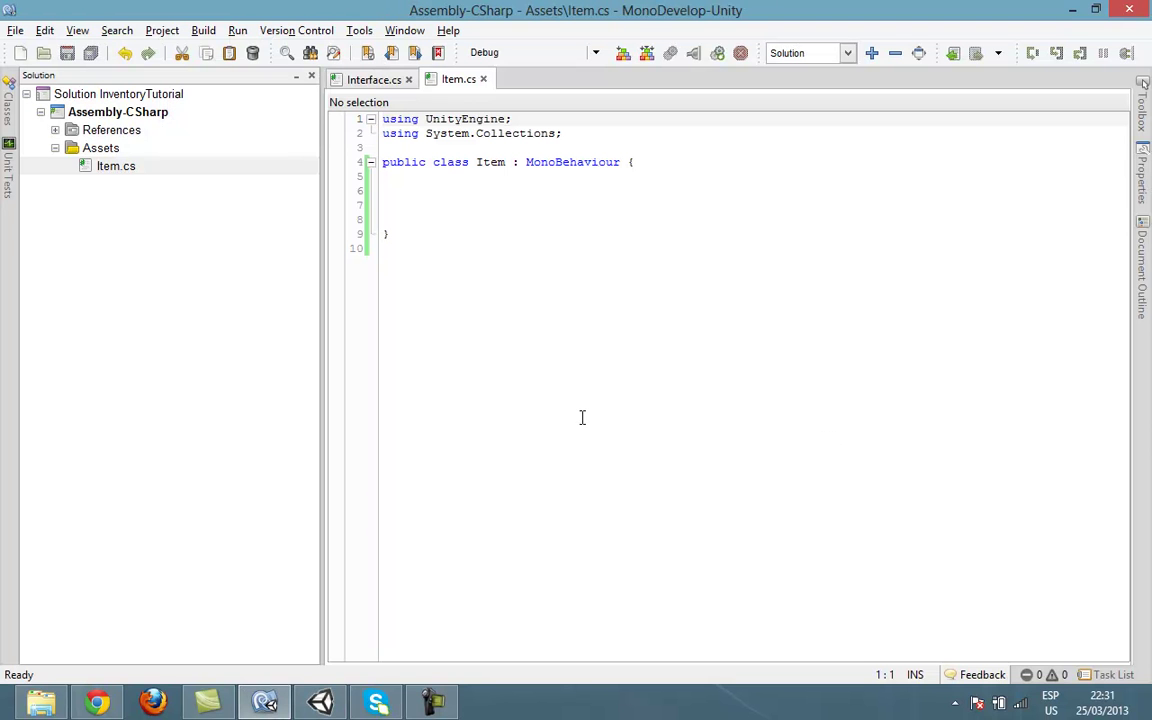
left_click(265, 703)
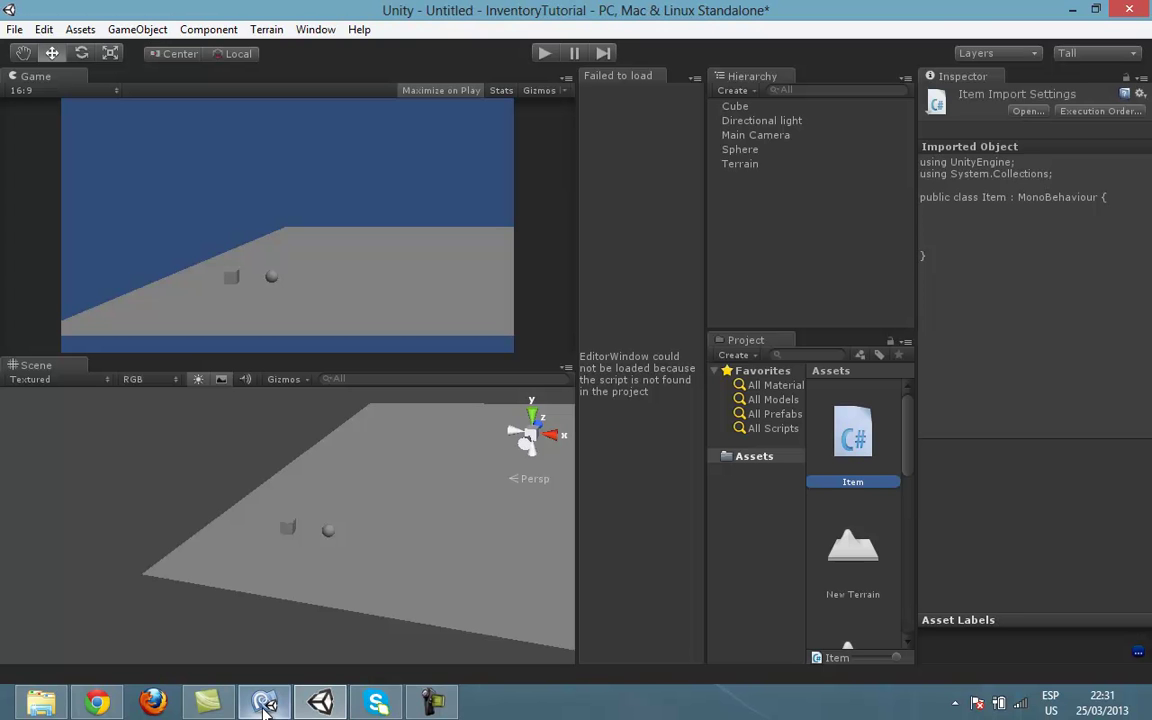
left_click(265, 703)
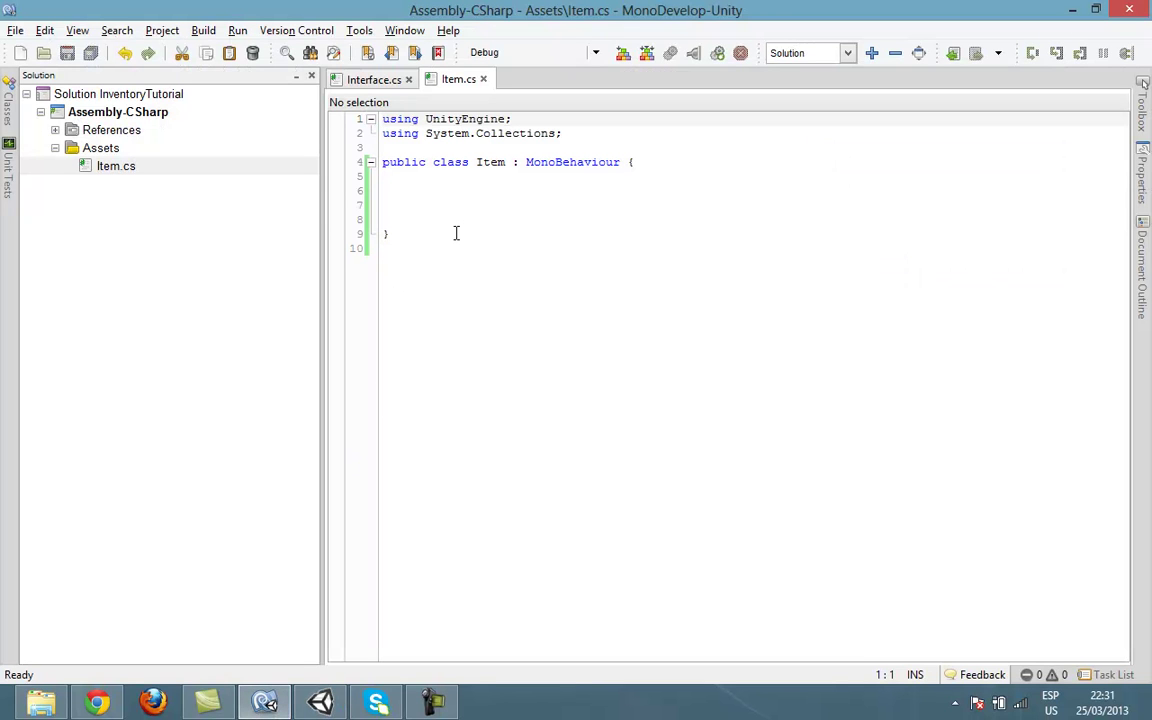
- Declare public string name, desc and type fields in the Item class
left_click(493, 190)
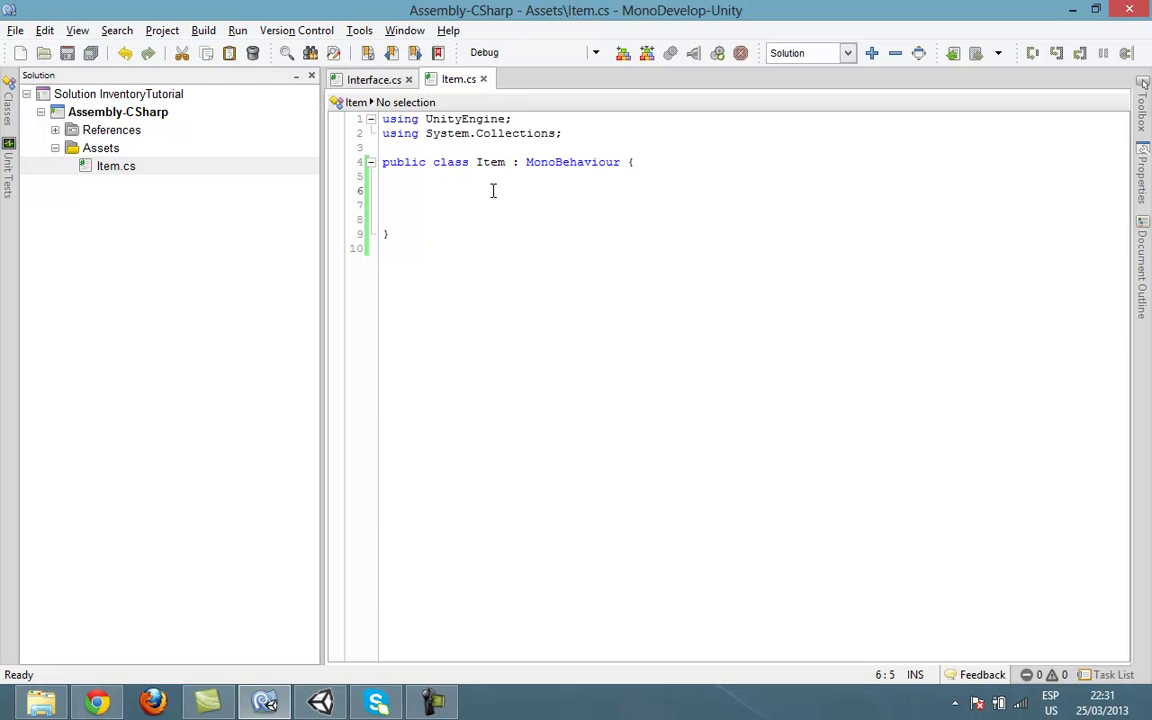
type("str")
key("BackSpace")
key("BackSpace")
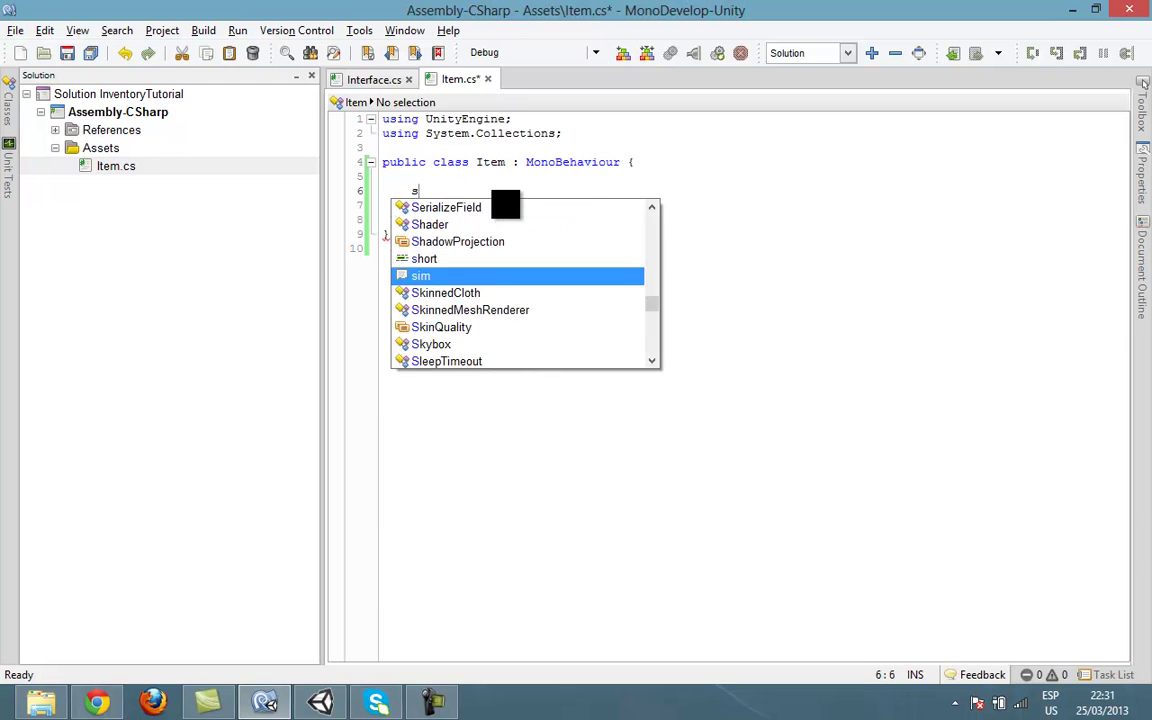
key("BackSpace")
type("public ")
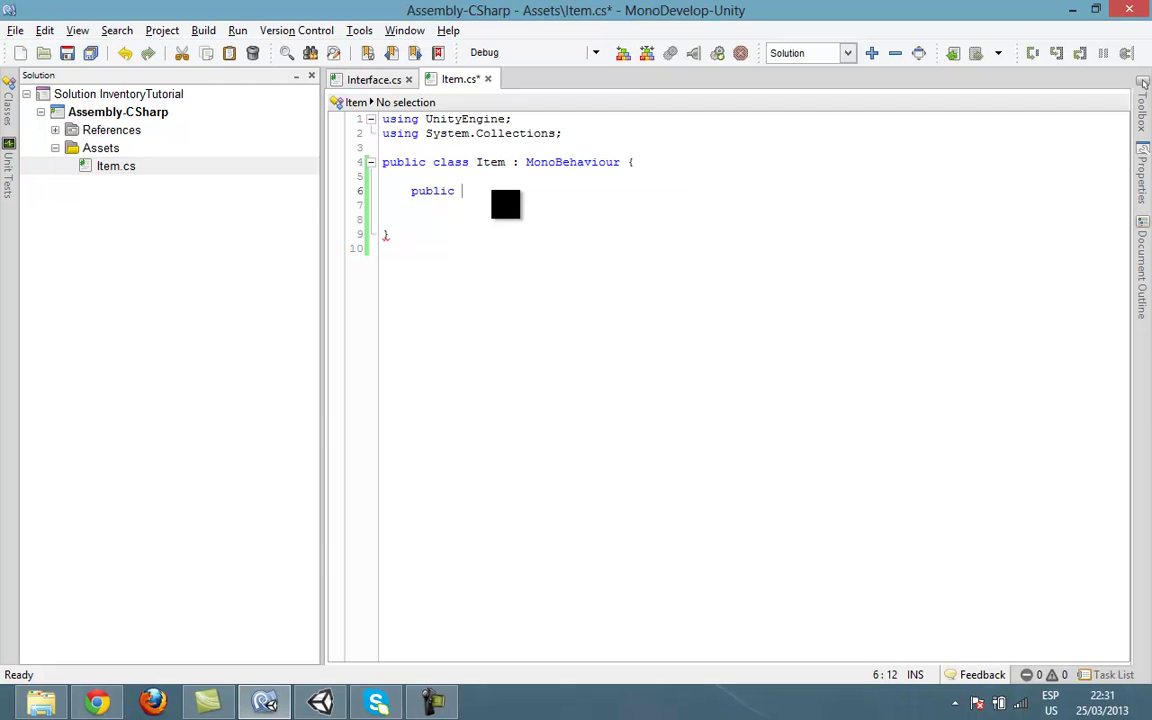
type("string name;")
key("Return")
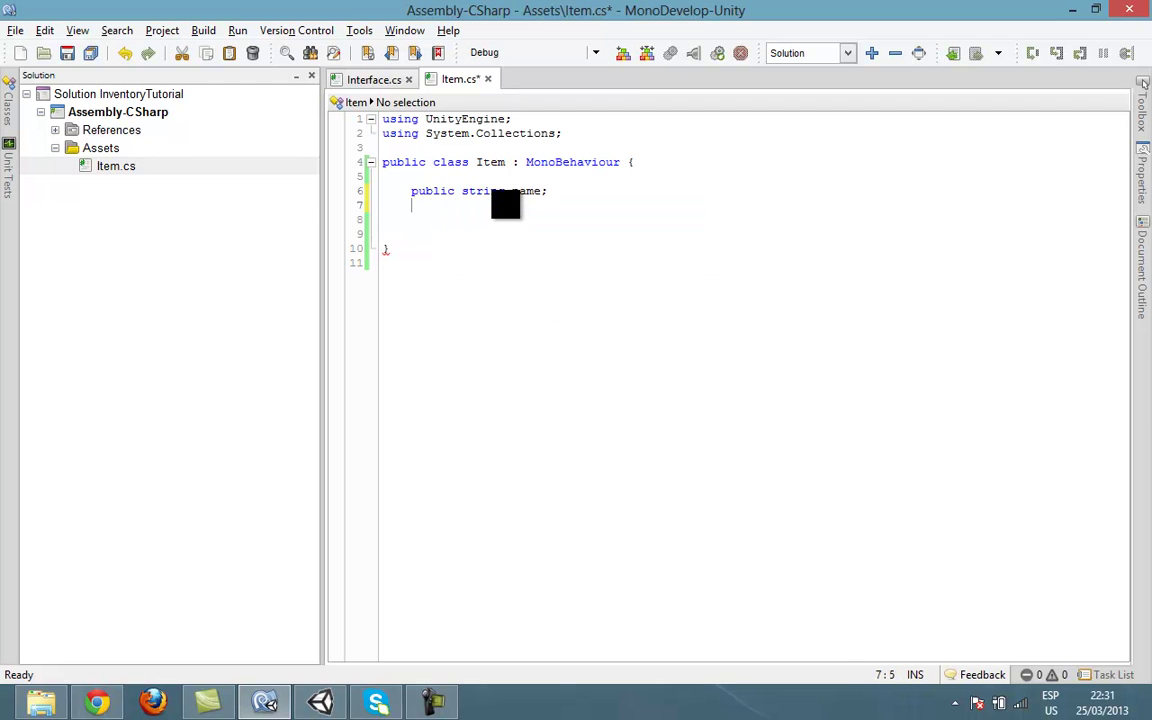
type("pu")
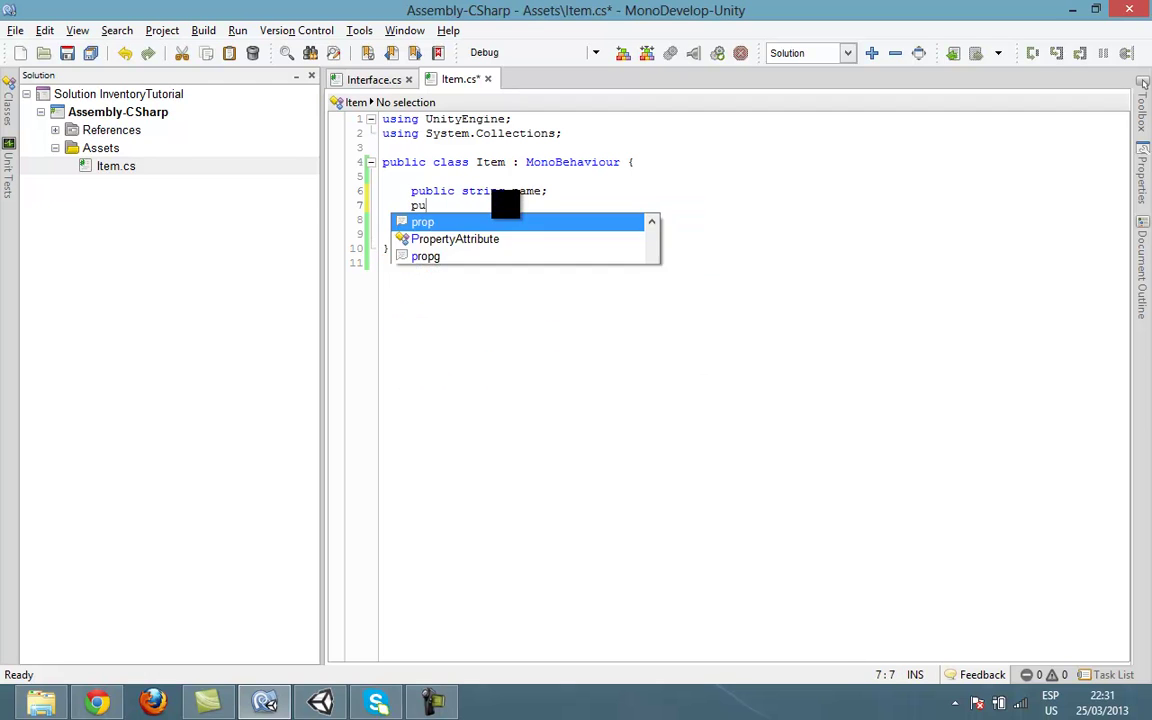
type("blic string ")
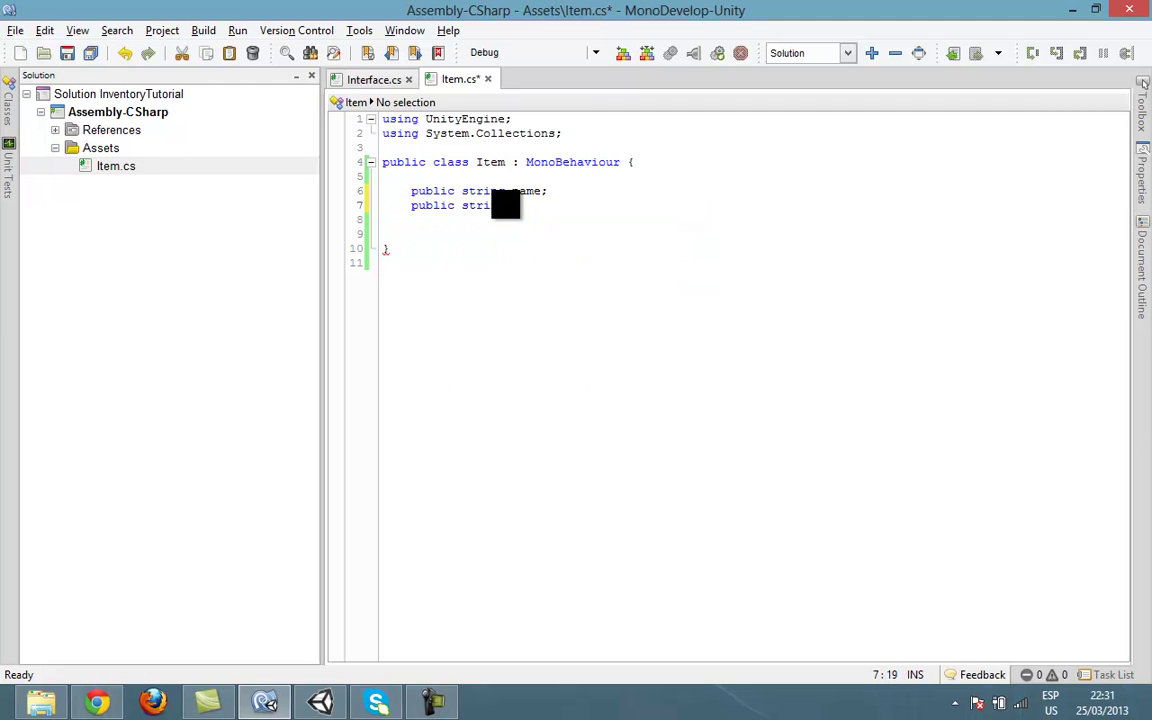
type("desc;")
key("Return")
type("public st")
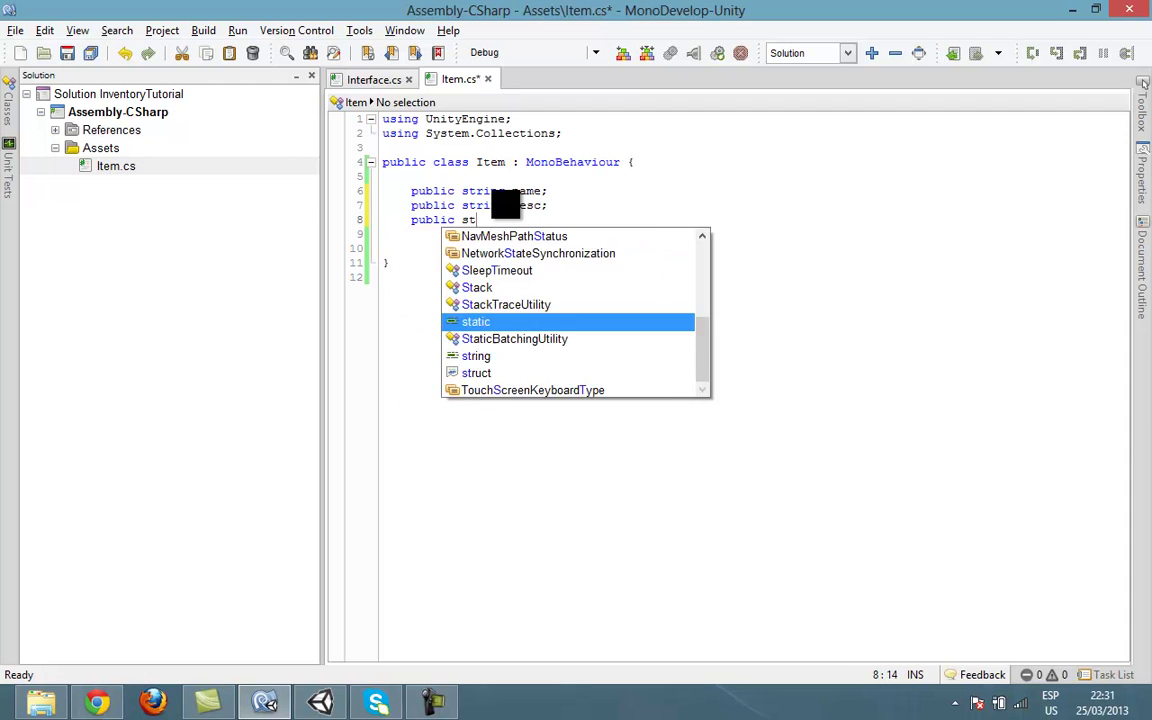
type("ring type;")
key("Return")
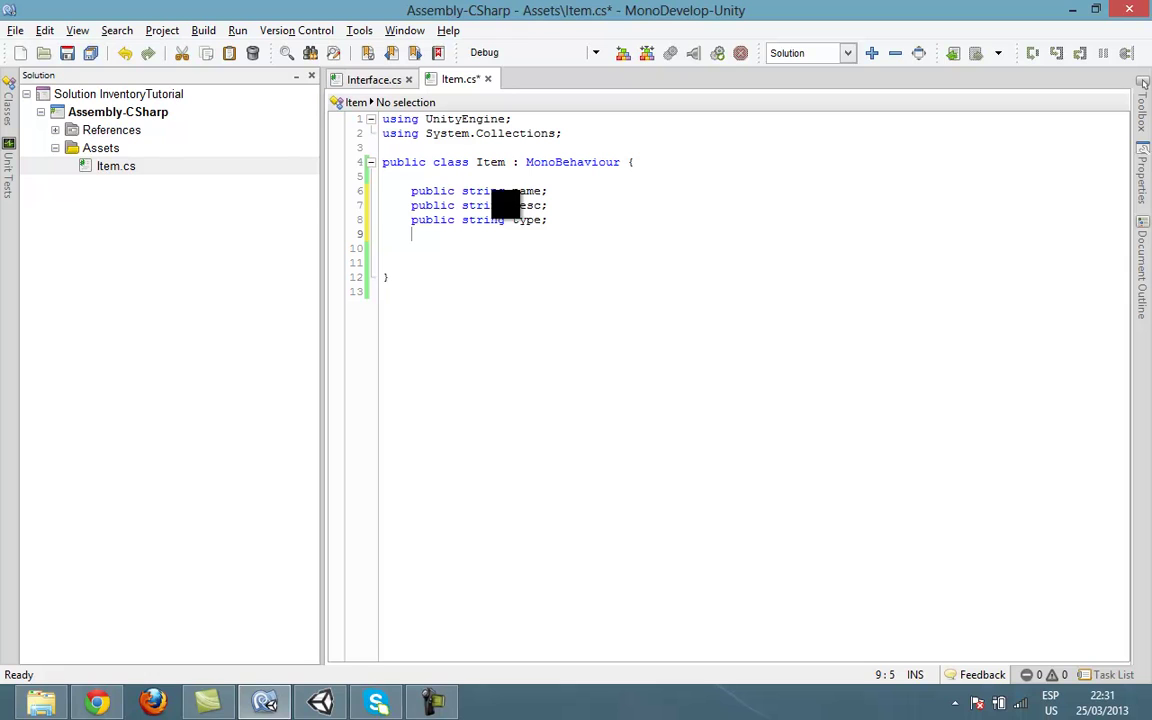
- Add an empty void OnMouseOver() method below the string fields
key("Return")
key("Return")
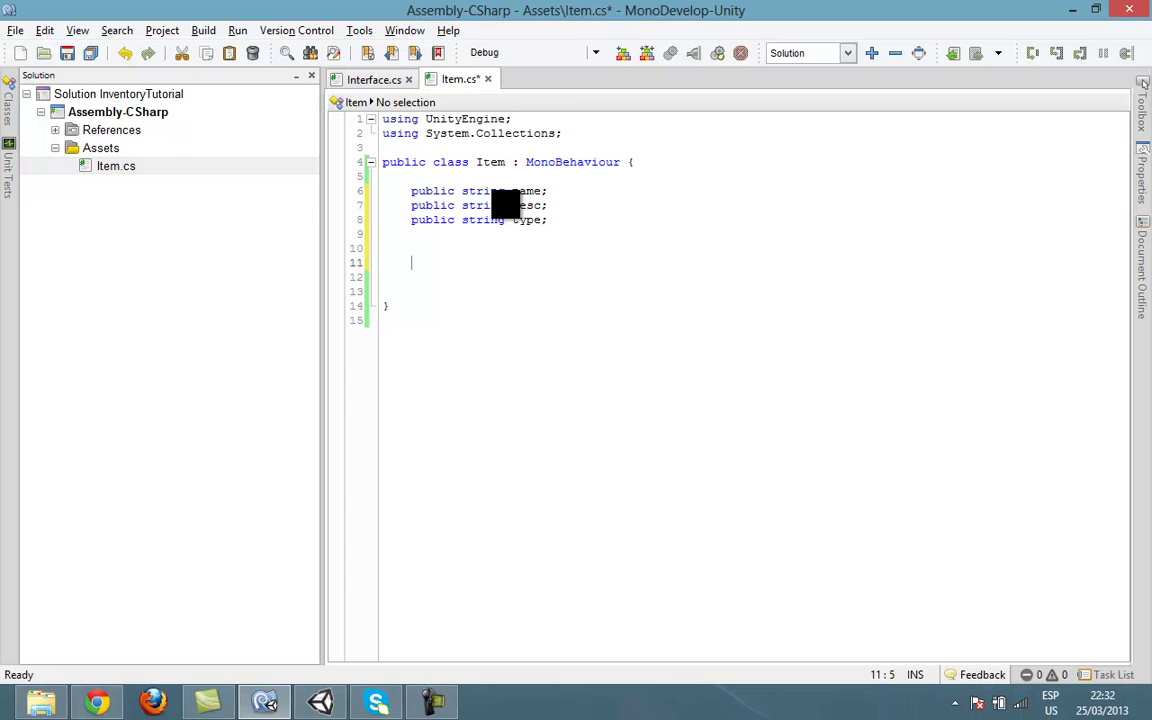
type("void (")
key("BackSpace")
type("OnMouse")
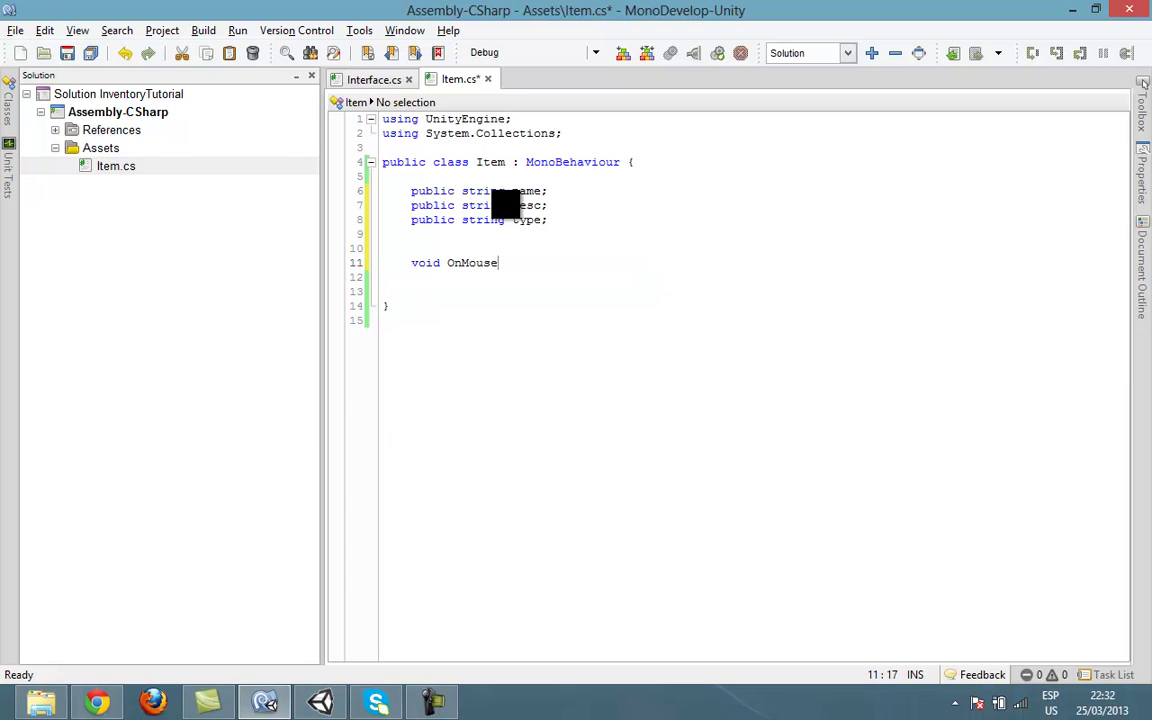
type("Over()")
key("Return")
type("{")
key("Return")
type("}")
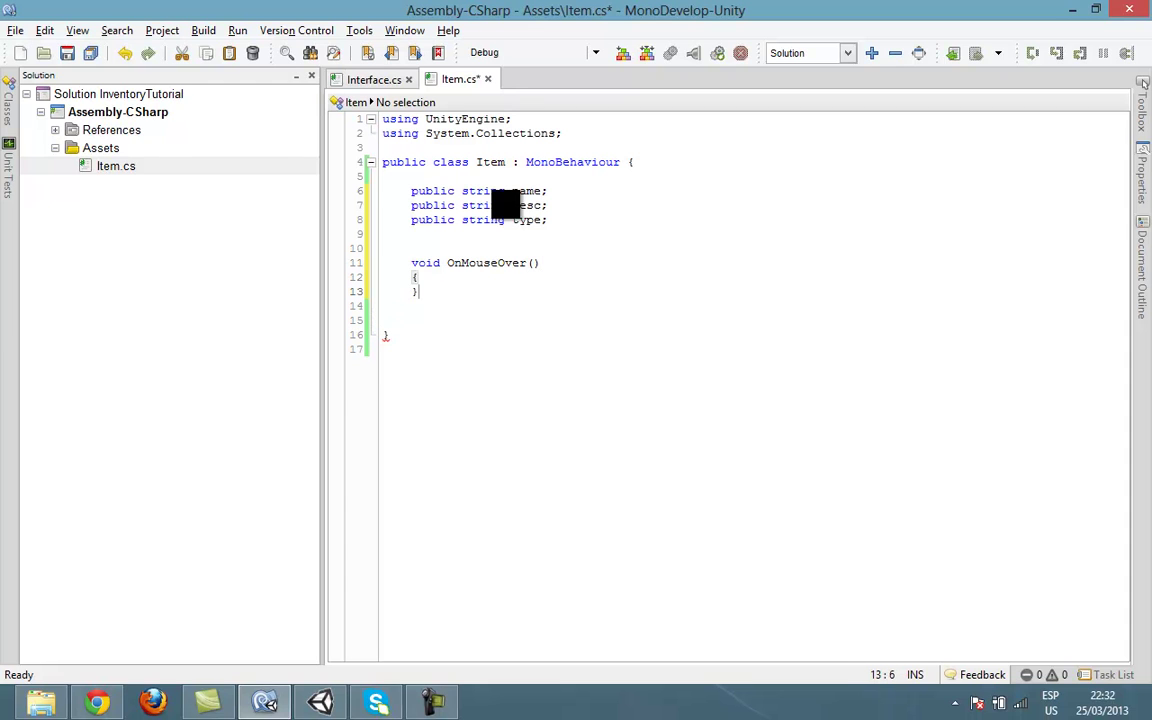
- Start a void OnMouseExit() method below OnMouseOver with an opening brace
key("Return")
key("Return")
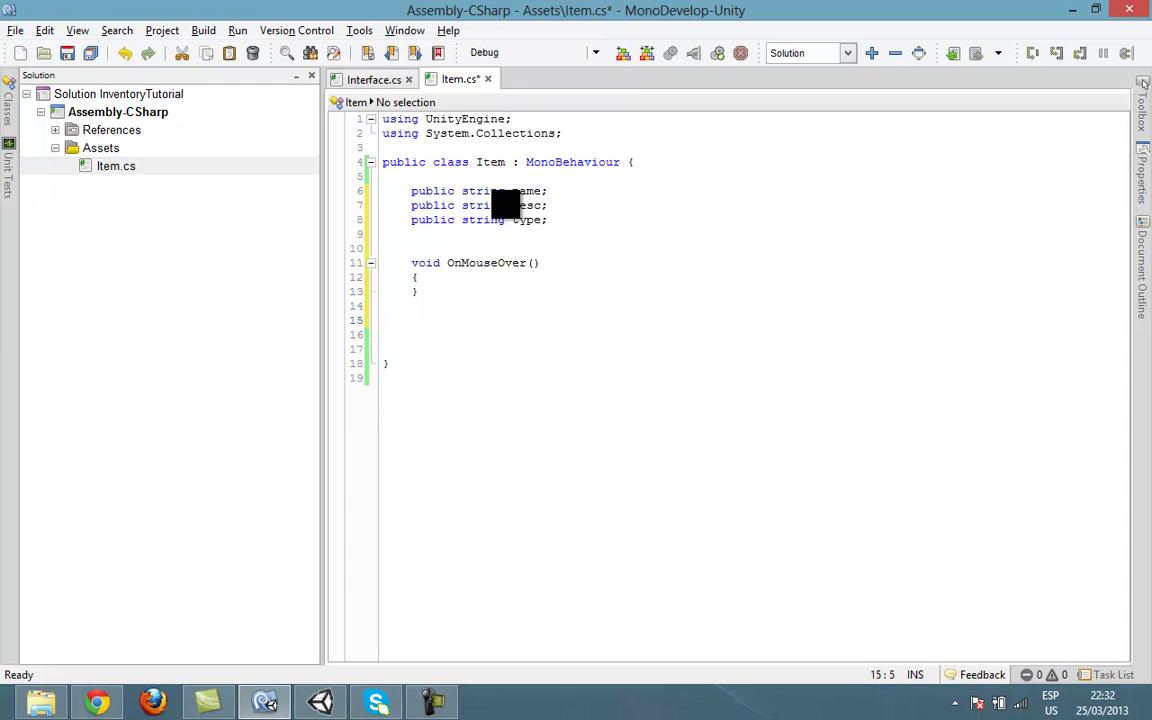
type("void O")
type("nMouseEx")
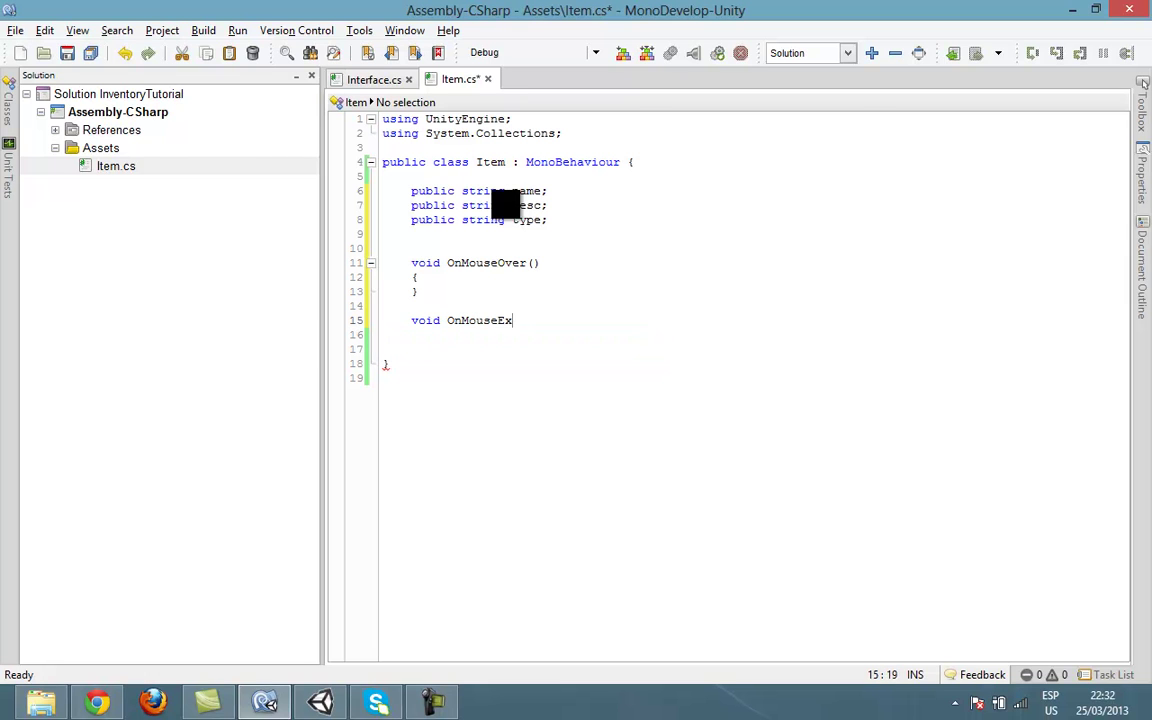
type("it()")
key("Return")
type("{")
key("Return")
- Close the OnMouseExit body and insert blank lines above the string fields
type("}")
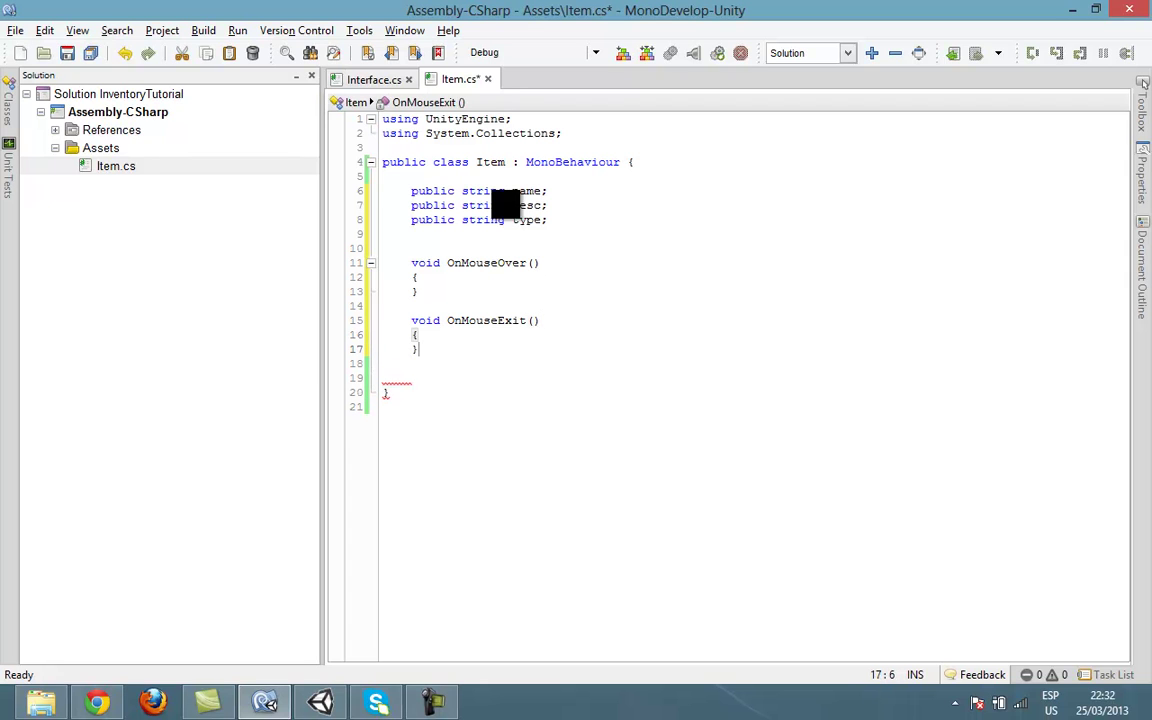
left_click(411, 190)
key("Return")
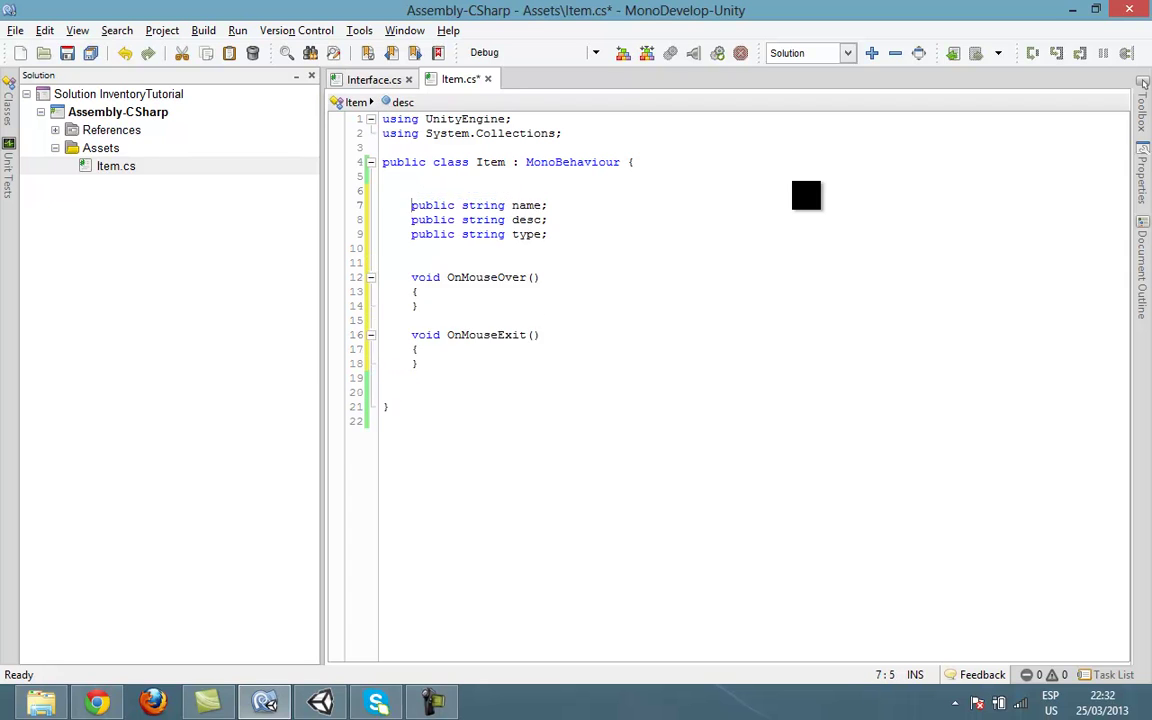
key("Return")
key("Return")
key("Up")
key("Up")
key("Up")
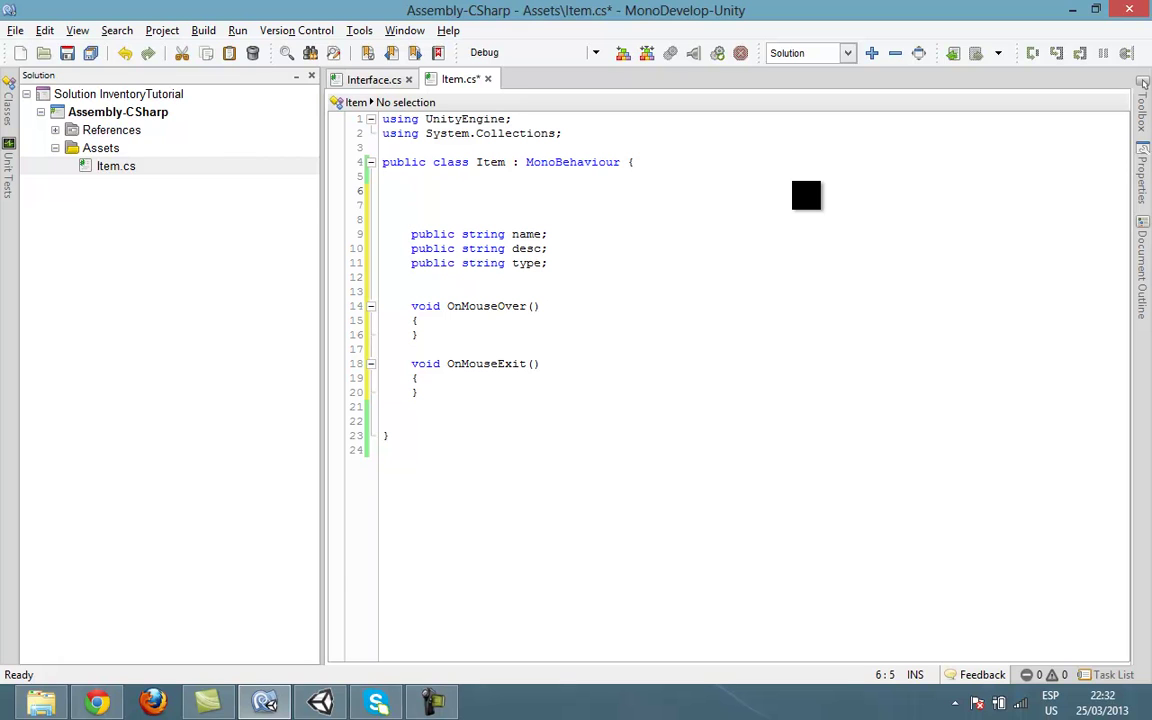
- Add an empty void OnGUI() method after OnMouseExit
left_click(443, 404)
key("Return")
key("Return")
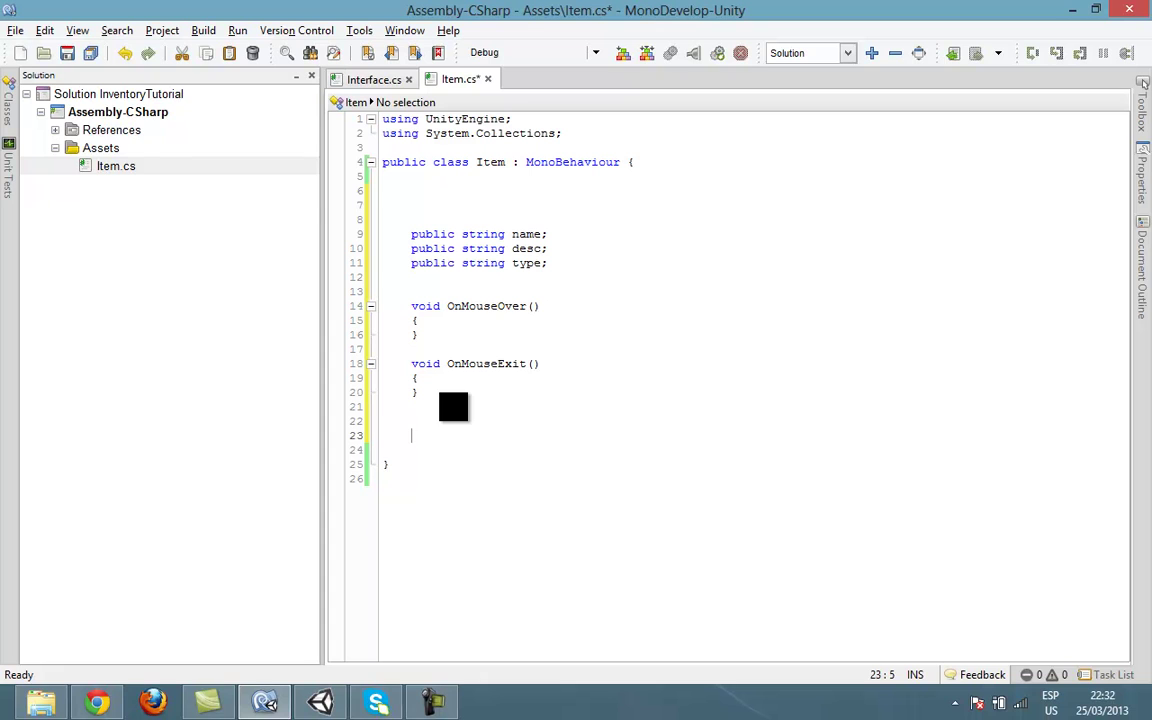
key("Up")
type("void ")
type("OnGUI()")
key("Return")
type("{+")
key("Return")
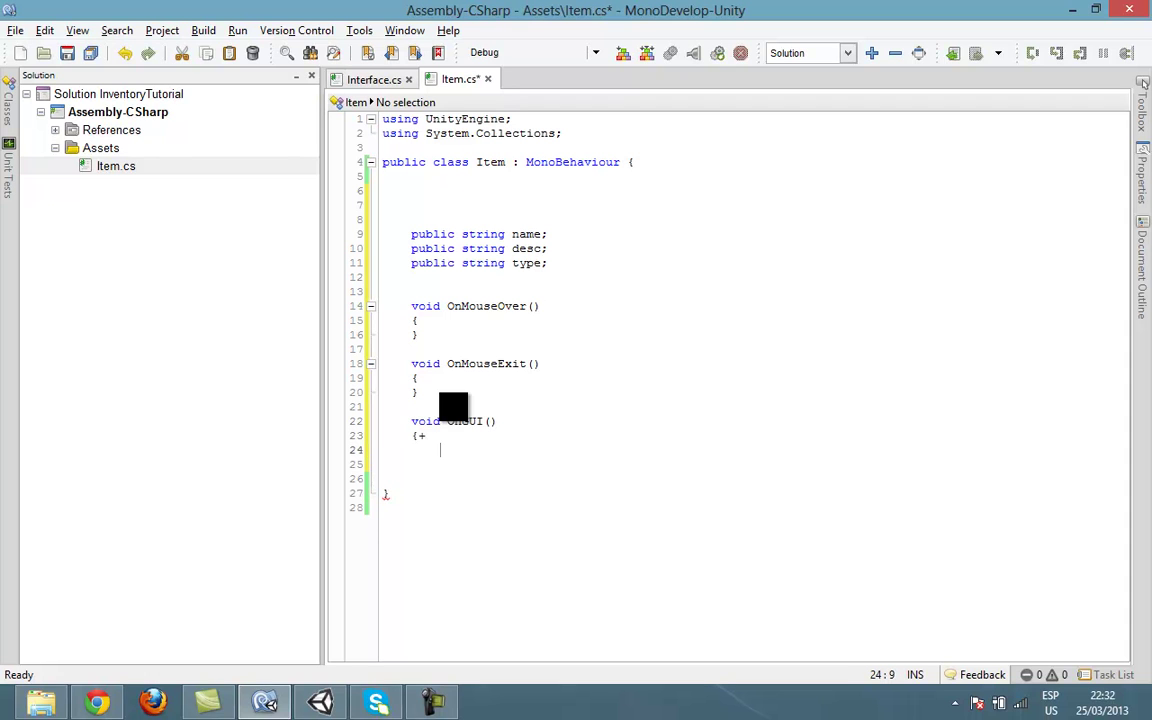
key("BackSpace")
key("BackSpace")
key("BackSpace")
key("Return")
type("}")
key("Up")
key("Return")
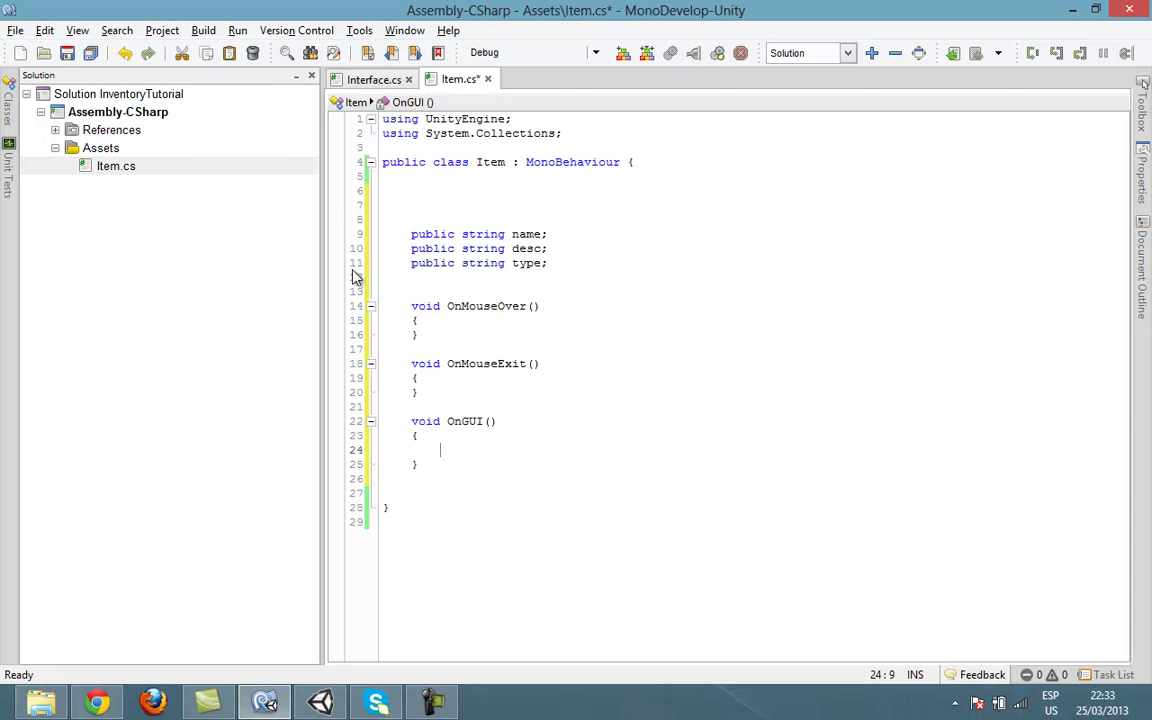
- Declare private delegate void GUIMethod() and a private GUIMethod currentGUIMethod field
left_click(440, 199)
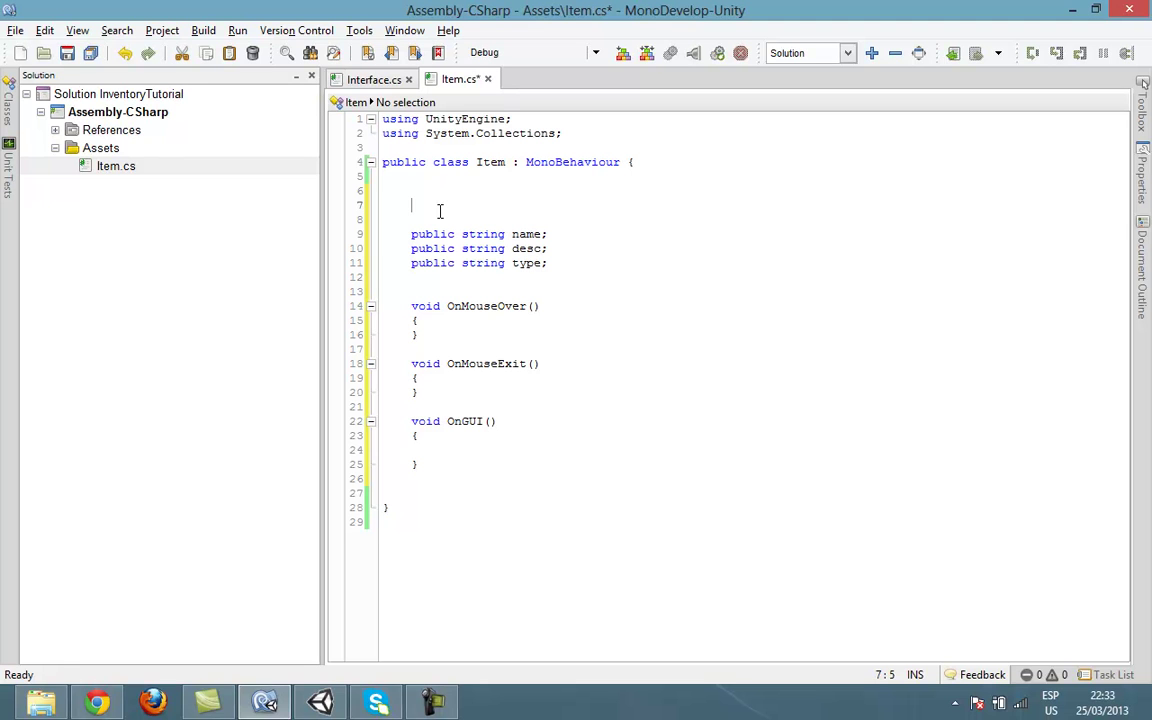
type("private de")
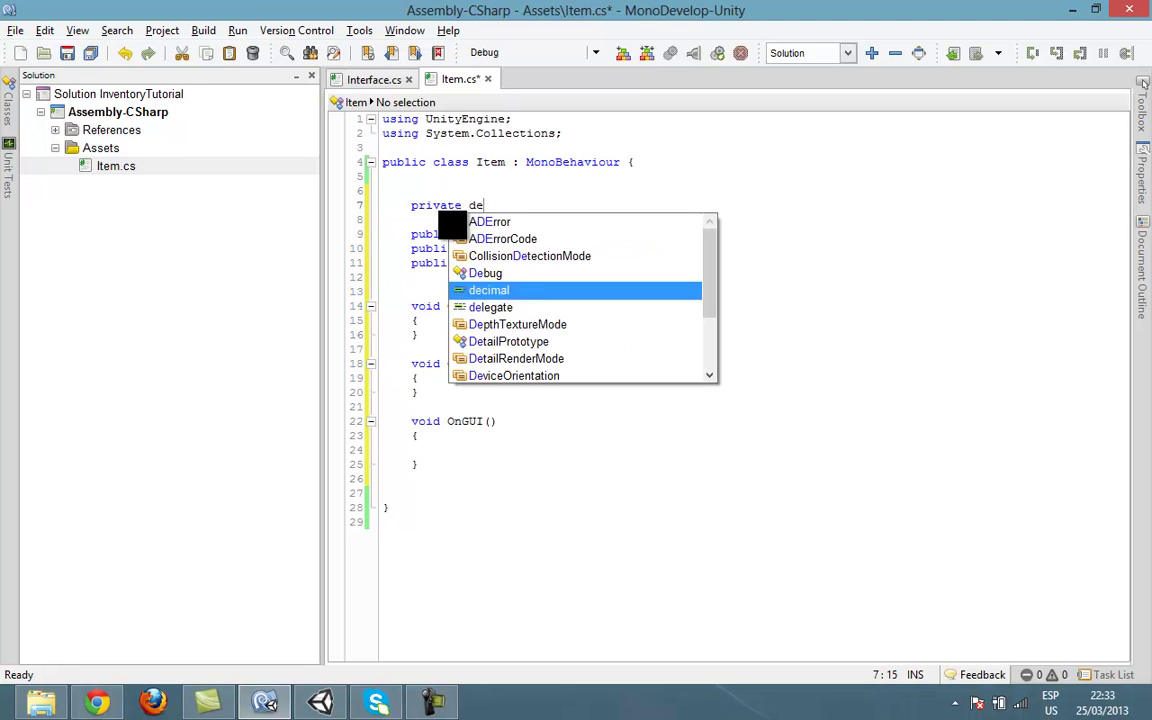
type("legate ")
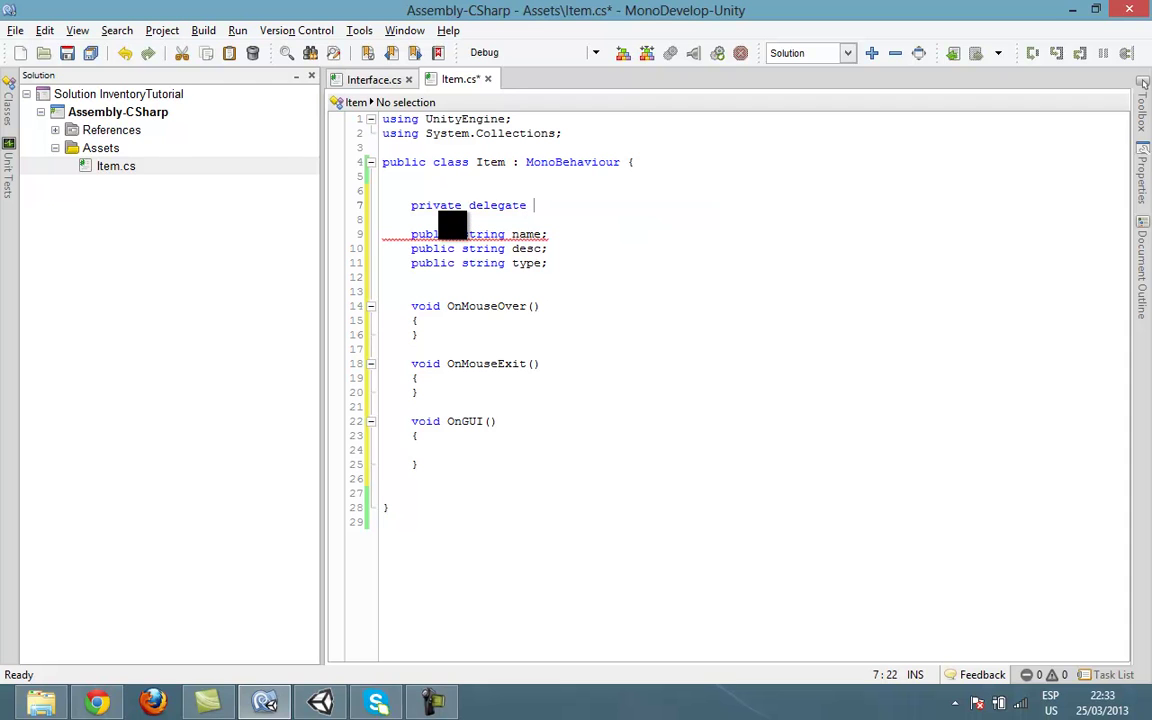
type("void G")
type("UI")
type("Metho")
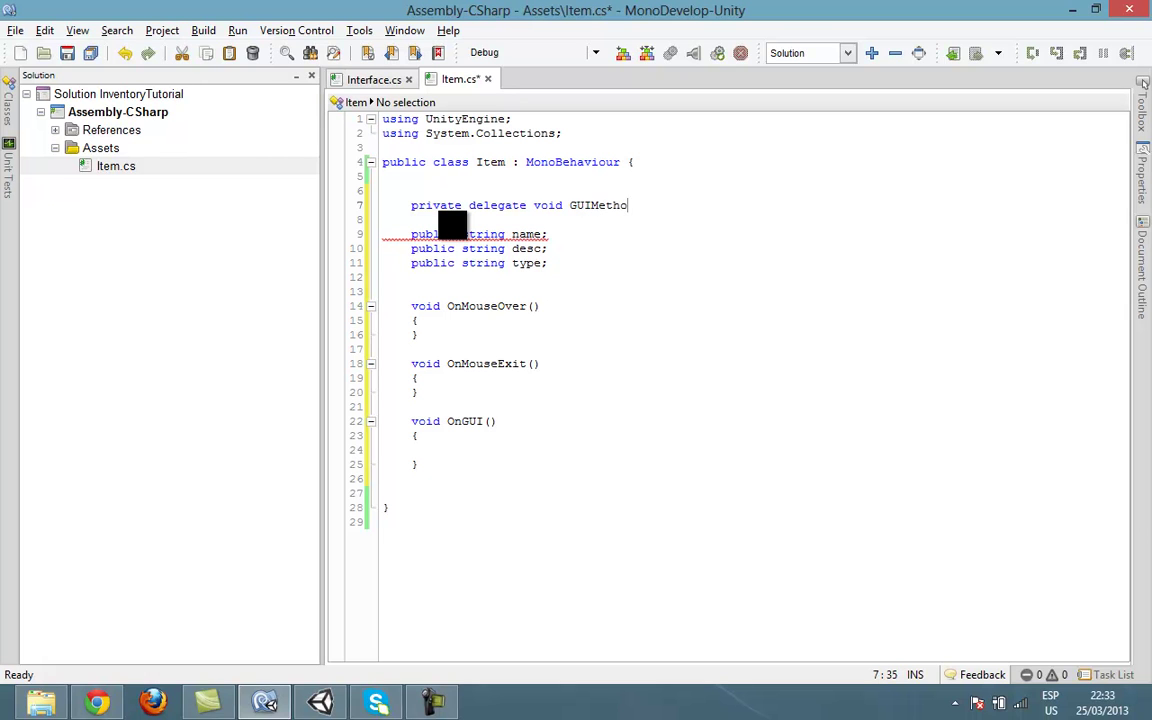
type("d();")
key("Return")
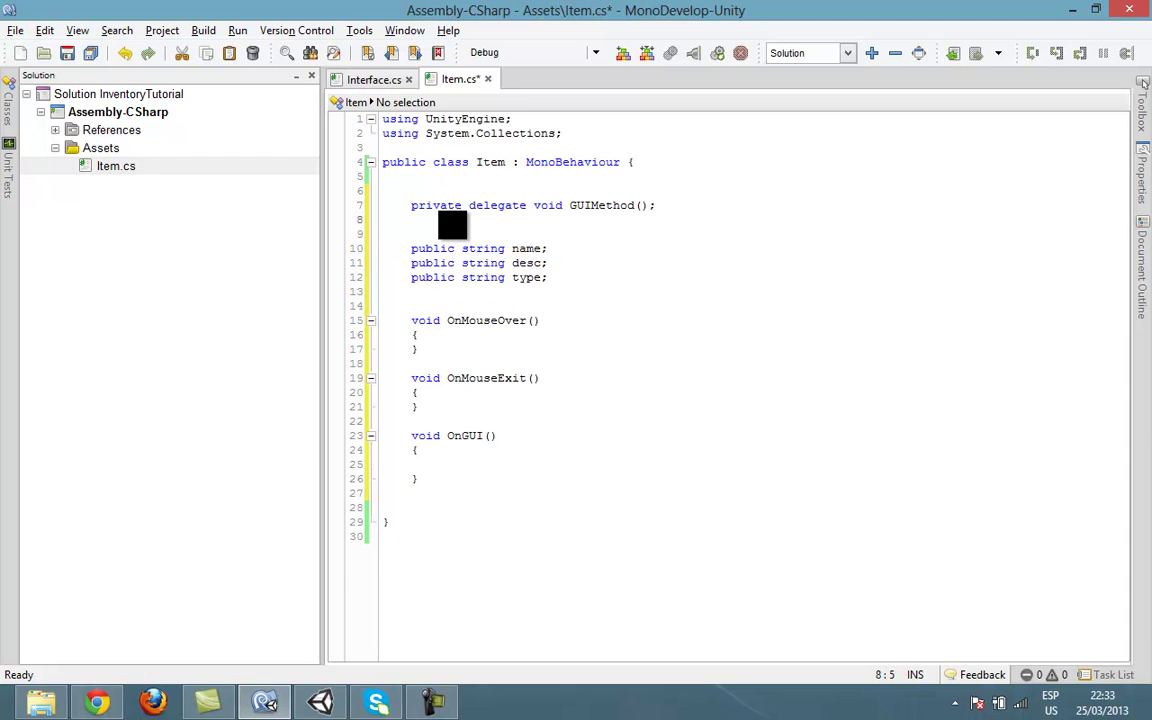
type("privs")
key("BackSpace")
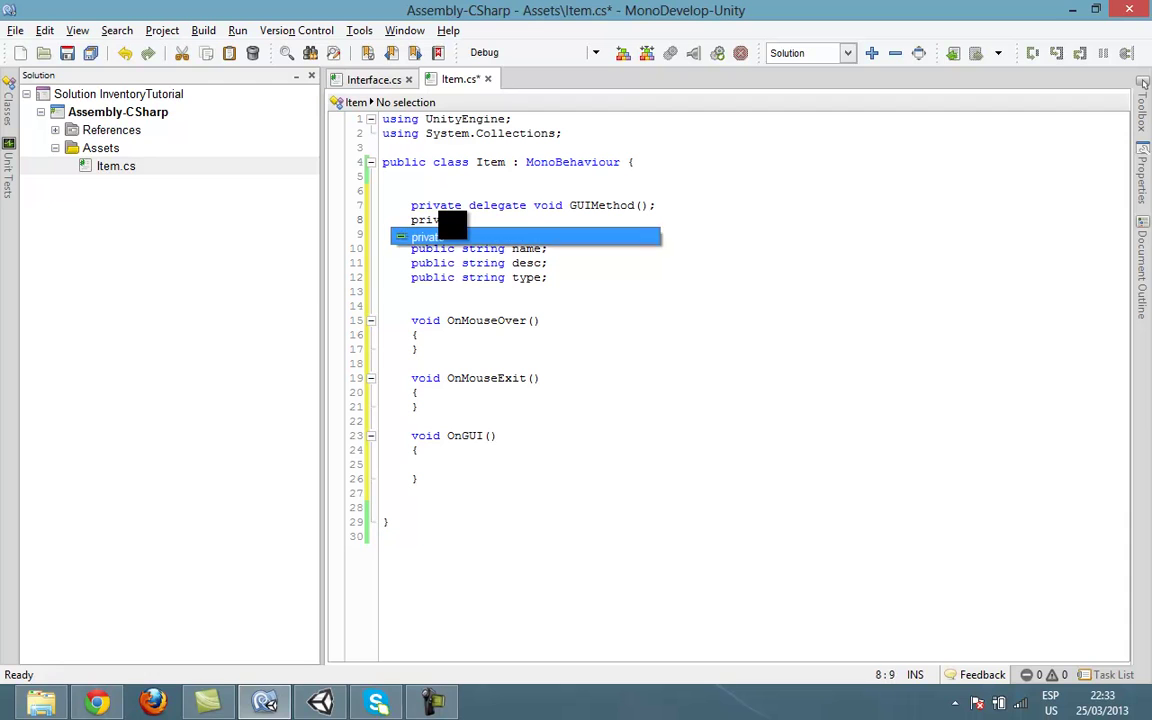
type("ate GUI")
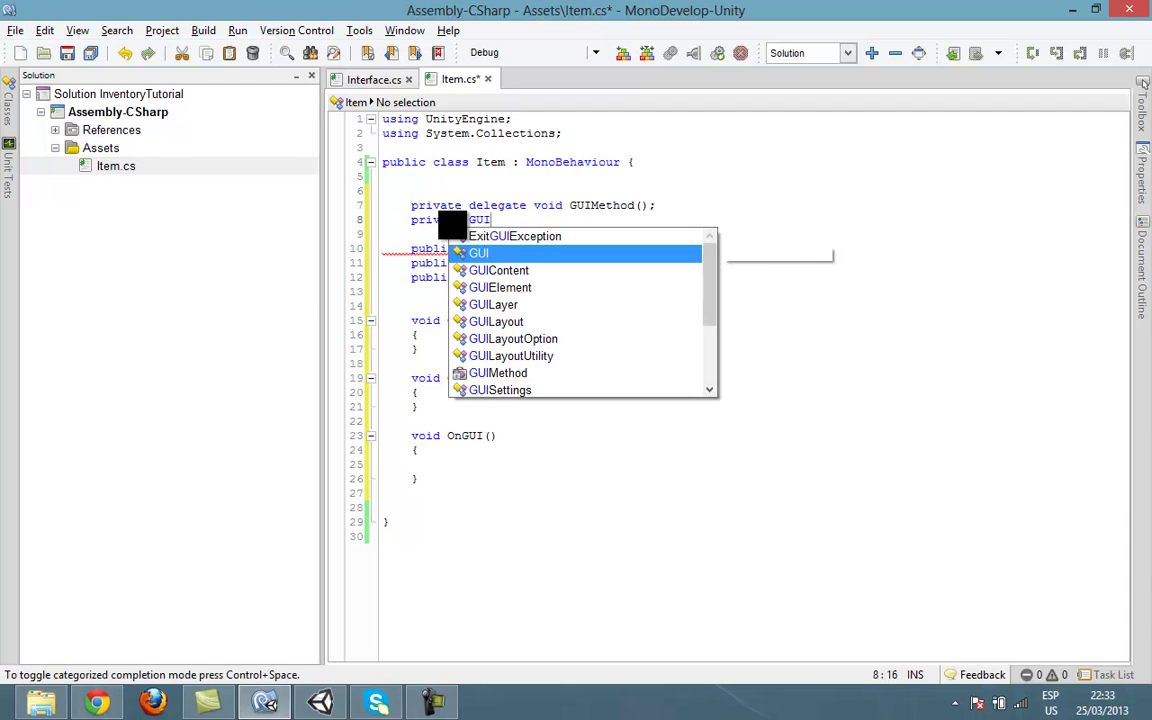
type("M")
key("Return")
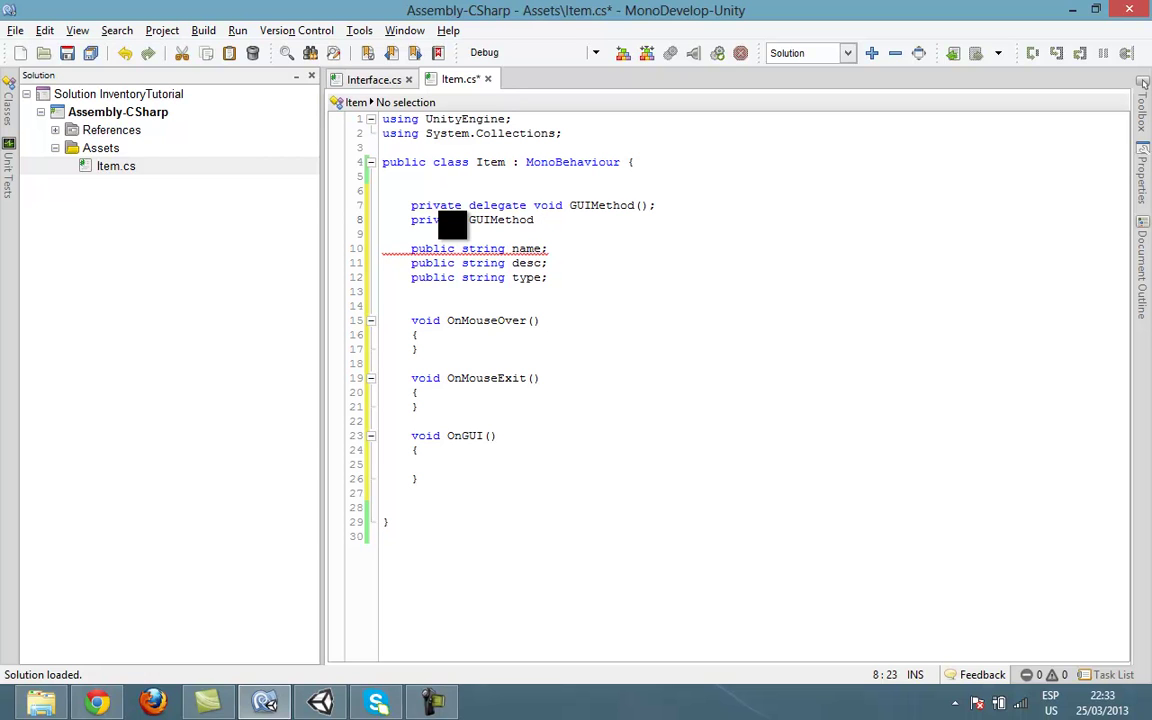
type("curre")
type("ntGUI")
type("Method")
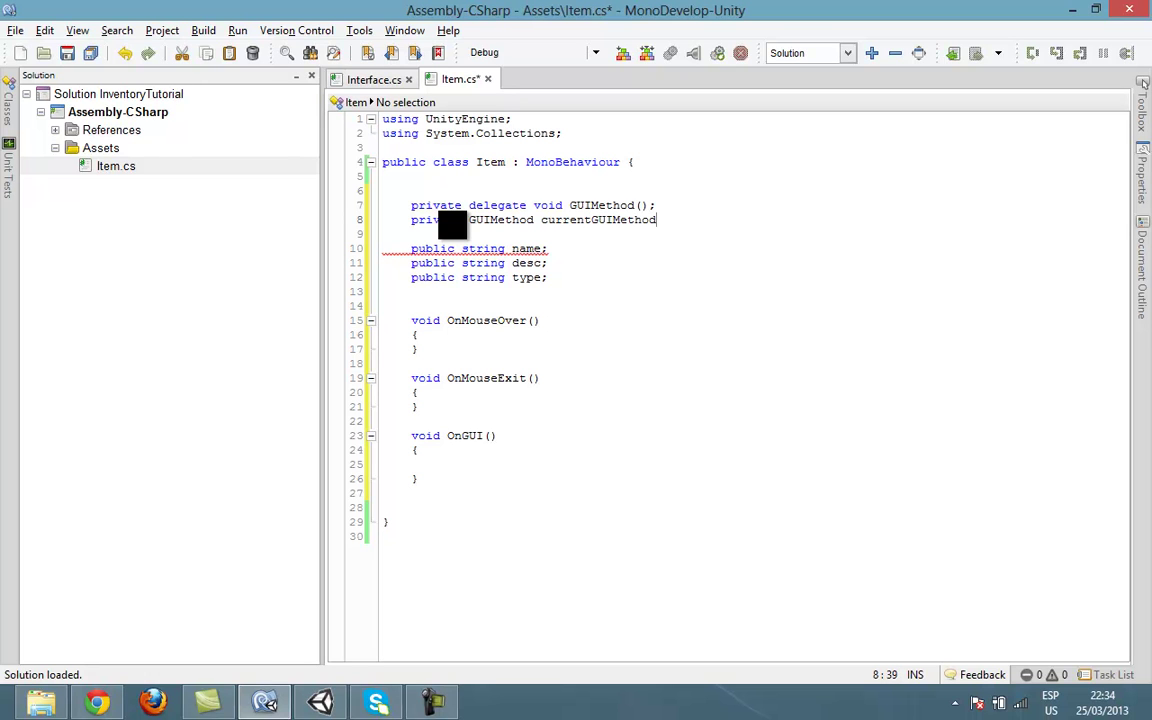
type(";")
key("Return")
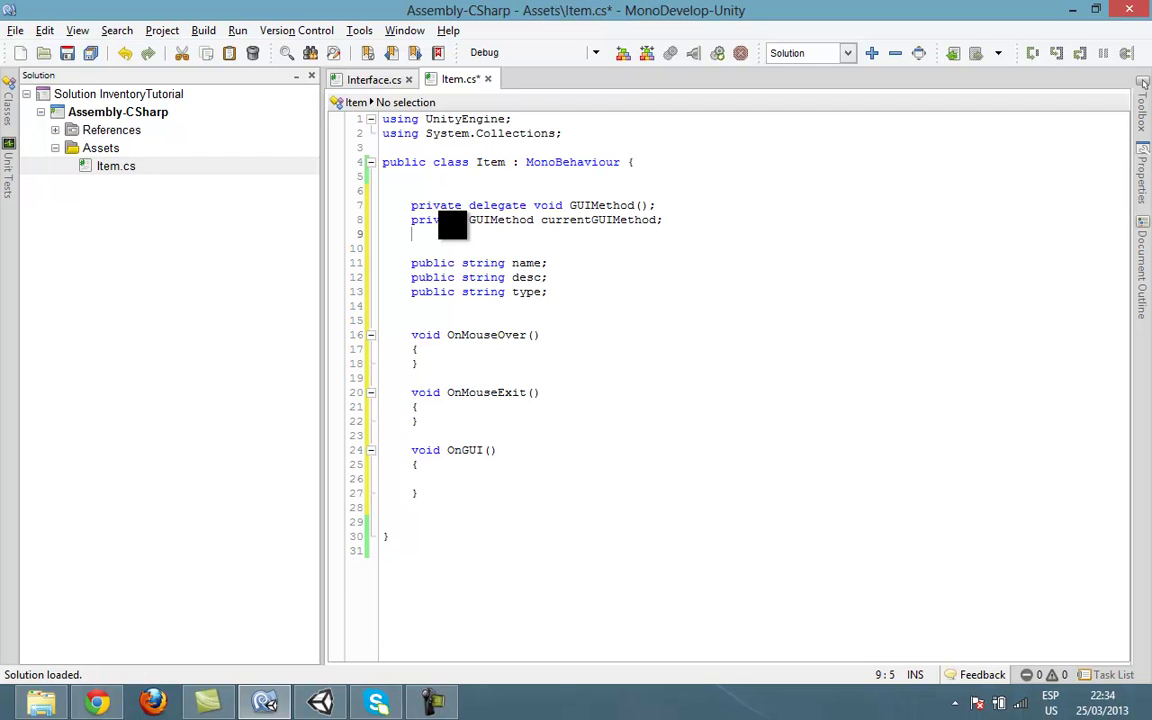
- Add the field Rect itemWindow = new Rect(100,100,100,100);
type("Rec")
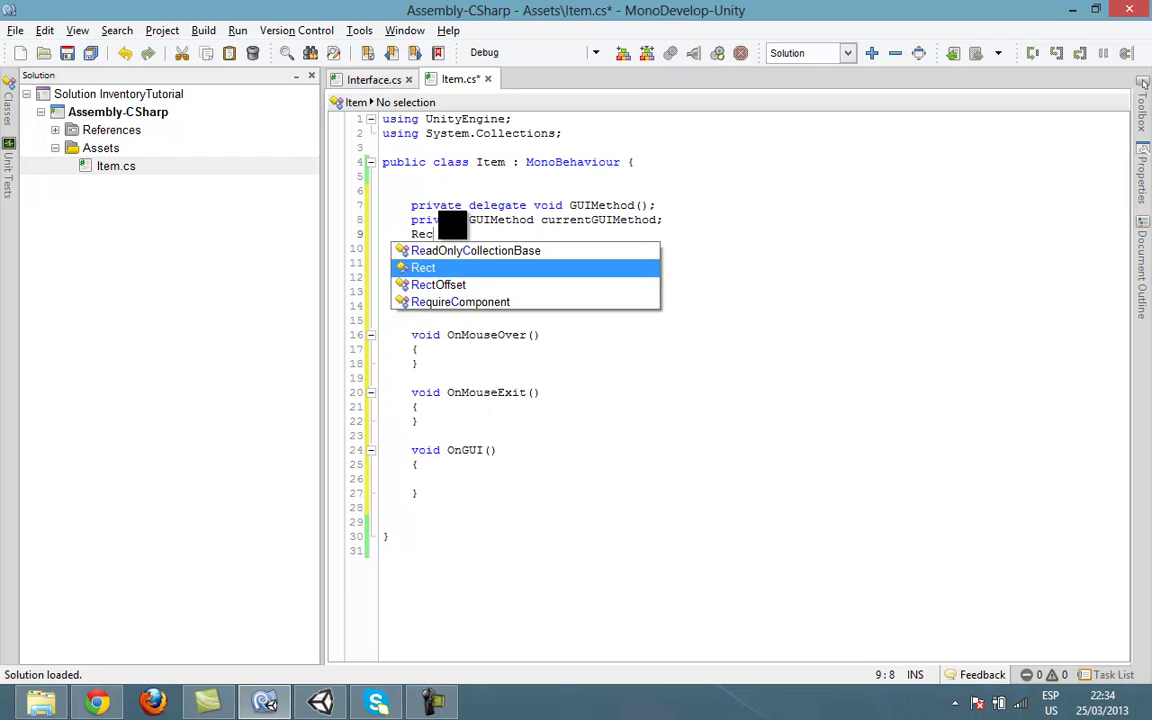
type("t ")
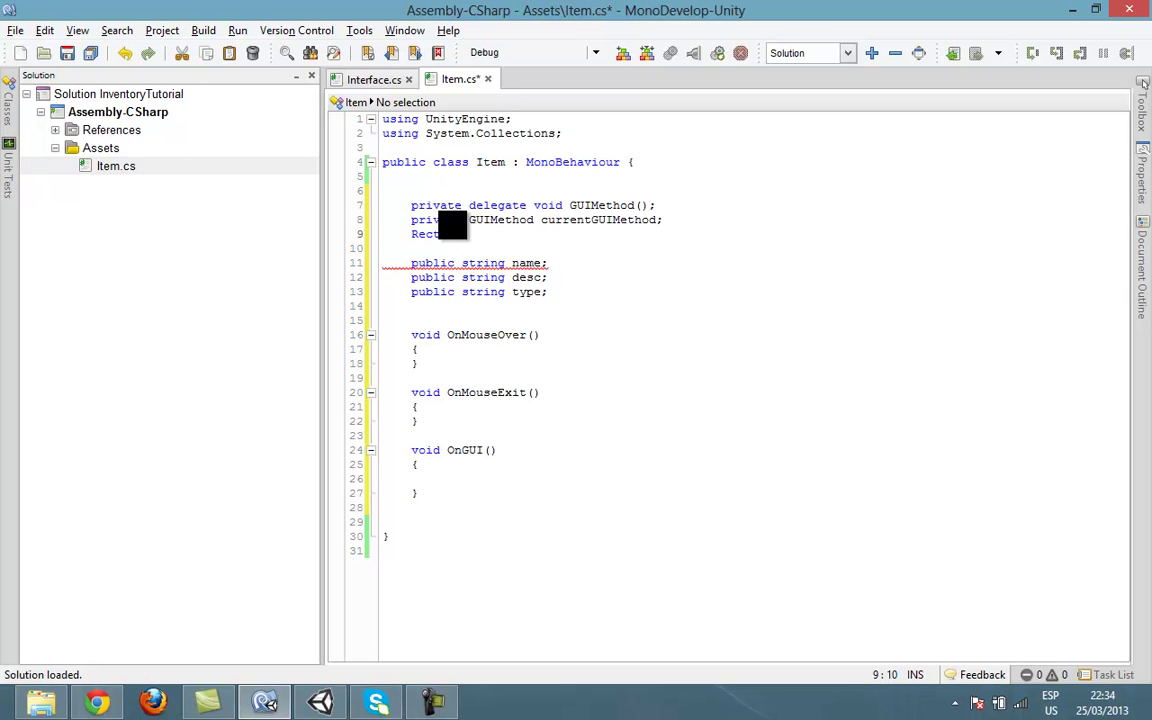
type("itemW")
type("indow")
type(" = new ")
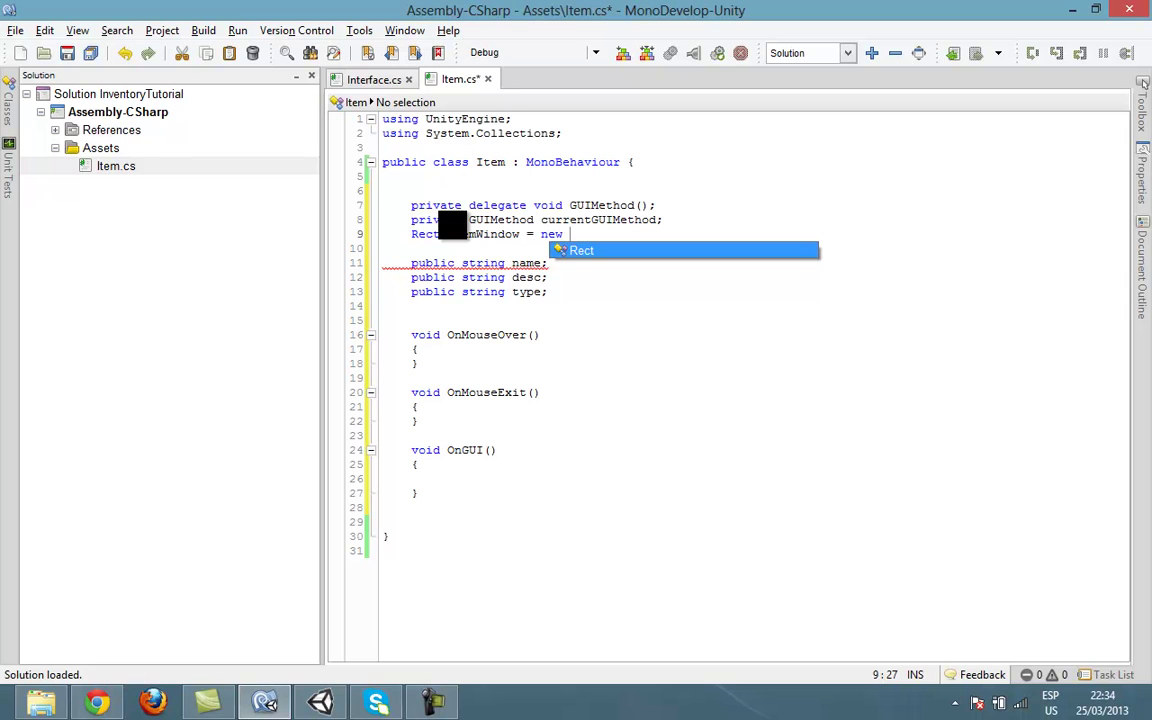
type("Rect ")
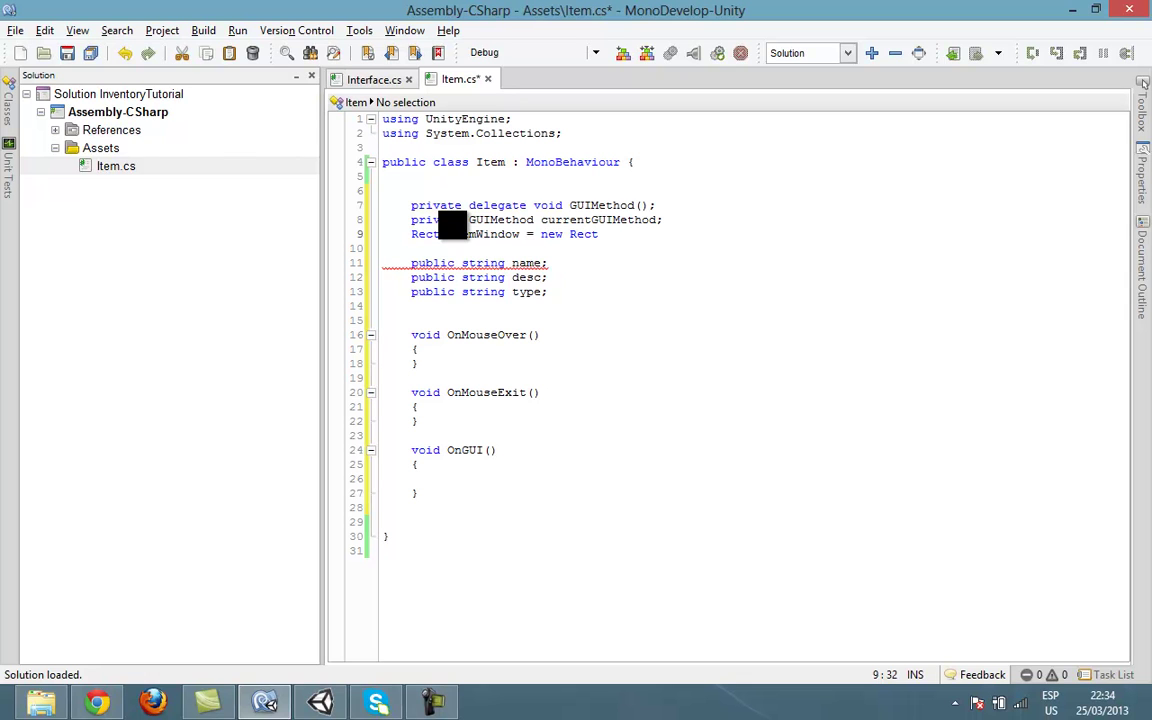
type("(")
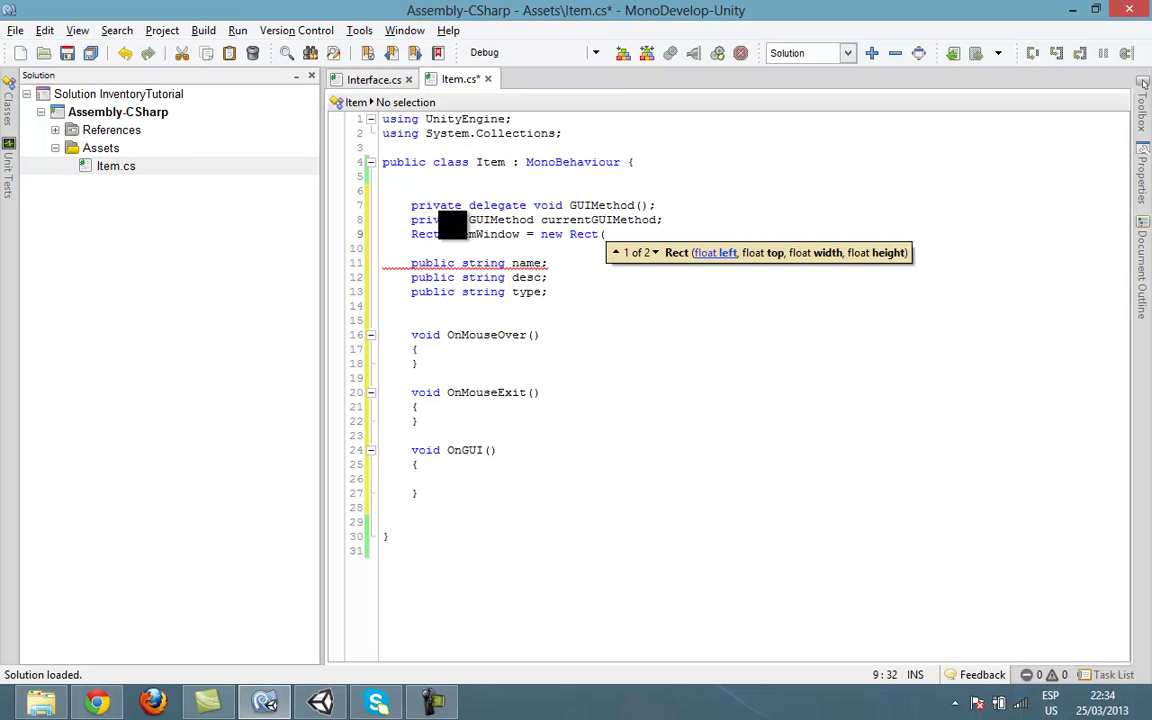
type("100,100")
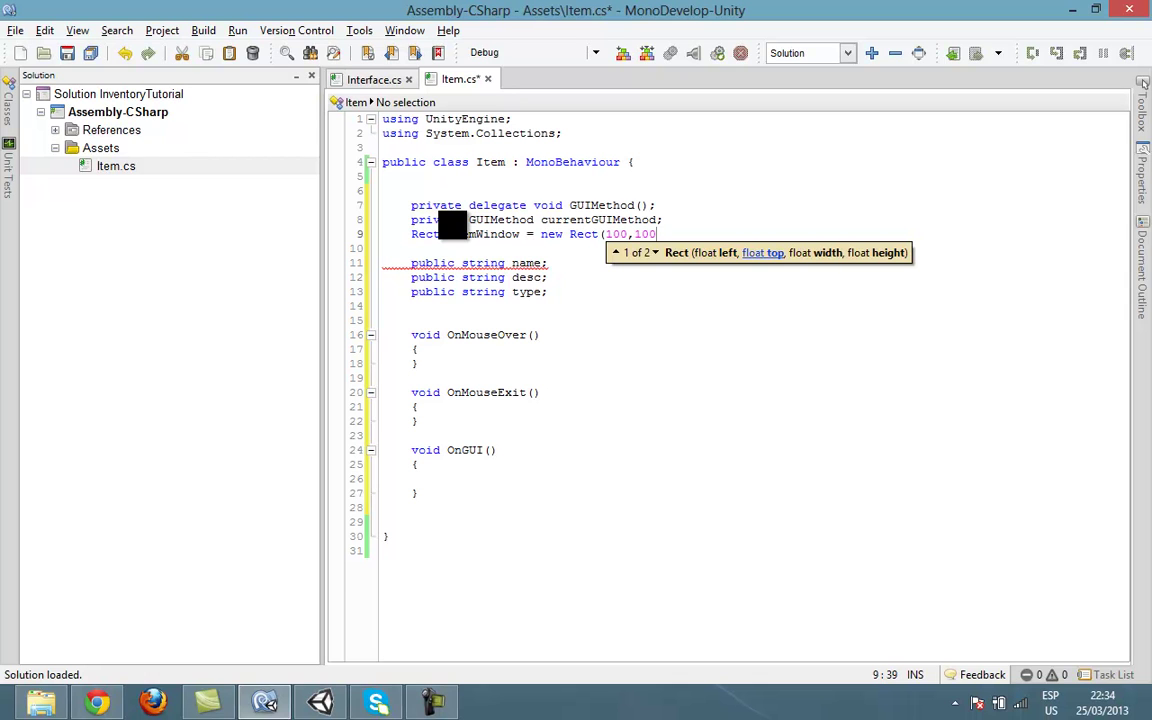
type(",100.1")
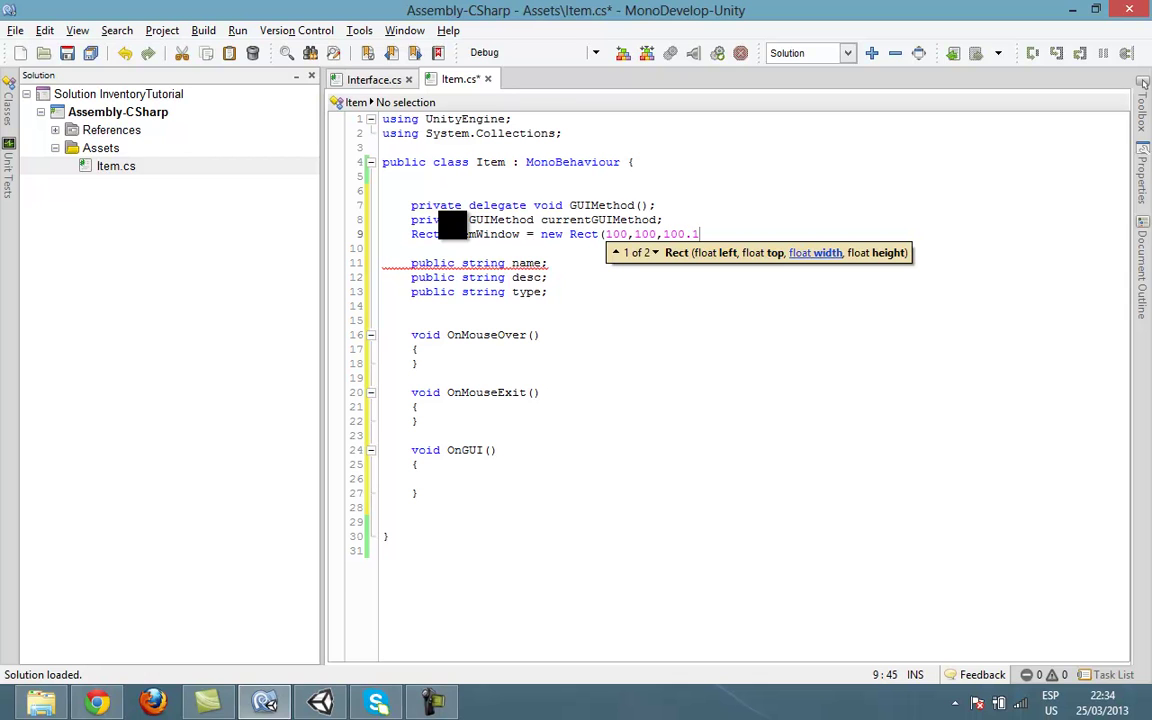
key("BackSpace")
key("BackSpace")
type(",100)")
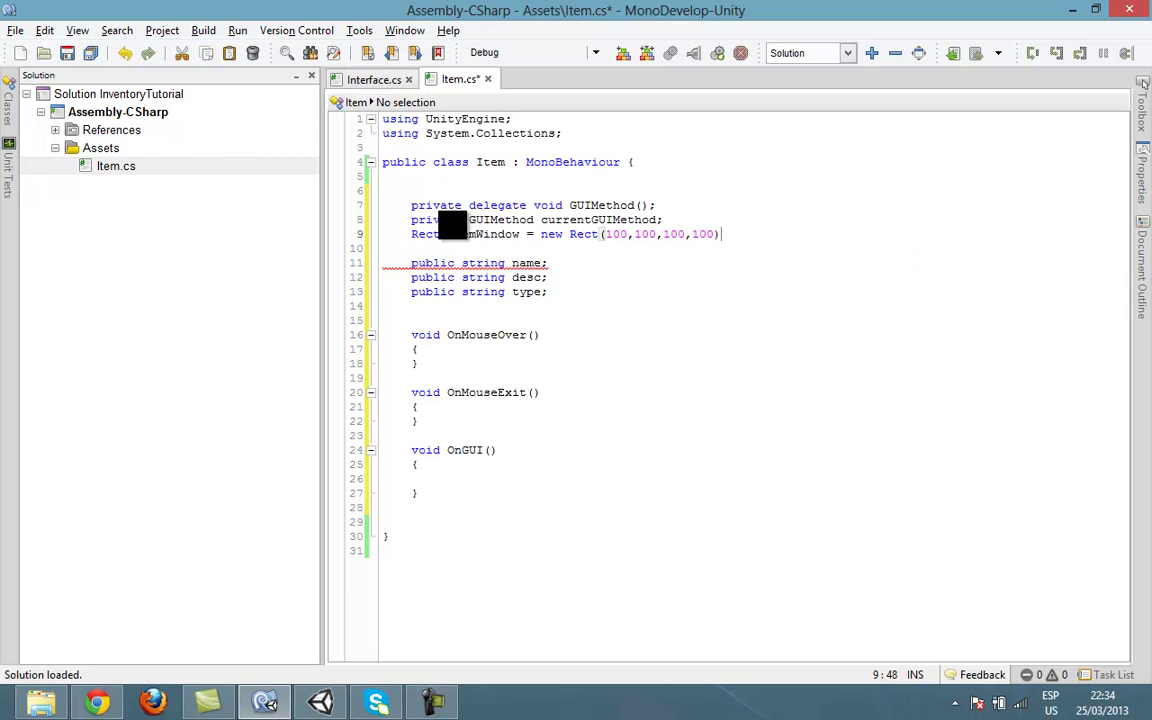
type(";")
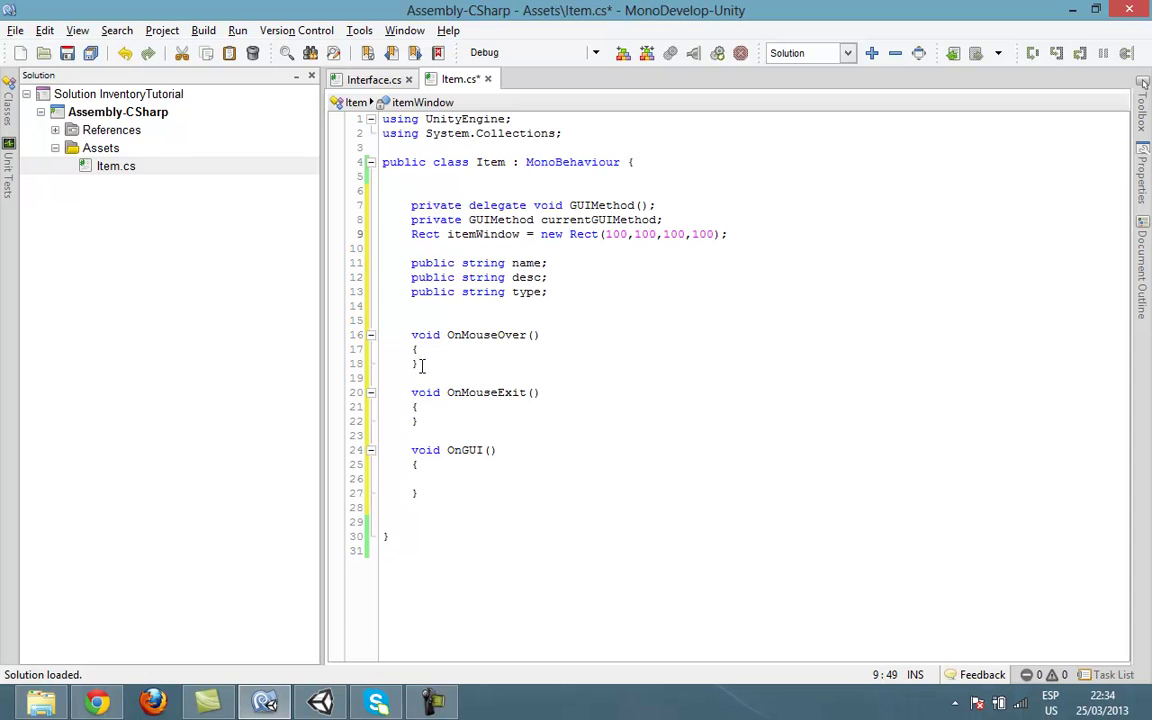
- Add a void ItemInfo() method after OnMouseExit whose body starts with itemWindow
left_click(436, 421)
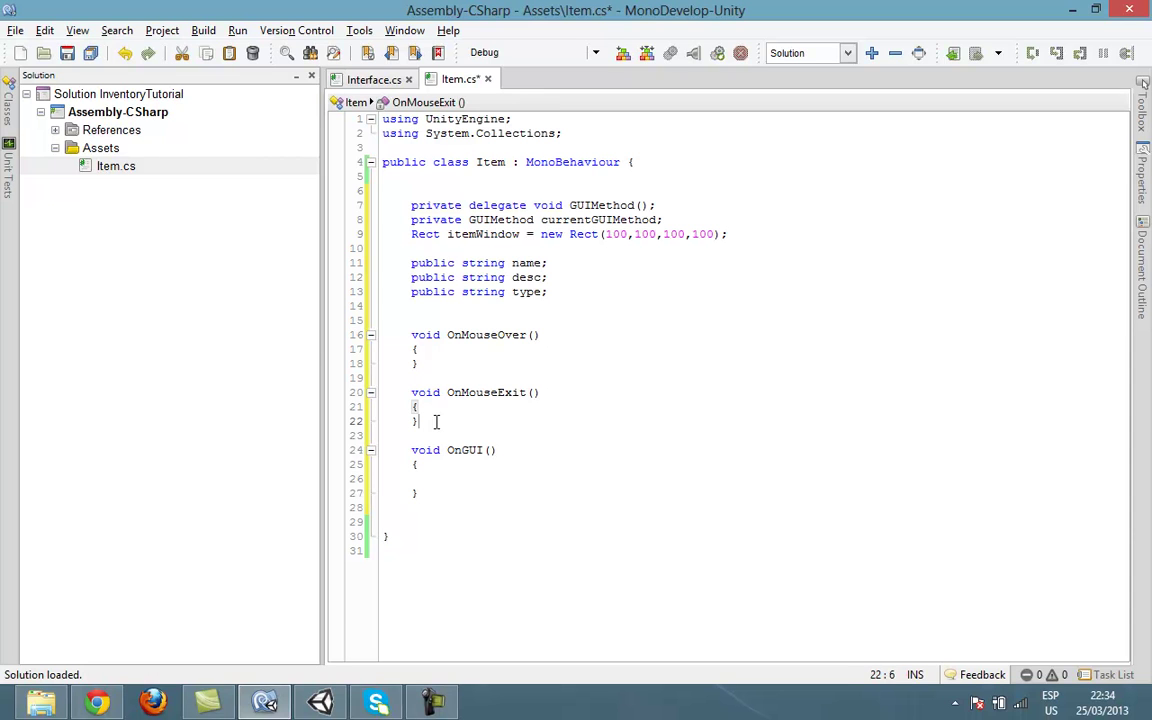
key("Return")
key("Return")
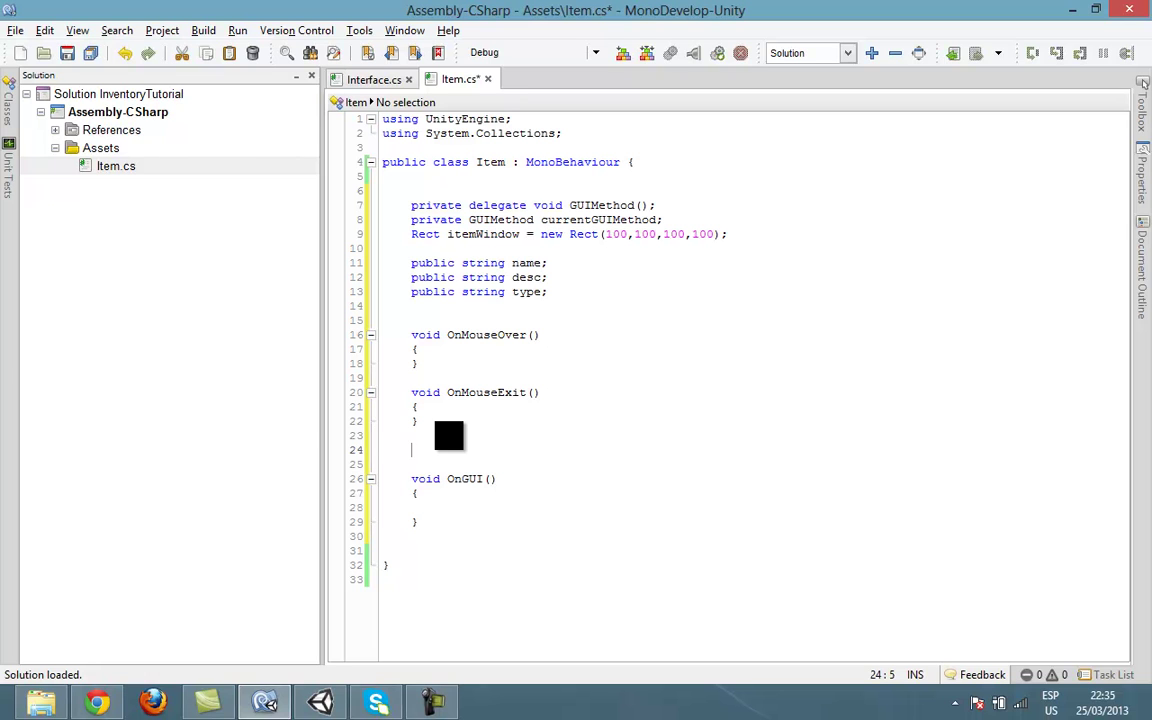
type("void ")
type("Item")
type("Info()")
key("Return")
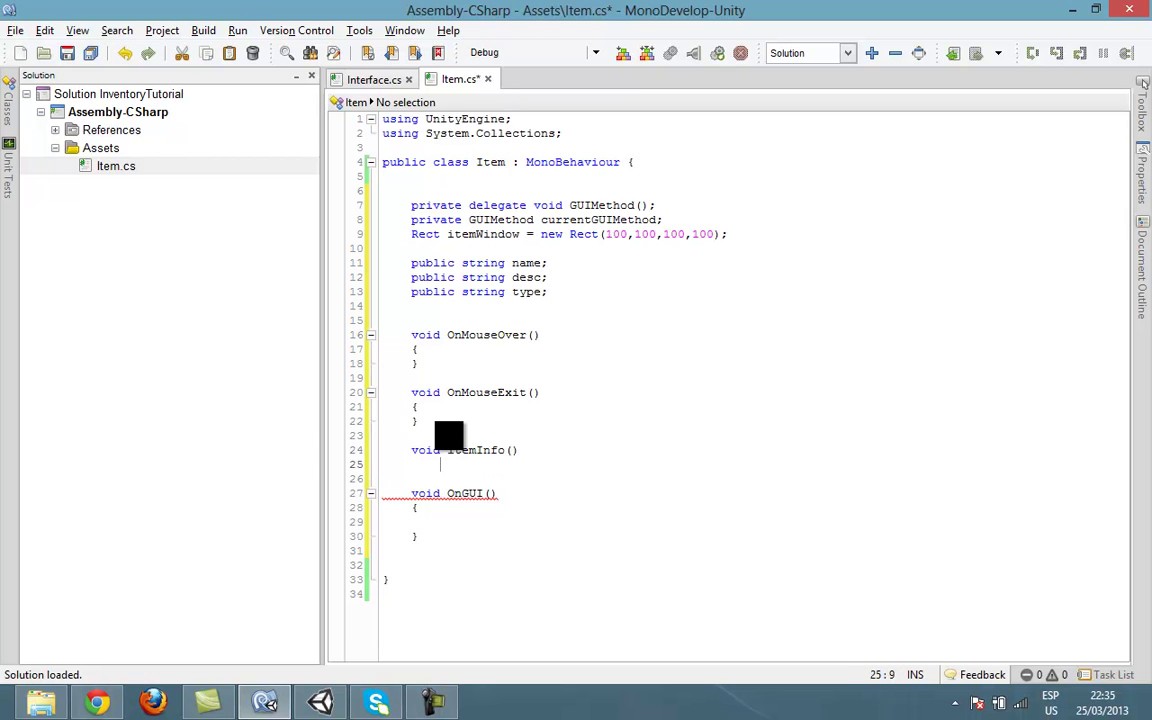
type("{")
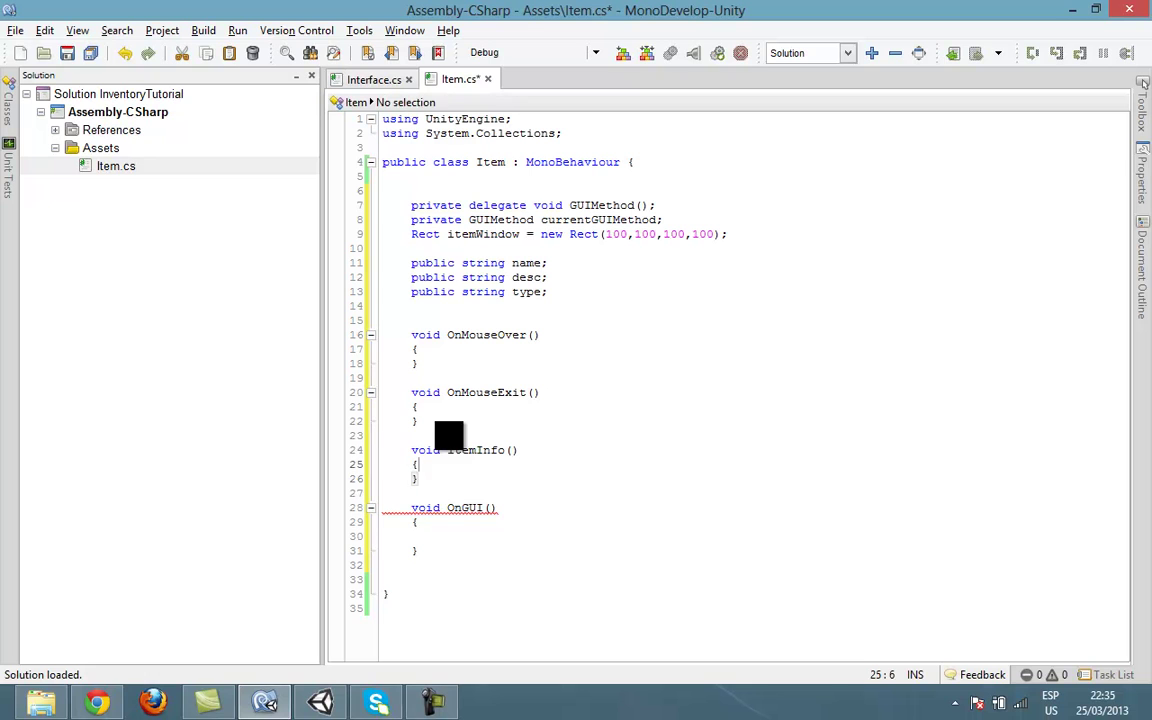
key("Return")
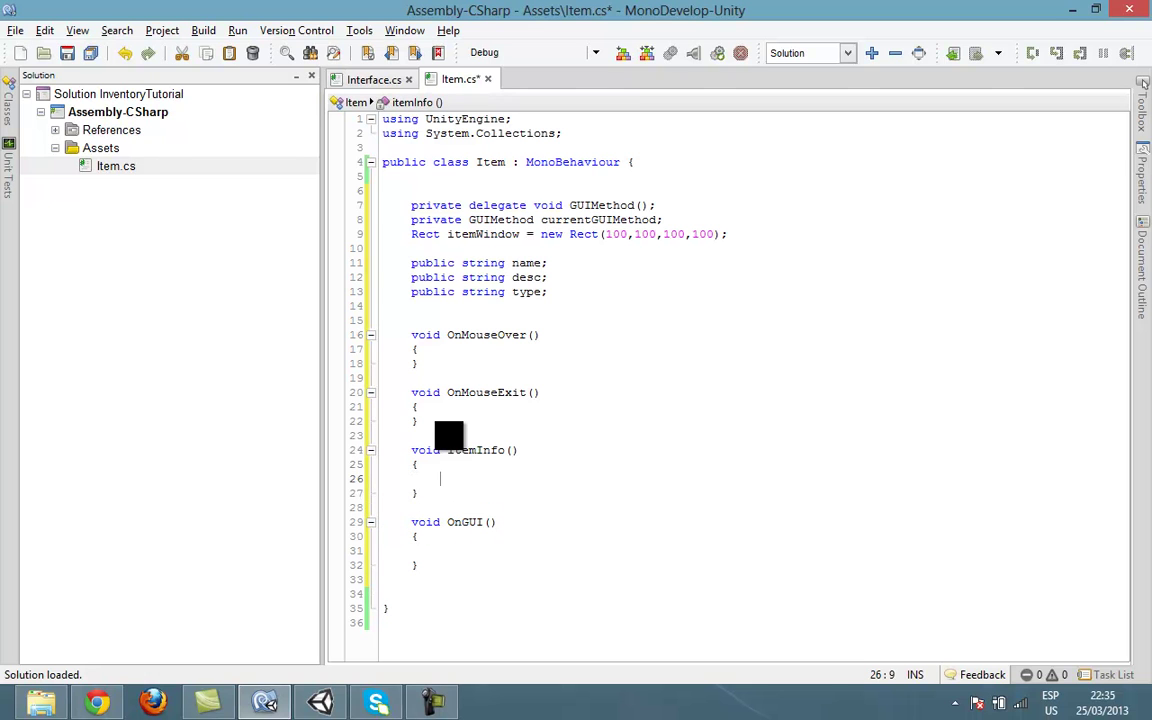
type("item")
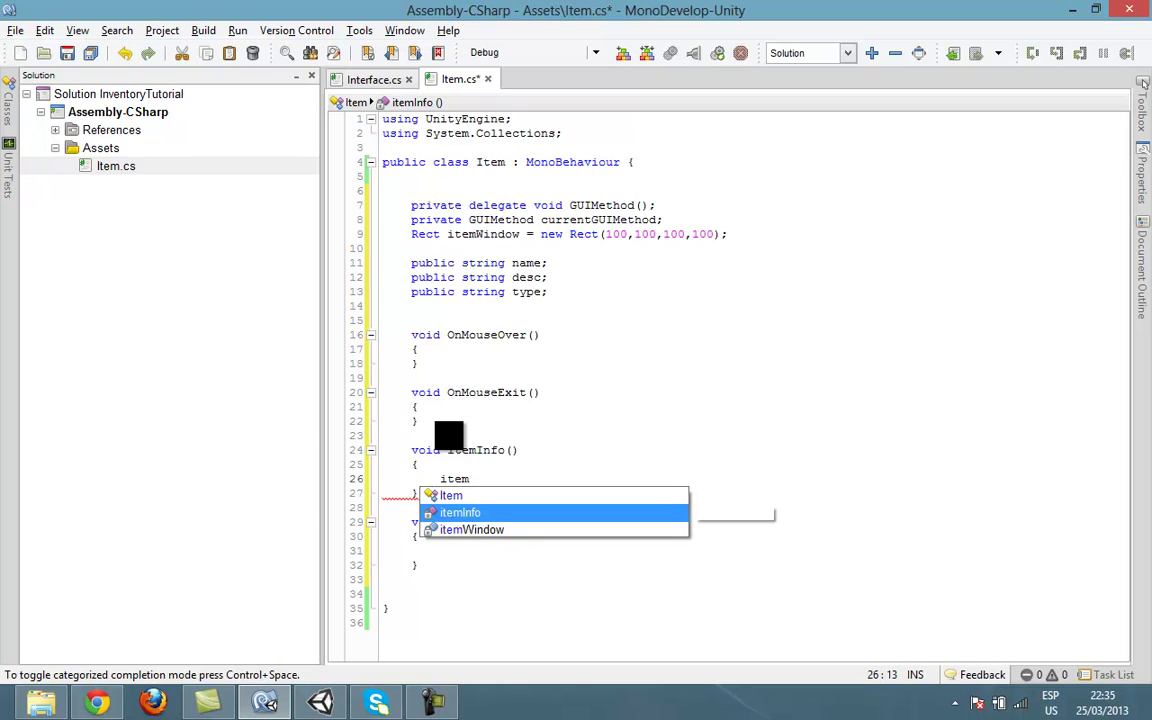
type("W")
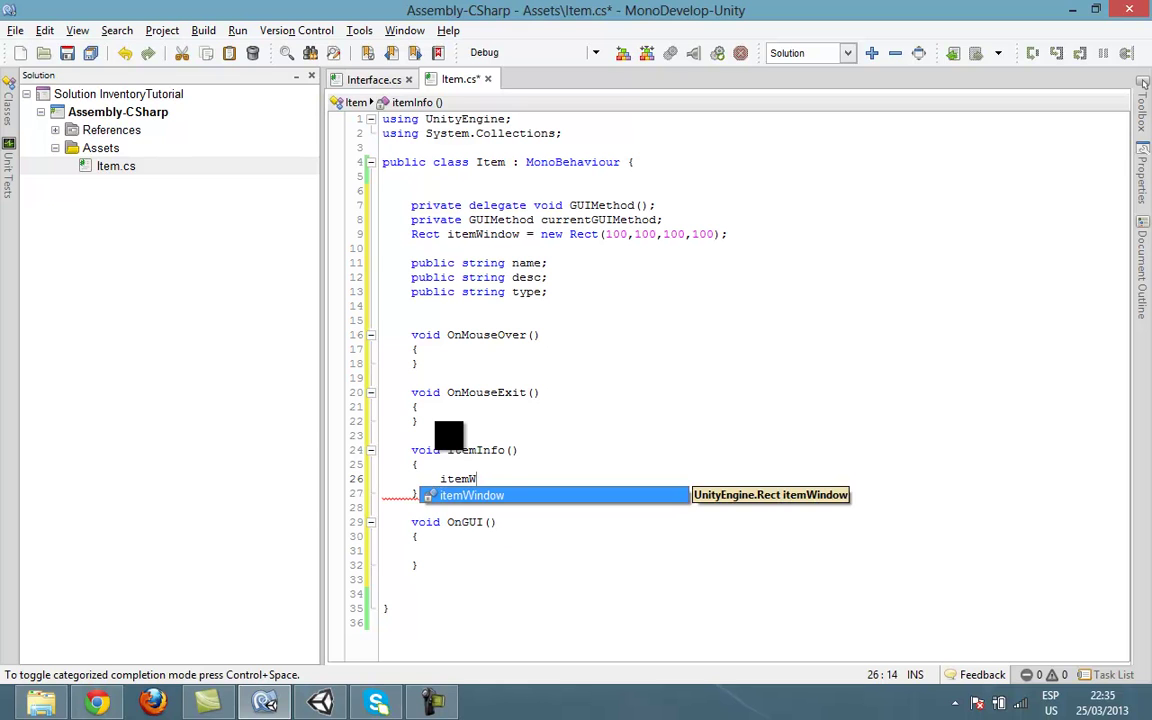
key("Return")
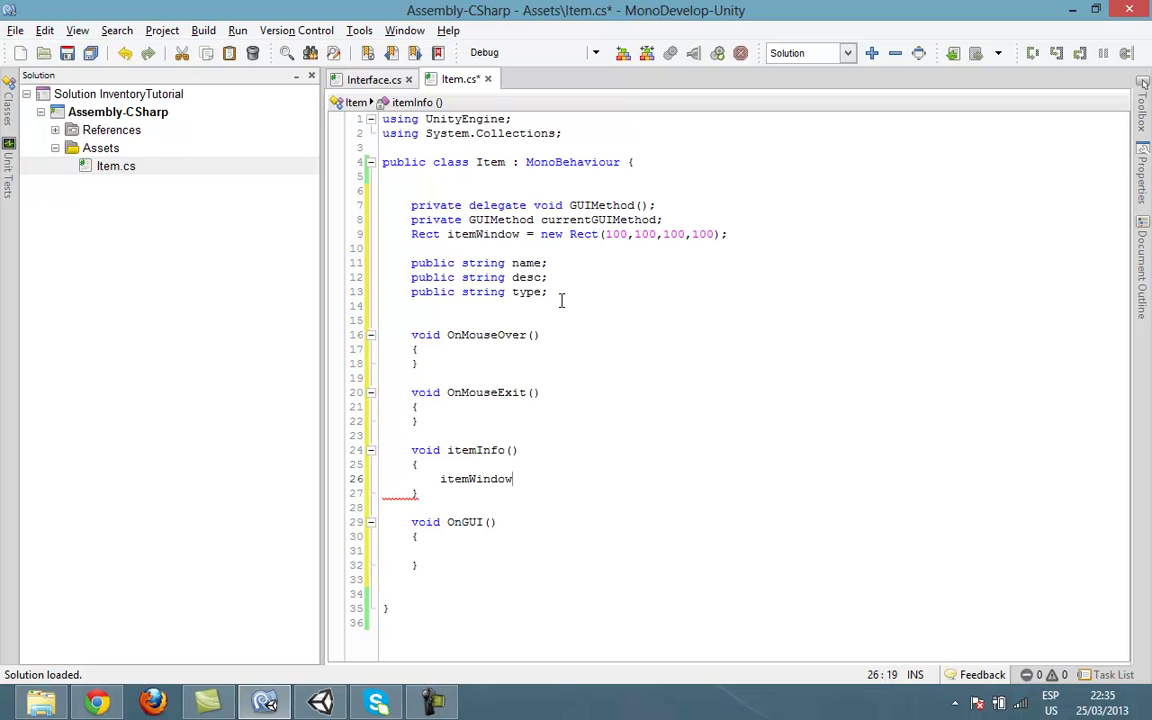
- Begin assigning itemWindow = GUI.Window(0, itemWindow in ItemInfo's body
type(" = ")
type("GUI.")
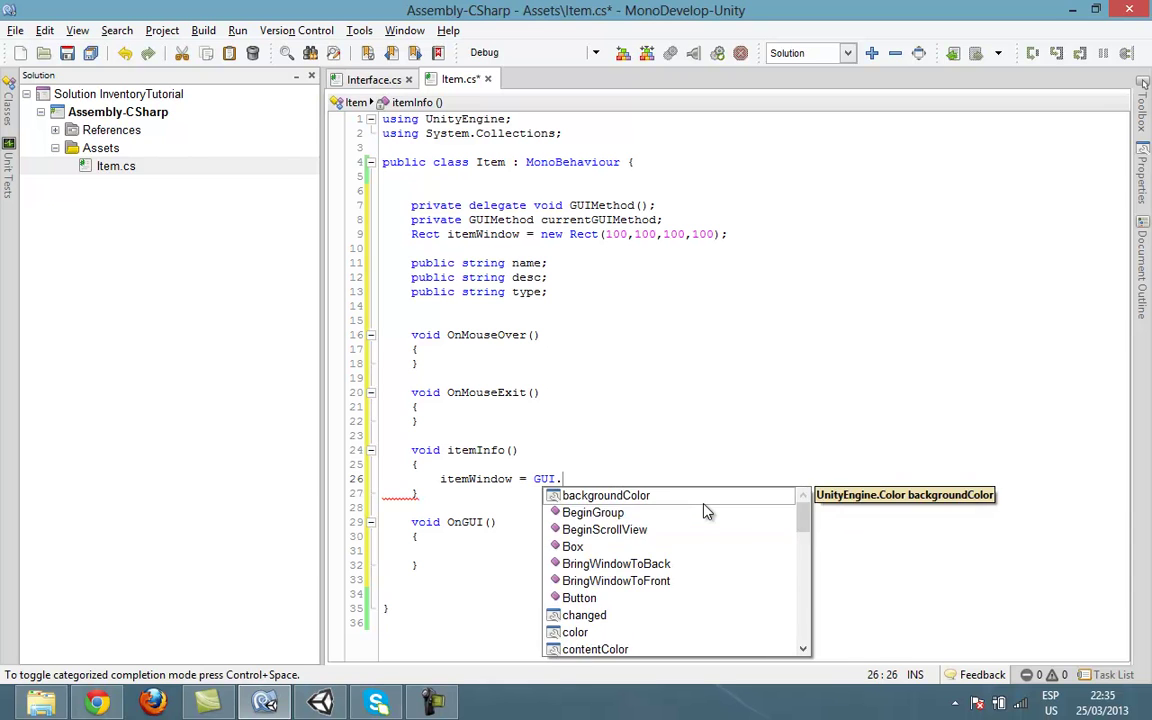
type("W")
key("Return")
type("(")
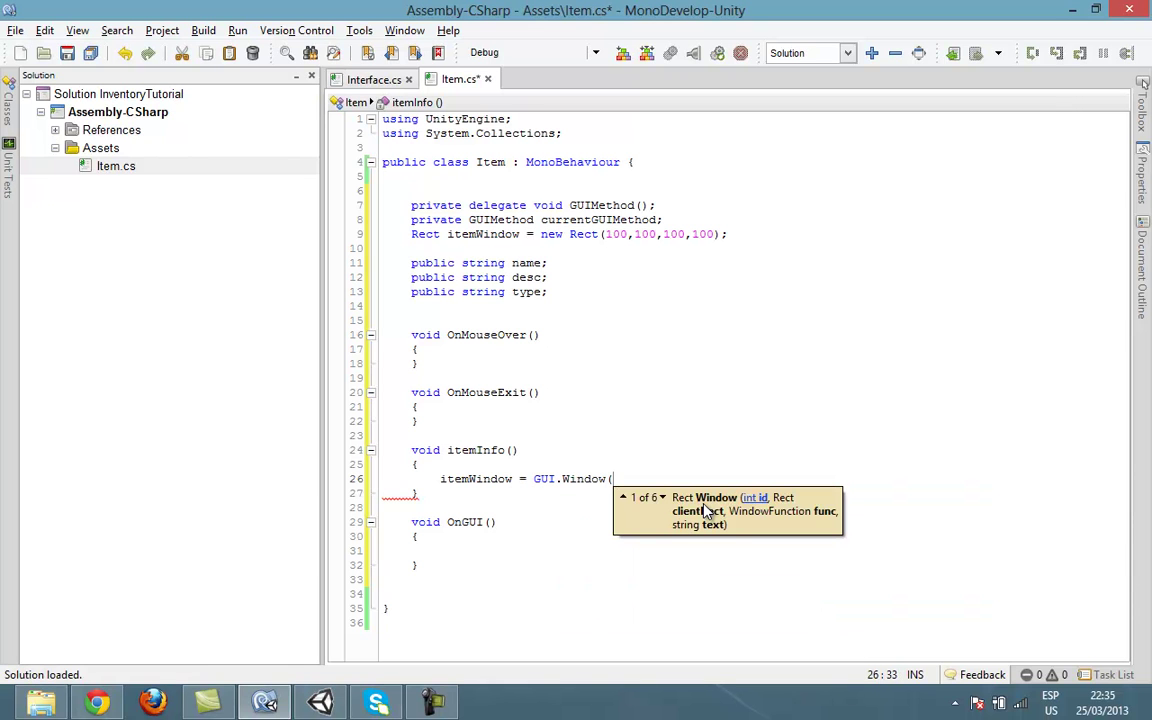
type("0, ")
type("ITEM")
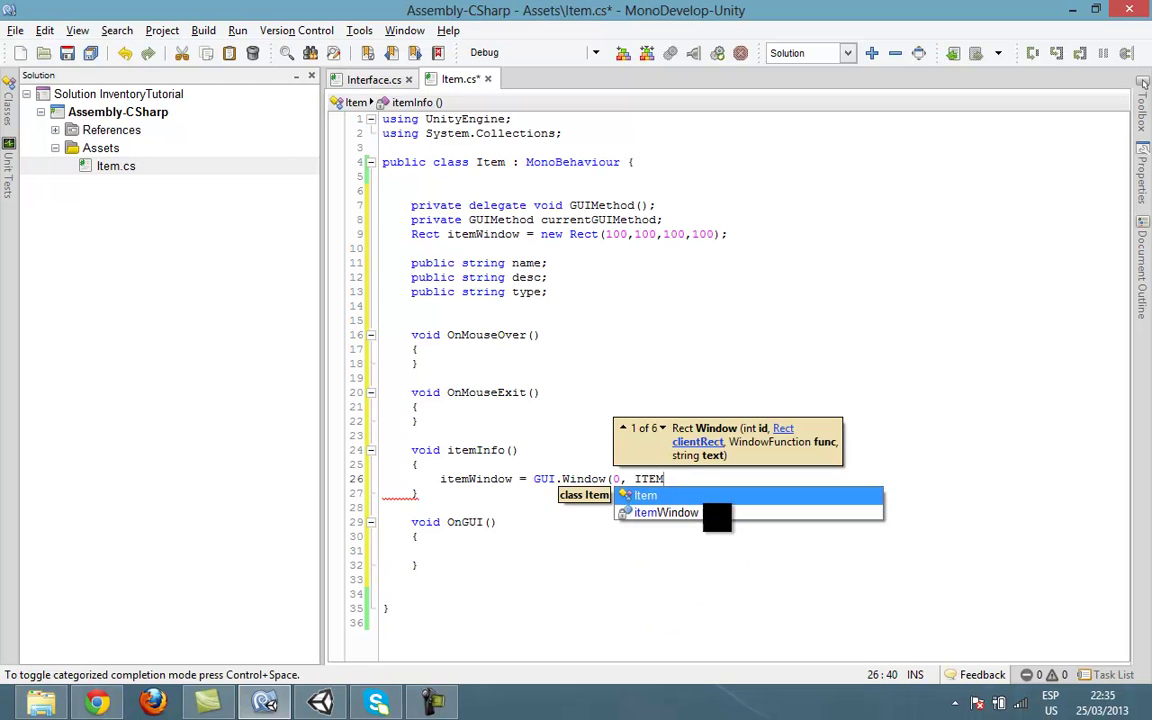
key("Down")
key("Return")
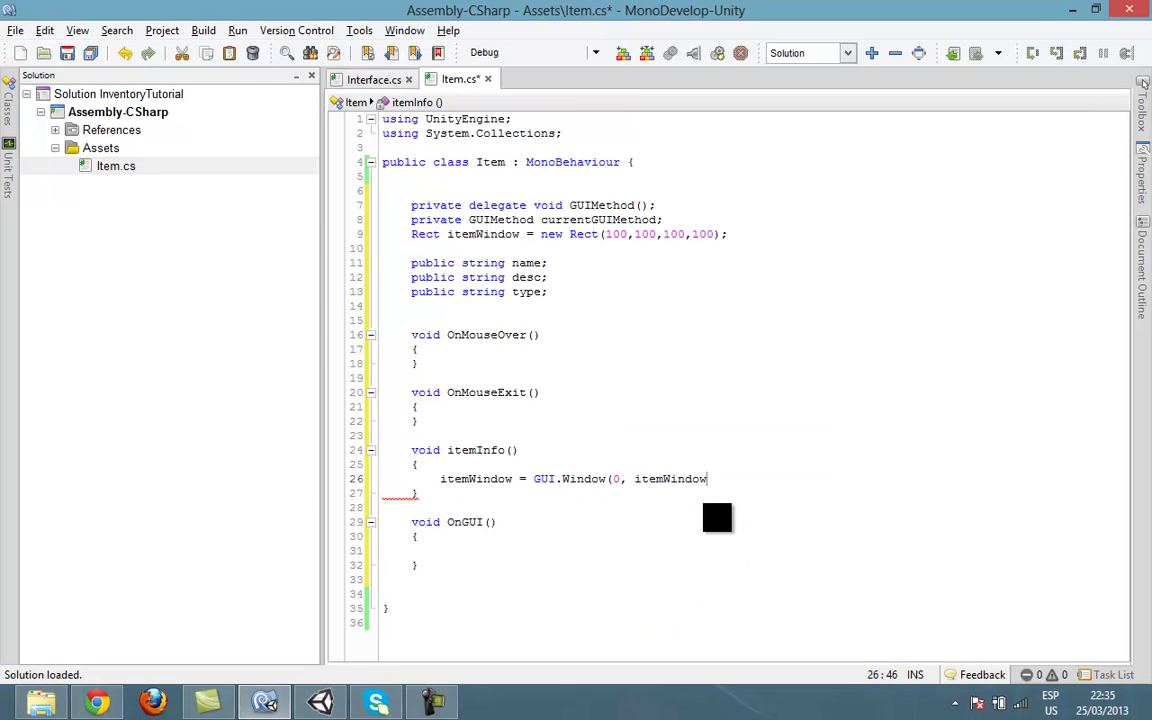
- Finish the GUI.Window call with itemInfoW as the function and an empty "" title
type(", ")
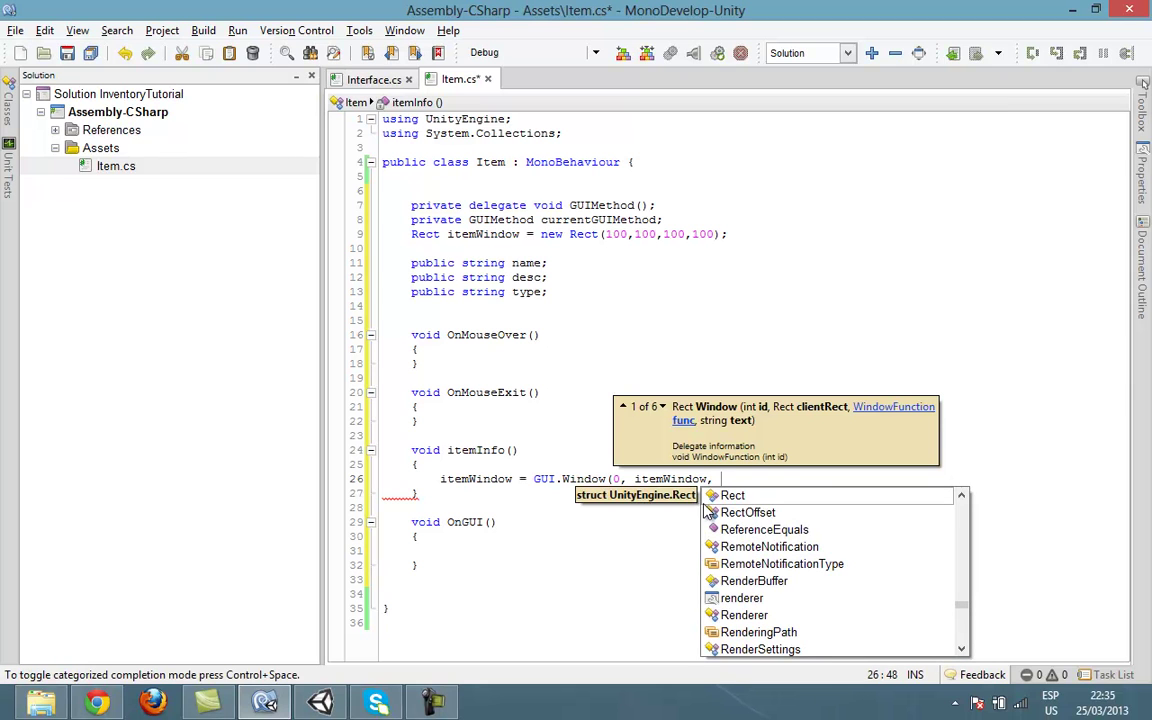
type("ITEM")
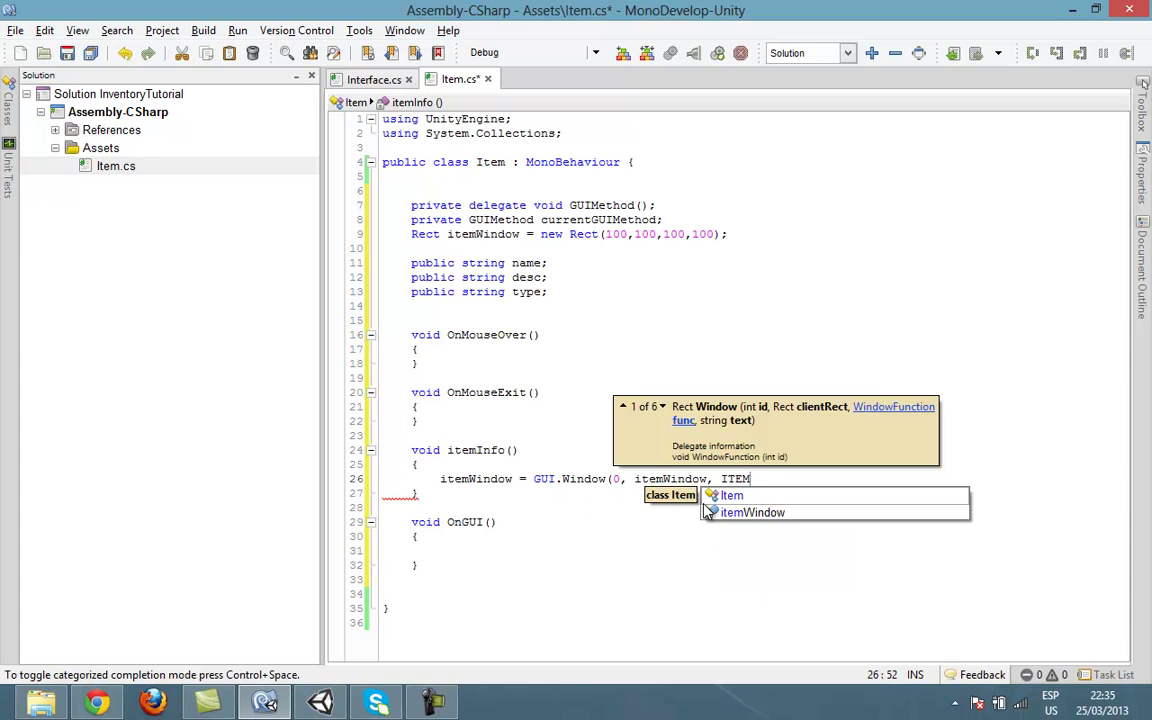
key("BackSpace")
key("BackSpace")
key("BackSpace")
key("BackSpace")
type("ite")
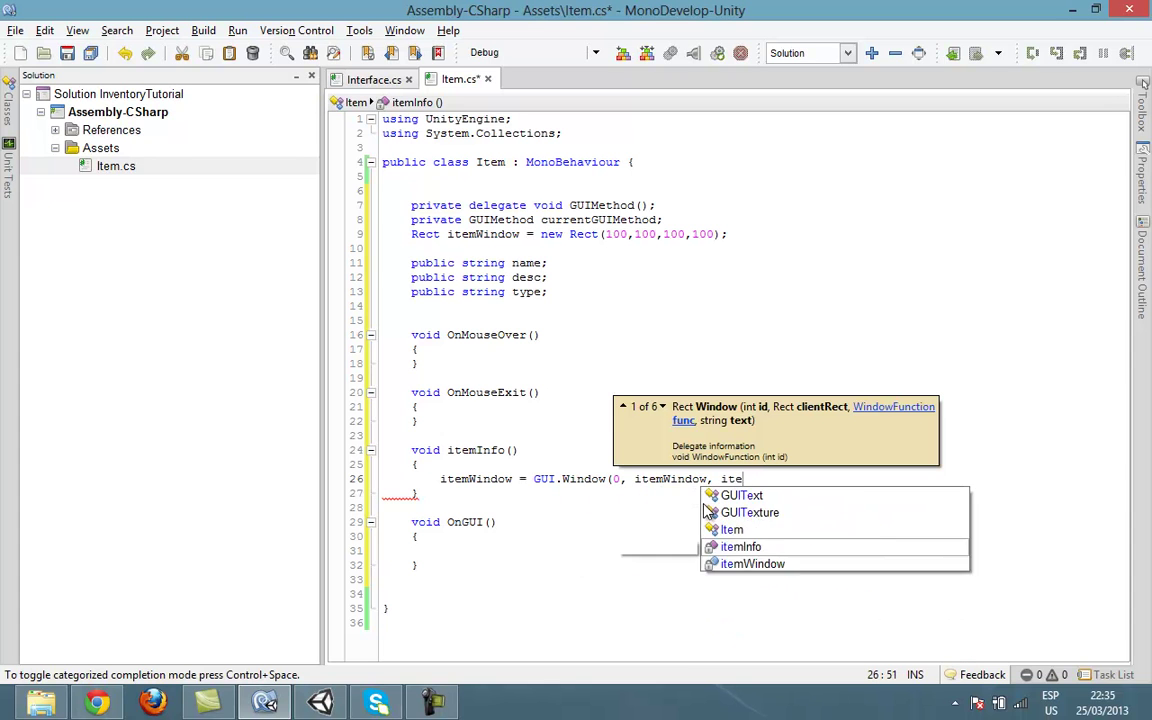
type("mWindow")
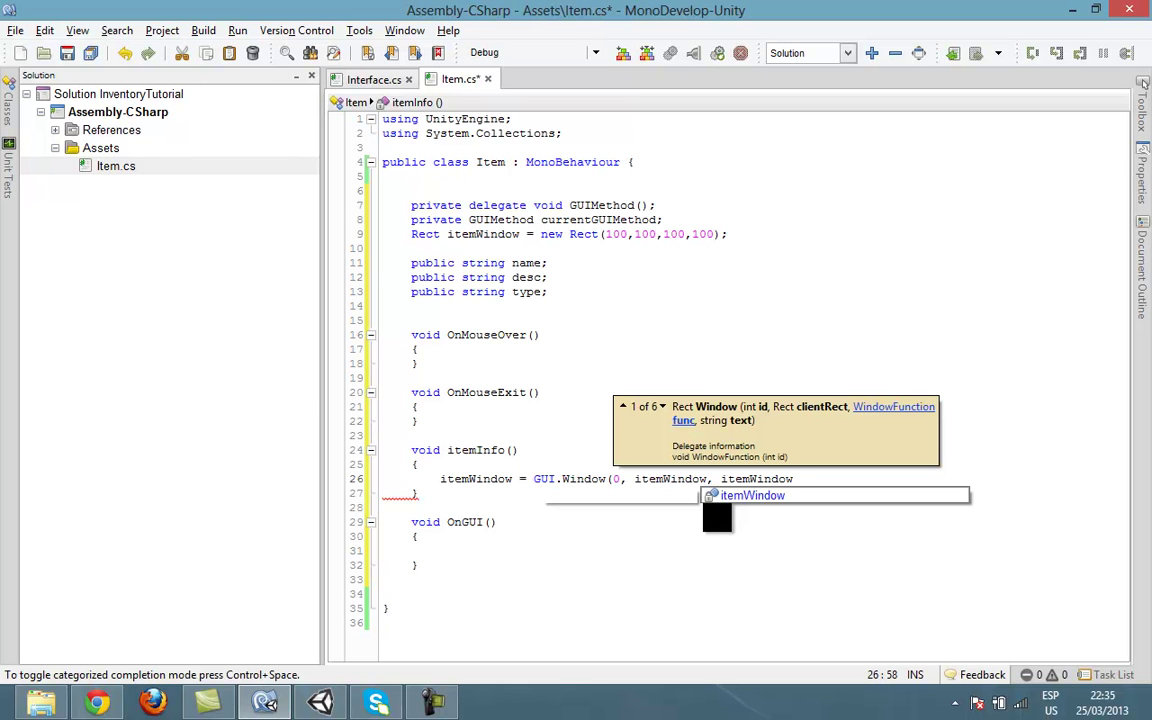
type("w")
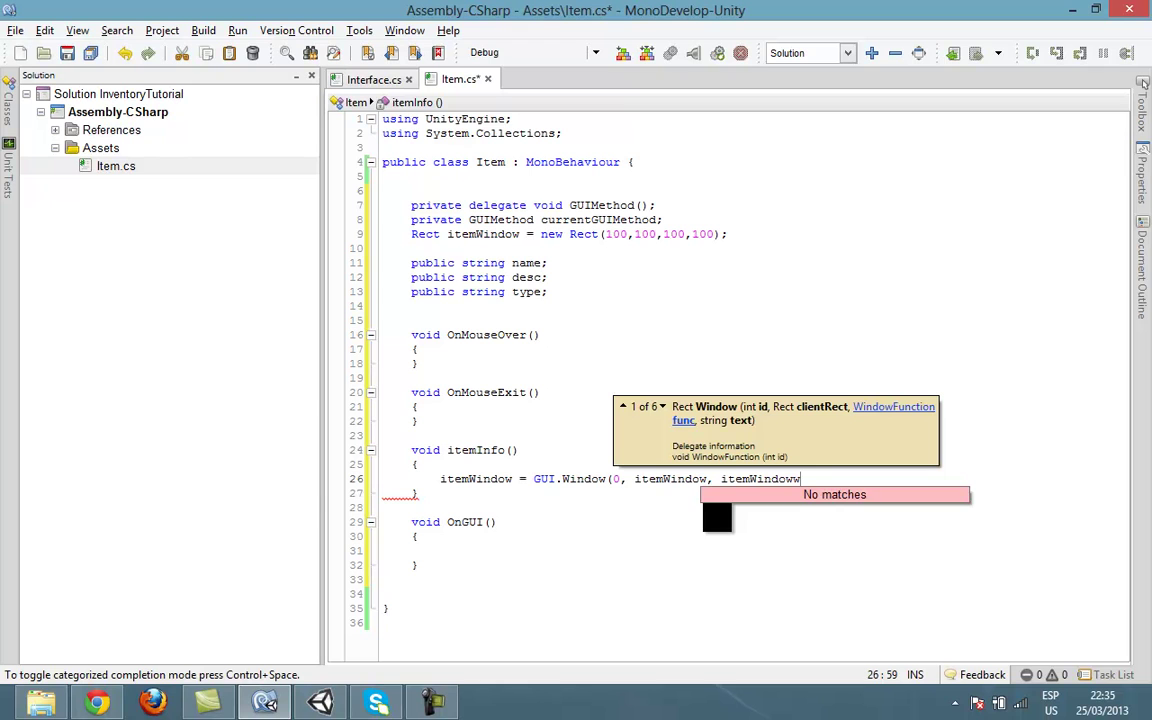
key("BackSpace")
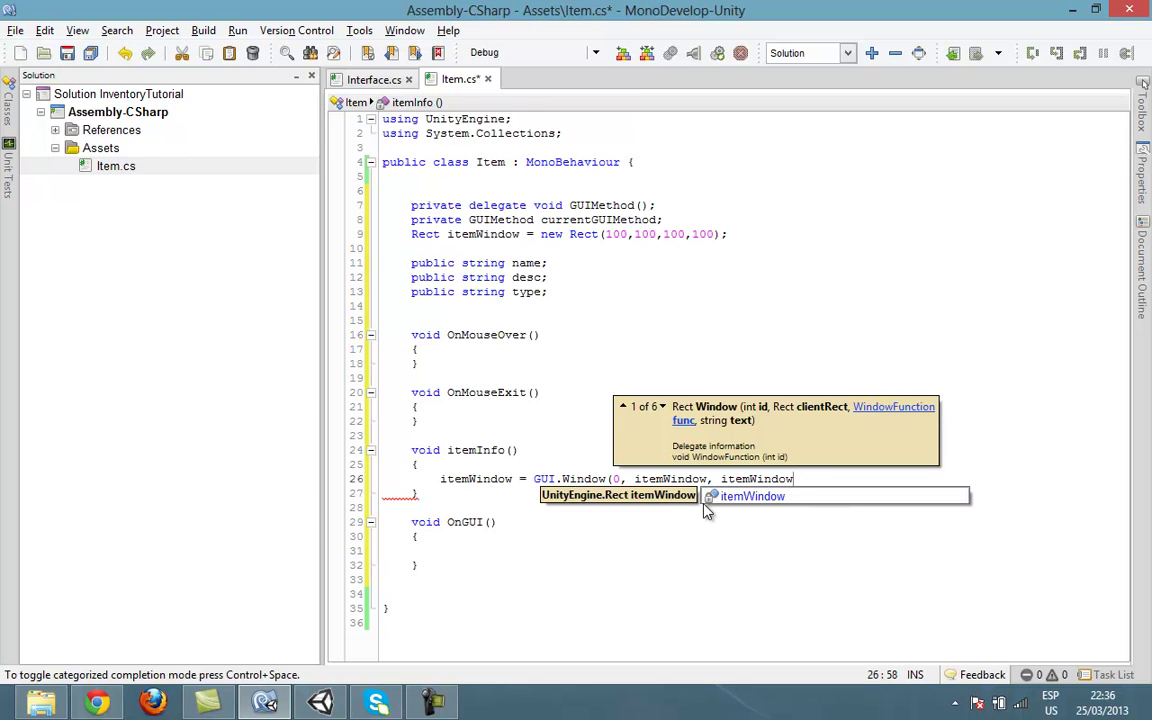
type("F")
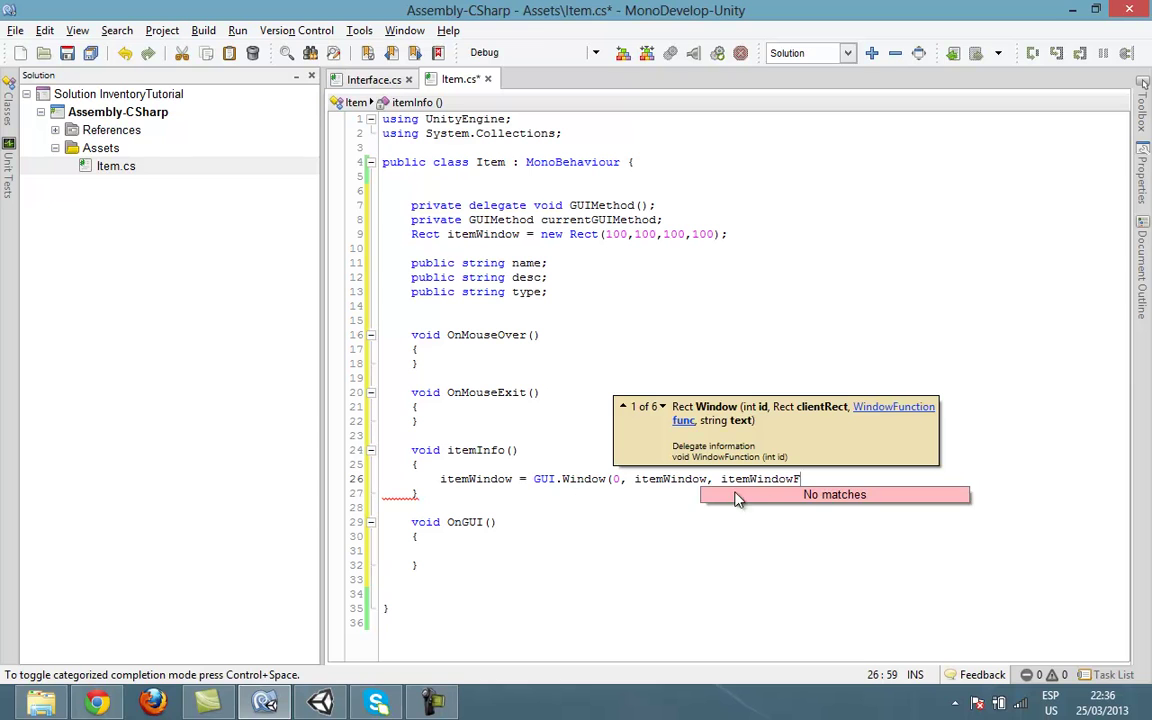
double_click(767, 479)
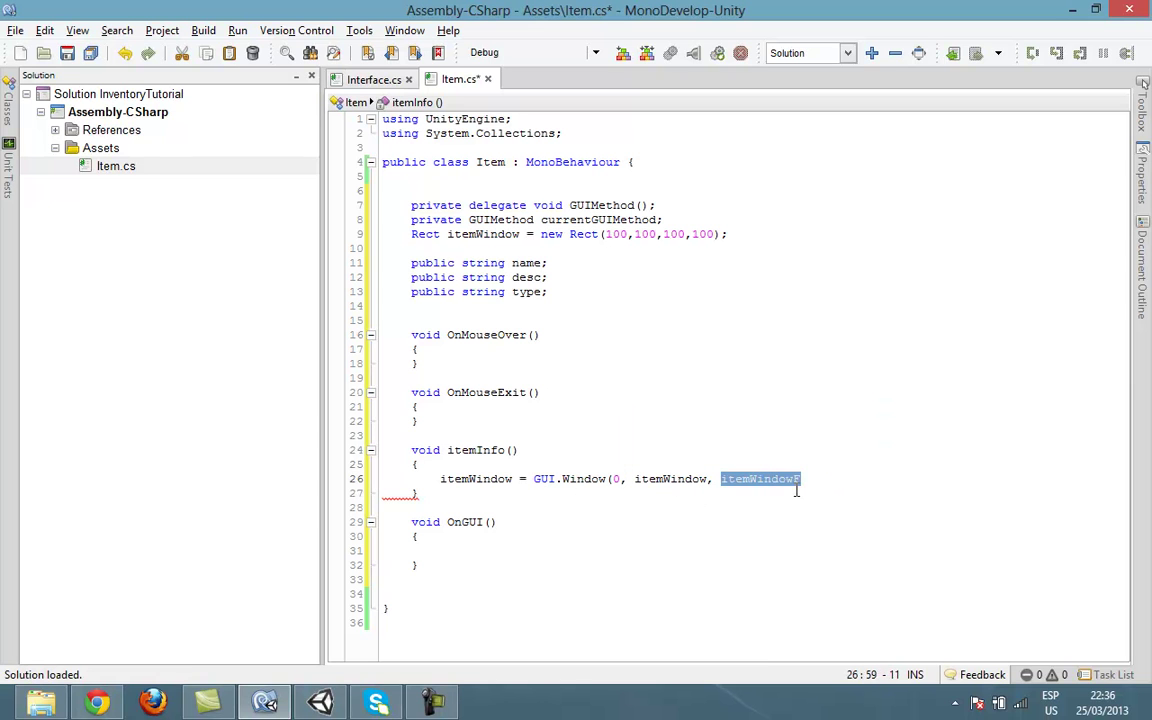
type("itemI")
key("Return")
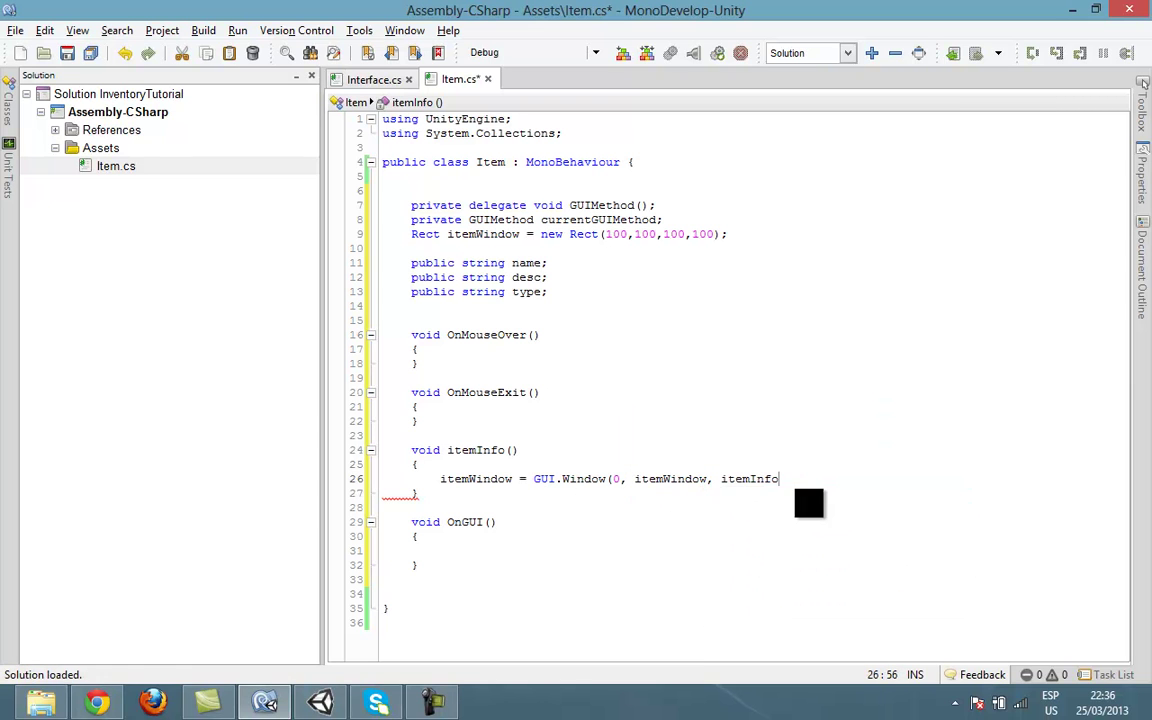
type("W, ")
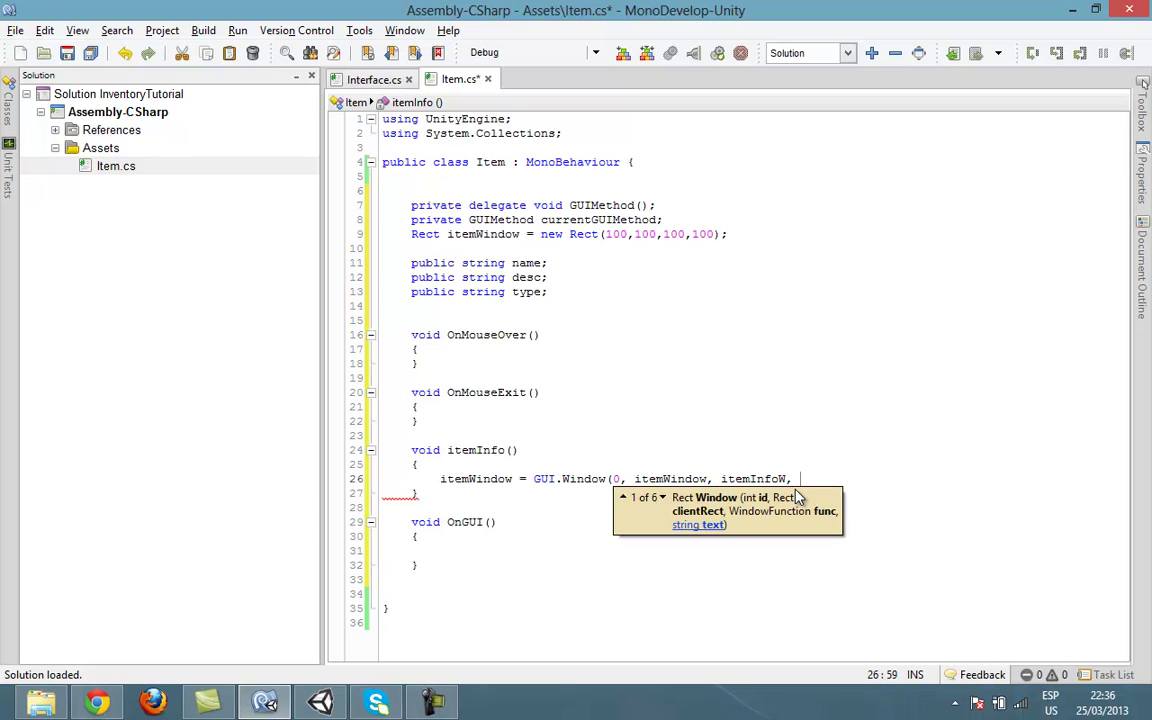
type("\"\")")
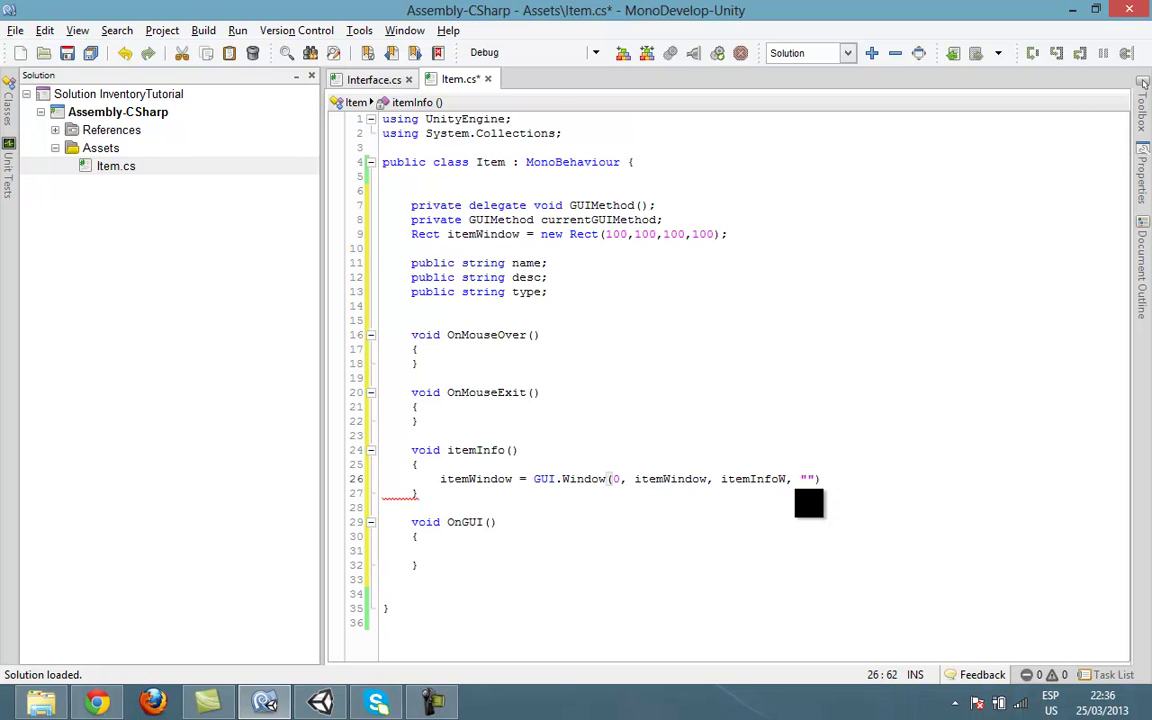
type(";")
- Declare a new method void itemInfoW(int WindowID) below ItemInfo
left_click(432, 493)
key("Return")
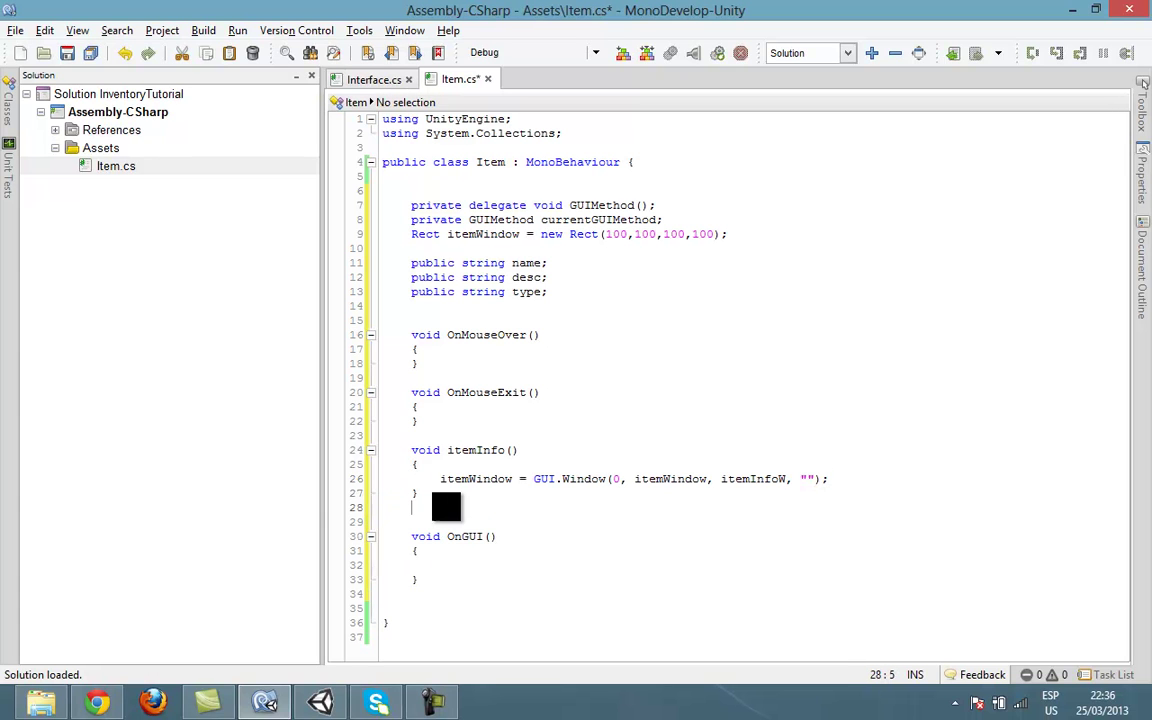
key("Return")
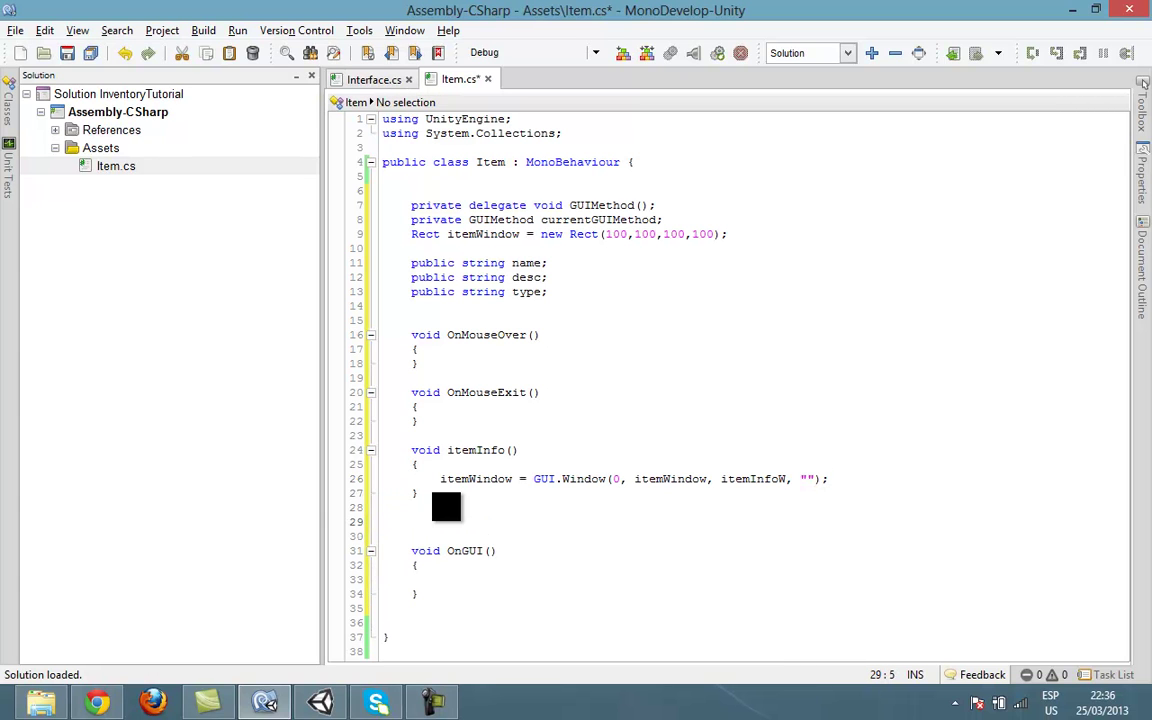
type("v")
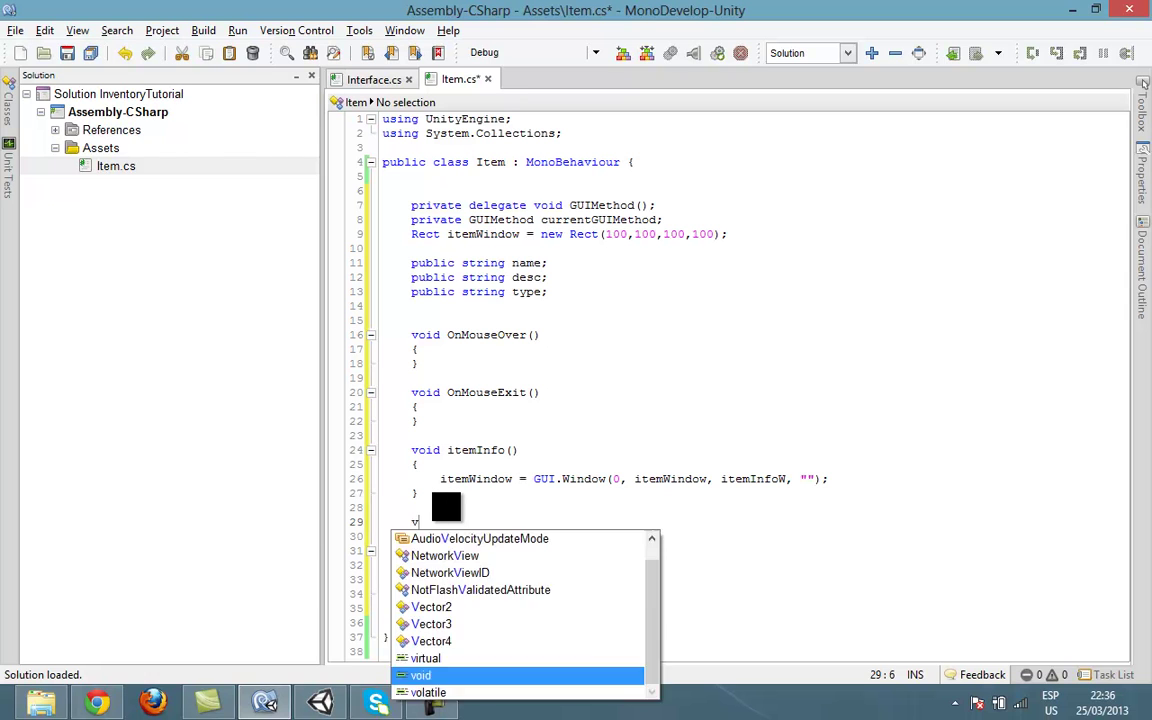
type("oid")
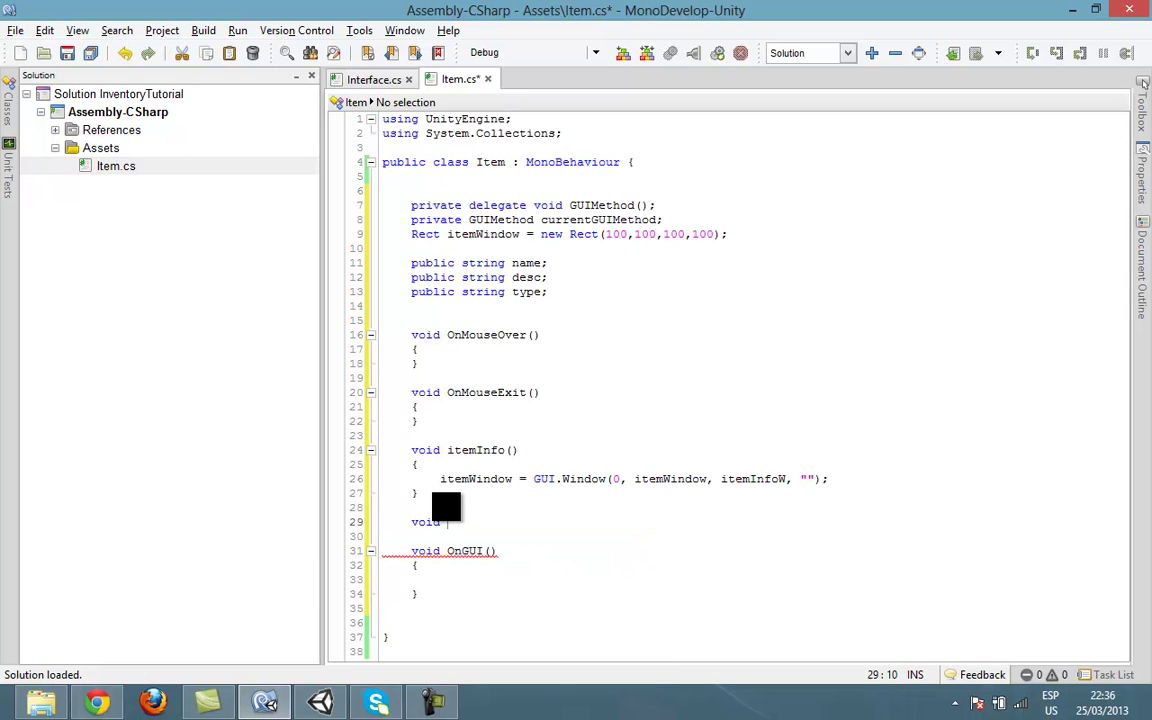
left_click(723, 478)
left_click_drag(722, 478, 788, 479)
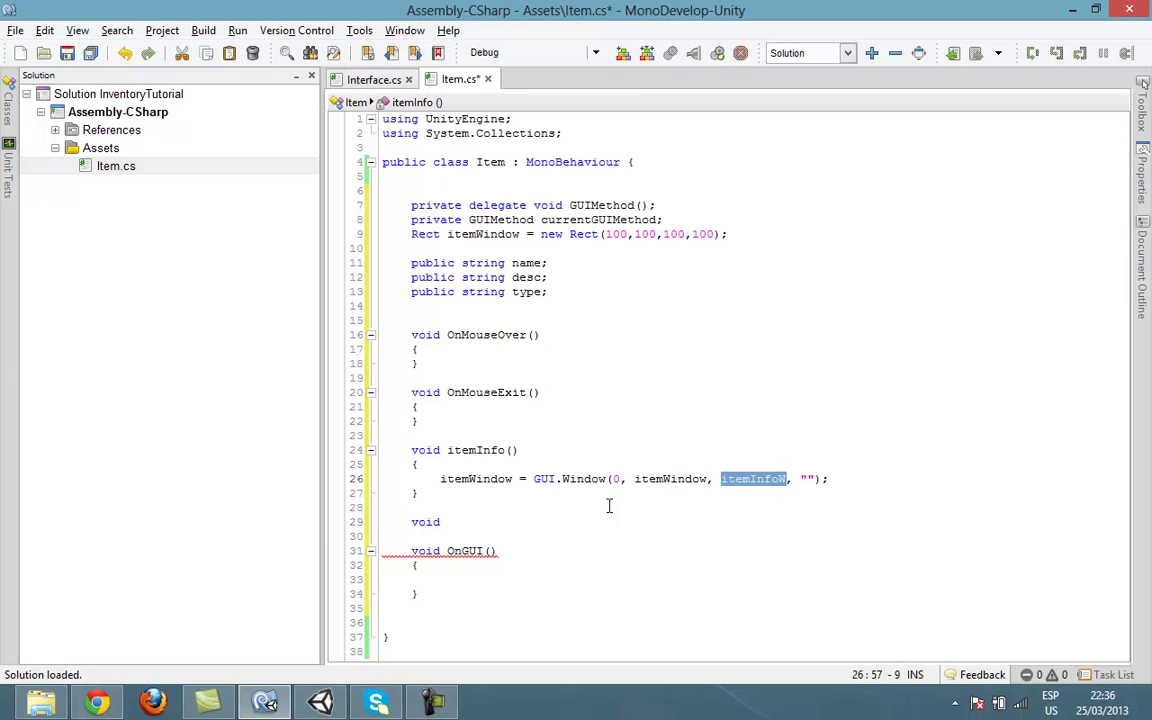
key("ctrl+c")
left_click(450, 521)
key("ctrl+v")
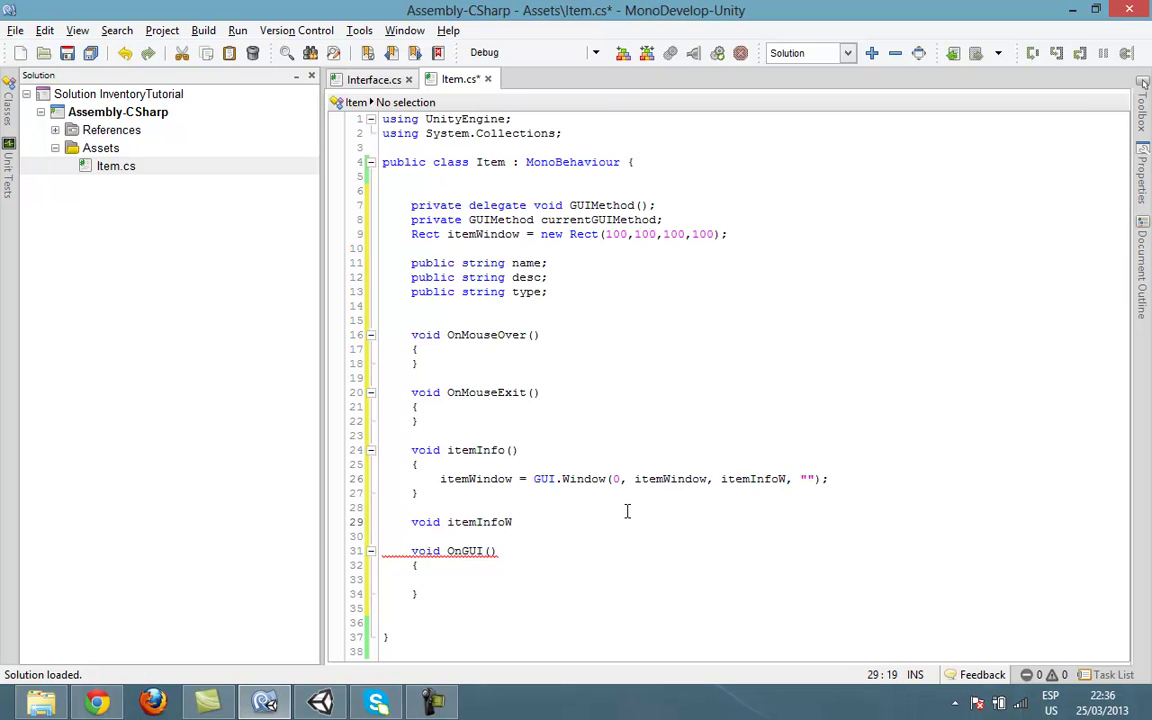
type("(")
type("i")
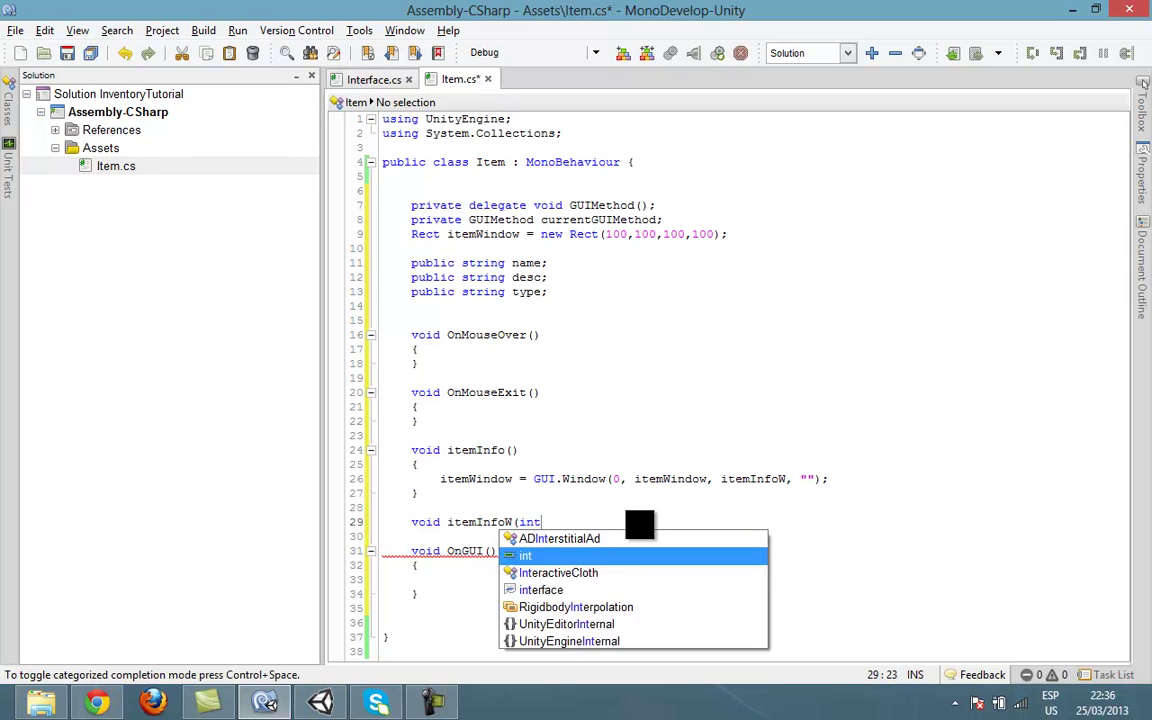
type("nt ")
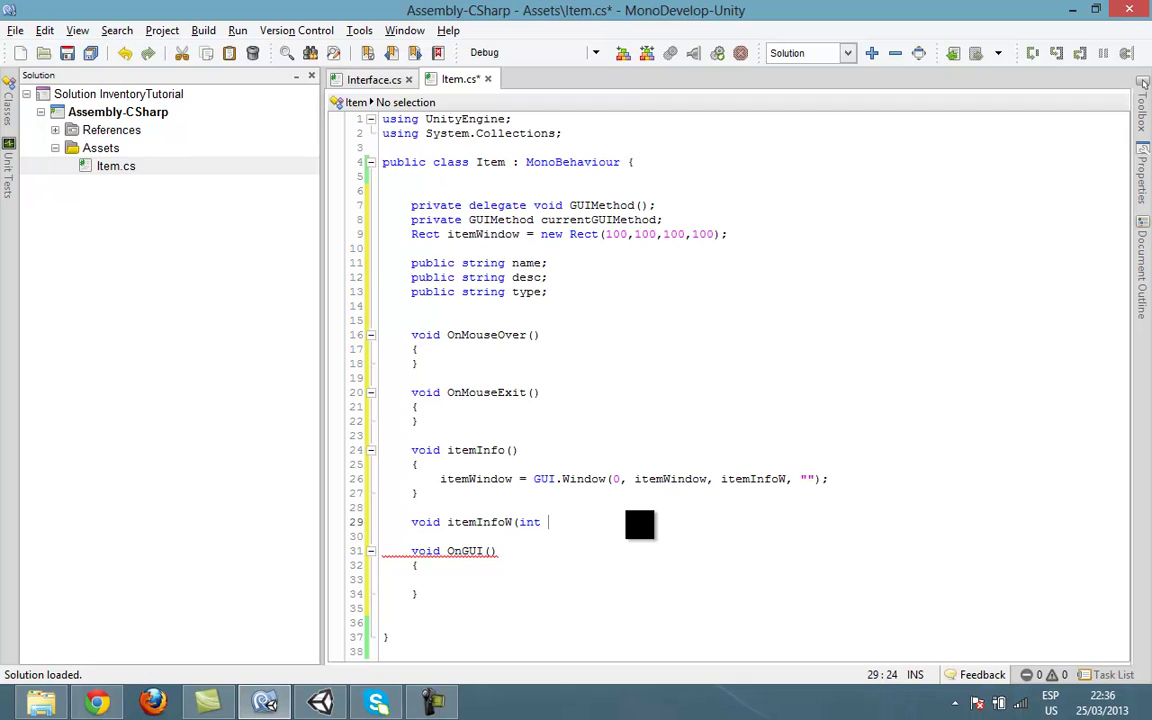
type("Win")
type("dowId")
key("BackSpace")
type("dowID")
type(")")
- Give itemInfoW an empty braced body
scroll(626, 510, "down", 2)
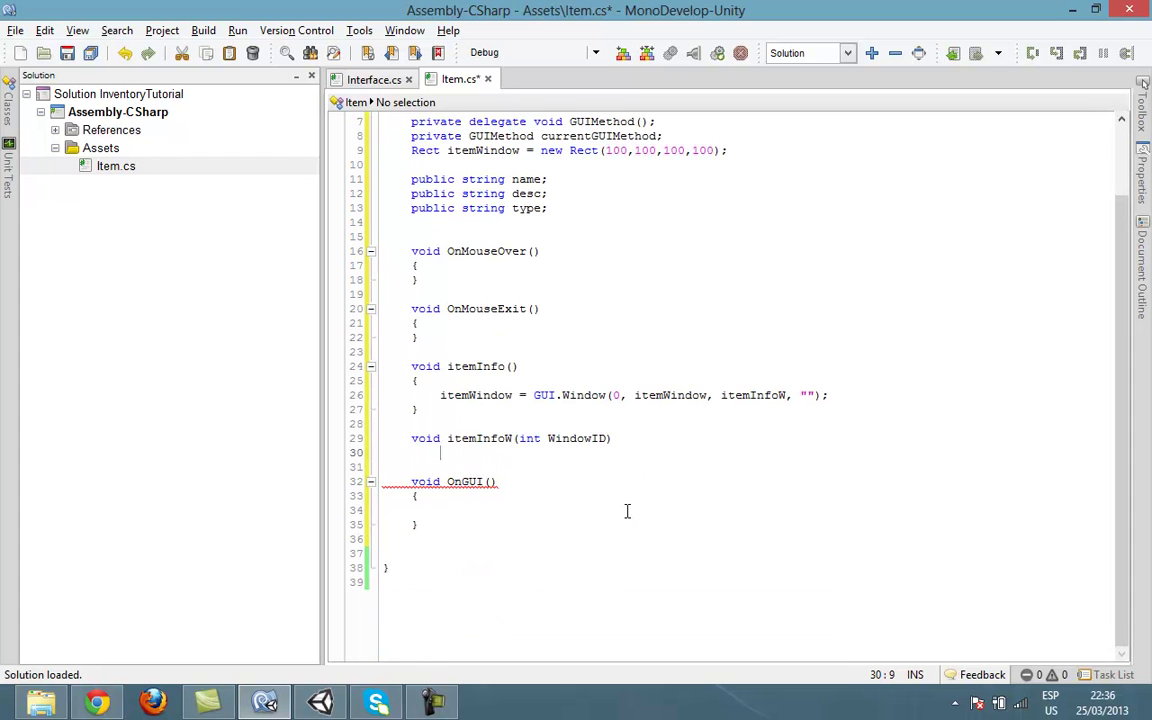
key("Return")
type("{")
key("Return")
key("BackSpace")
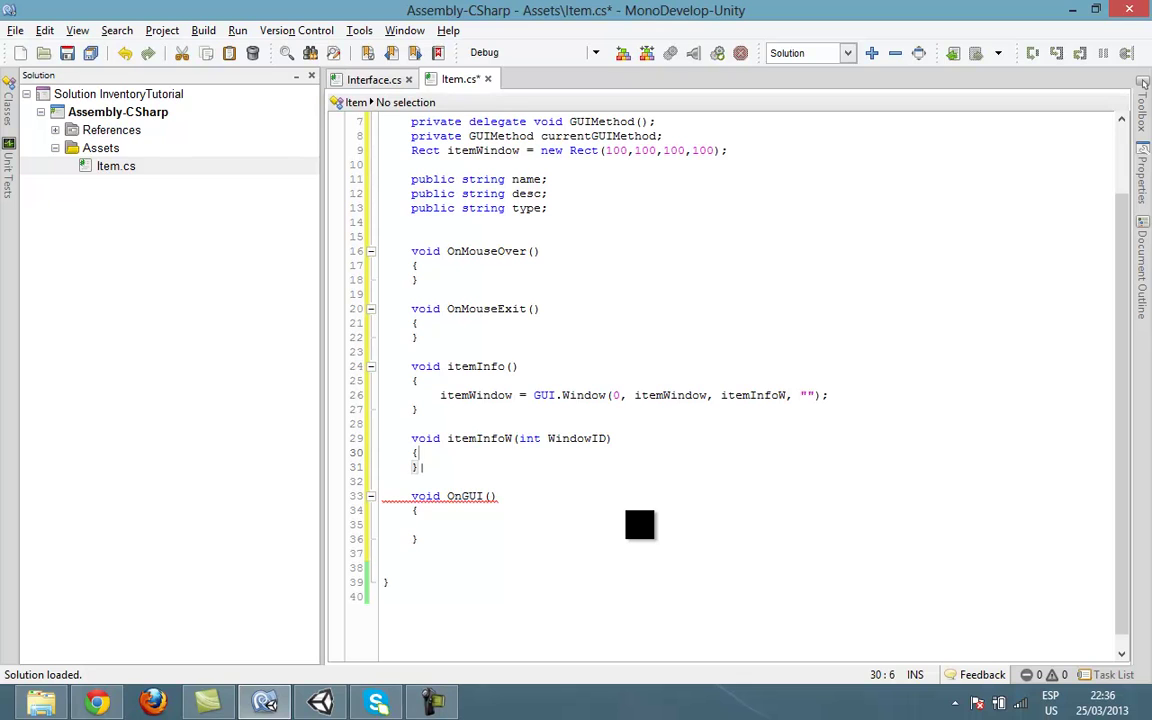
key("Return")
type("}")
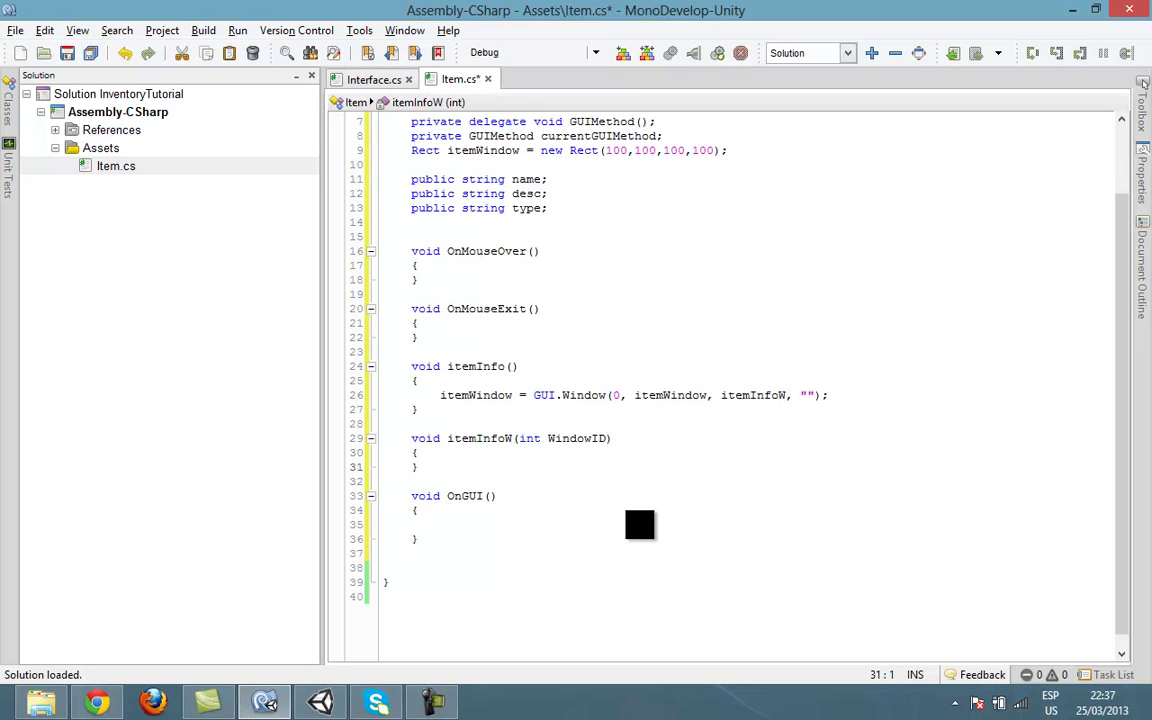
key("Return")
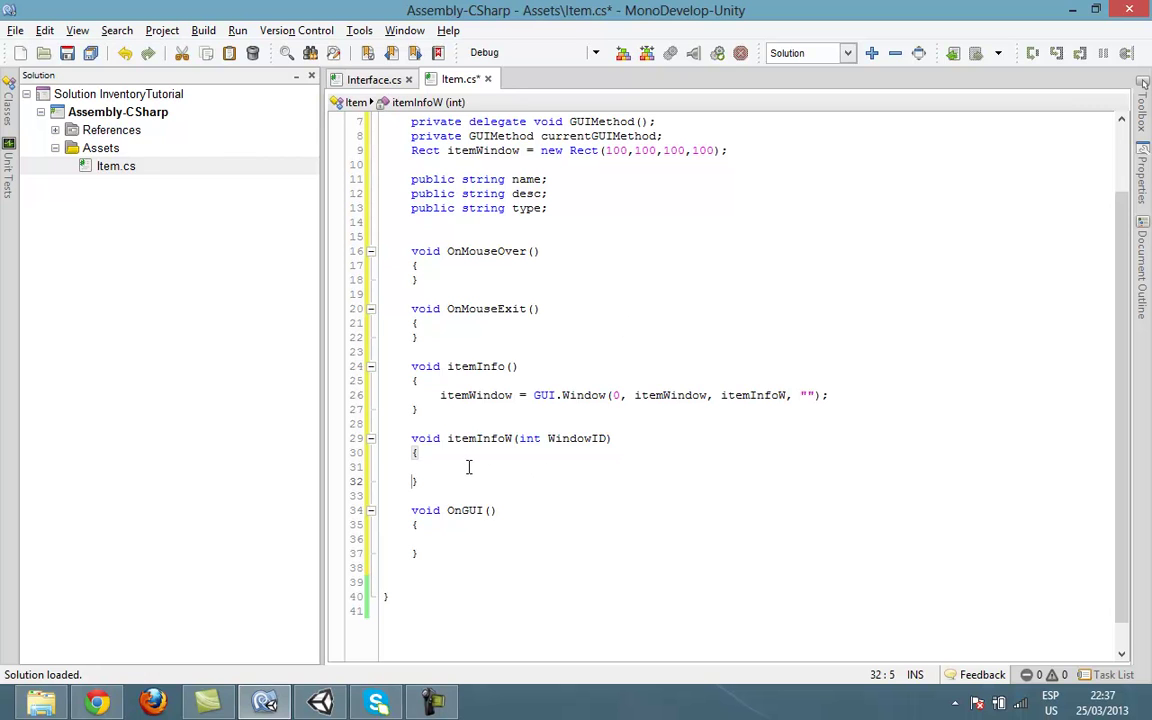
left_click(468, 467)
- Add GUILayout.Label(this.name); inside itemInfoW
type("thi")
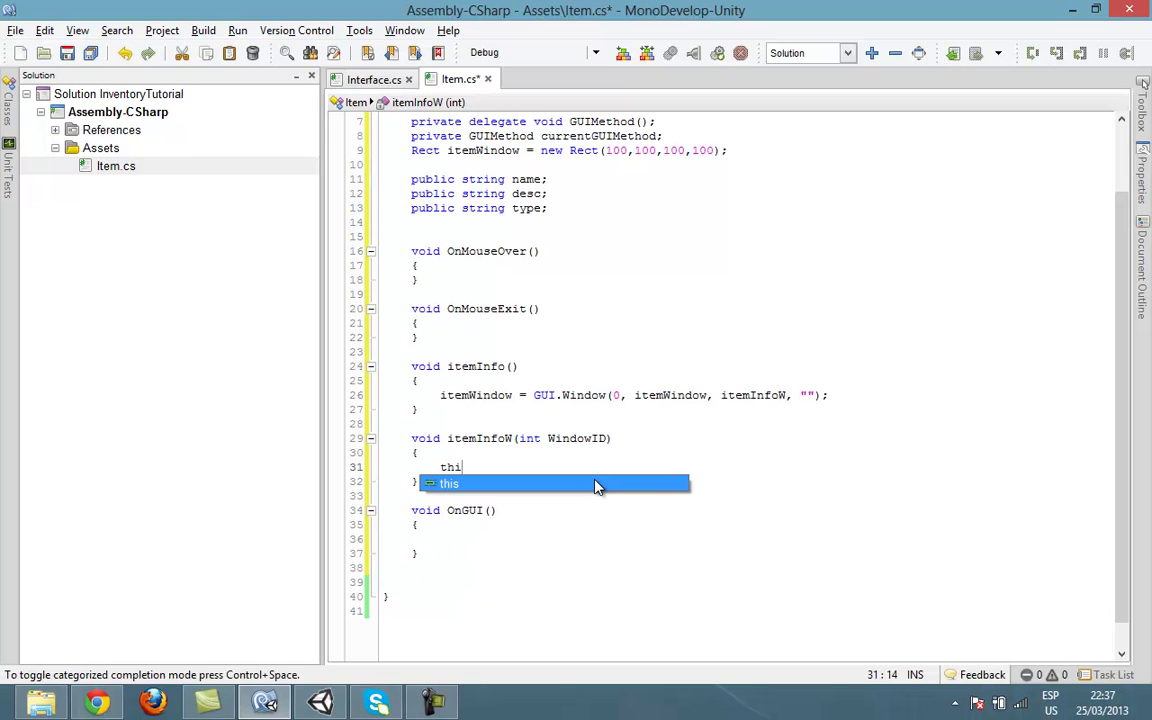
type("s.")
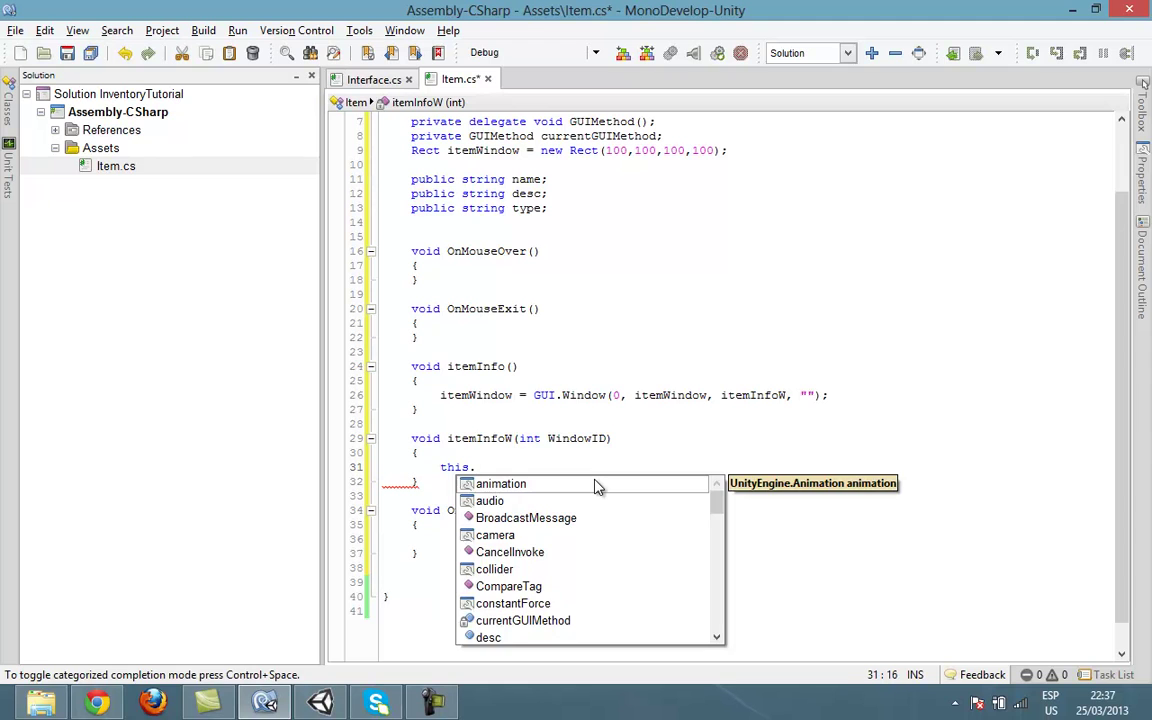
key("BackSpace")
key("BackSpace")
key("BackSpace")
key("BackSpace")
key("BackSpace")
type("GUI.")
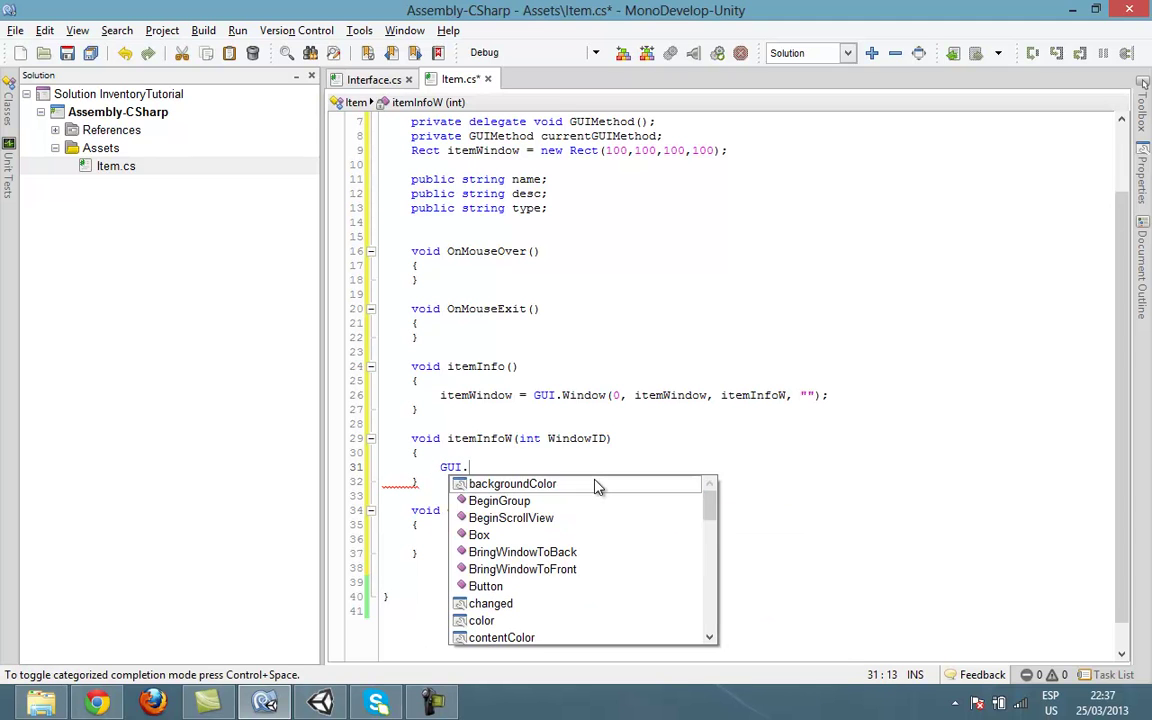
key("BackSpace")
type("L")
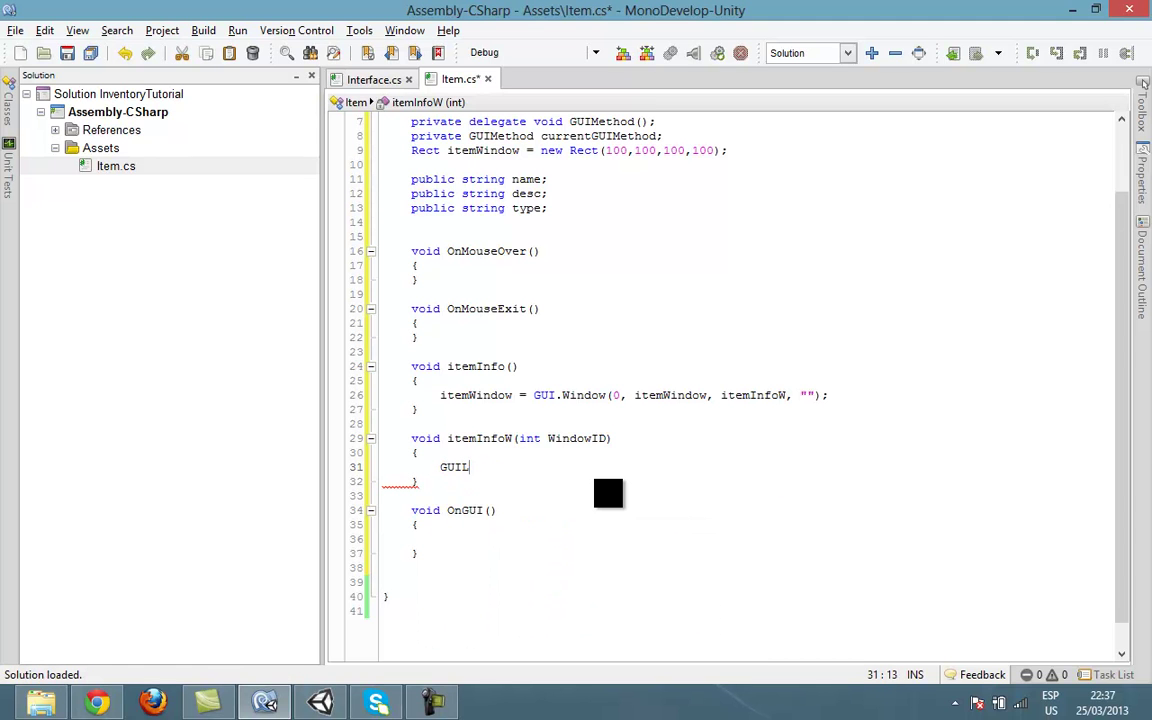
type("Aayout.L")
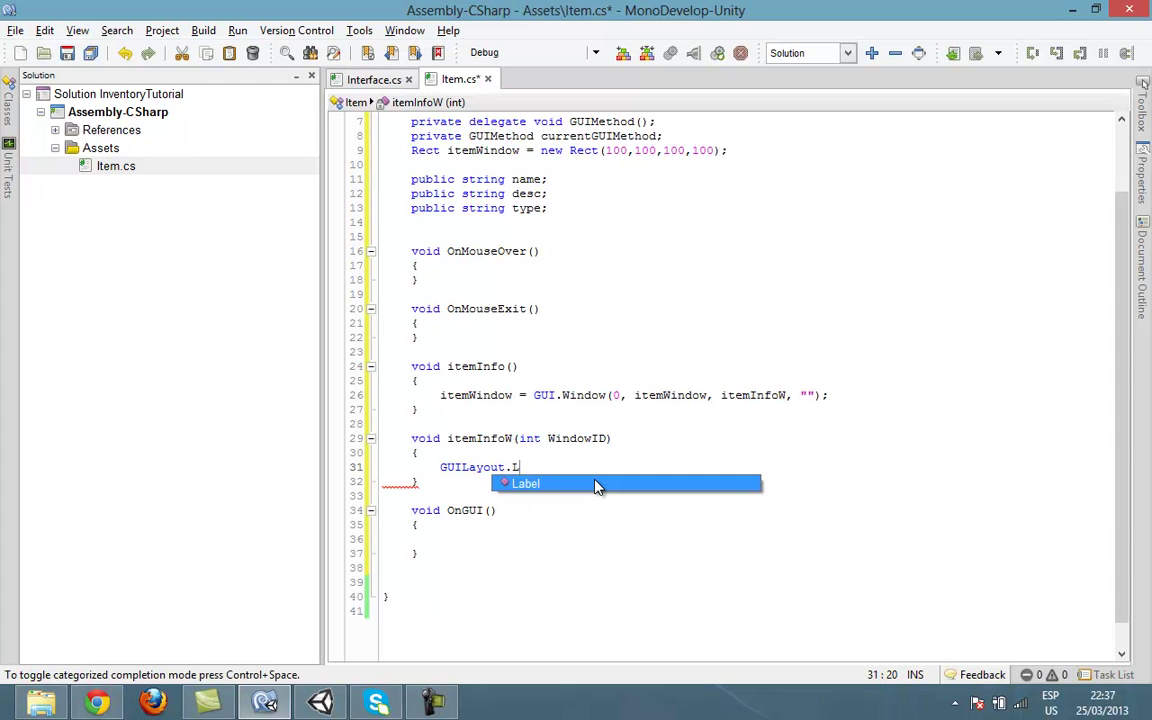
key("Return")
type("(")
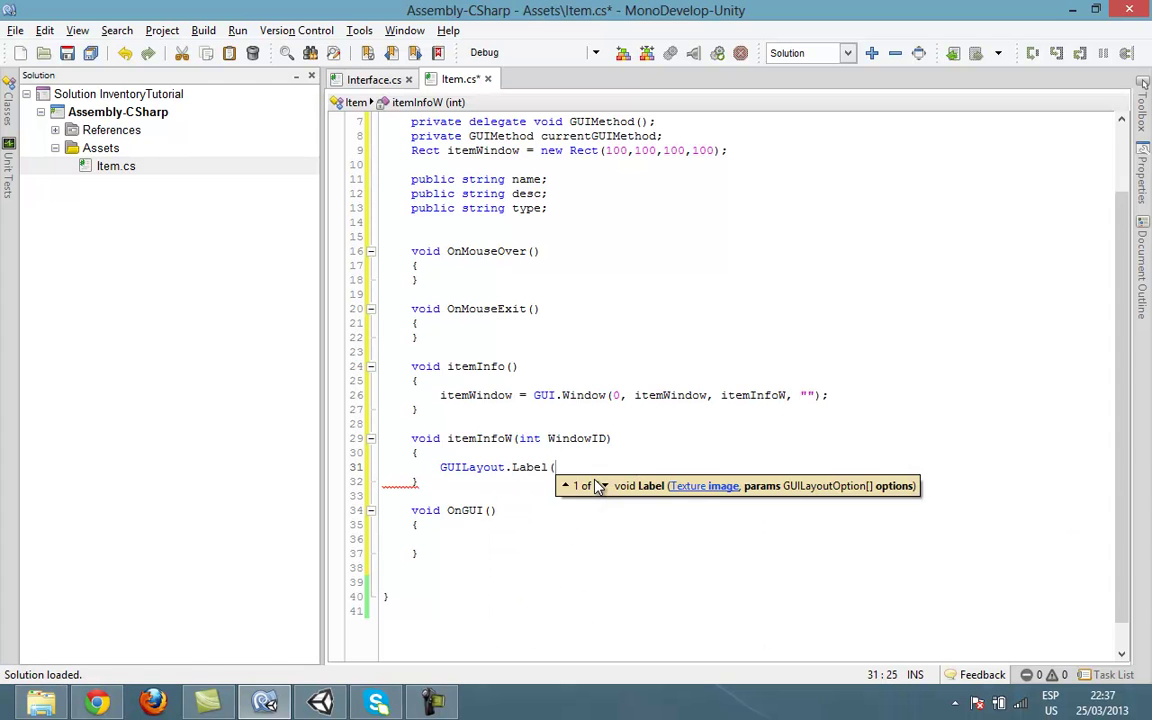
type("this.na")
key("Return")
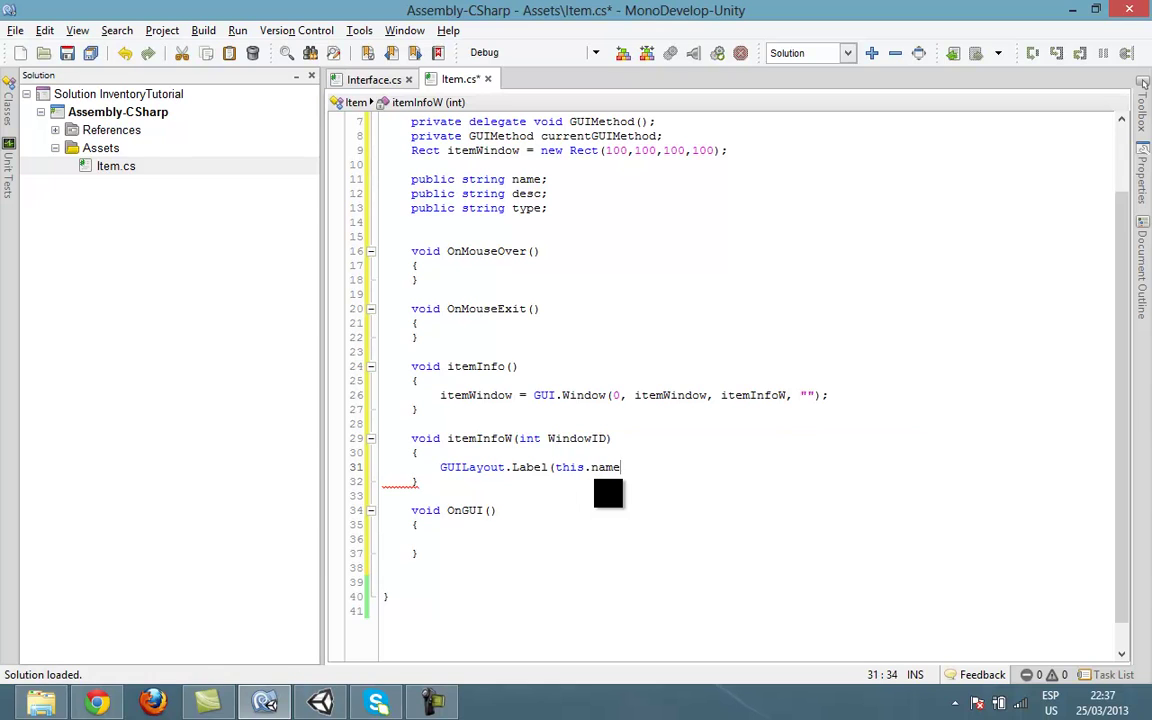
type(");")
key("Return")
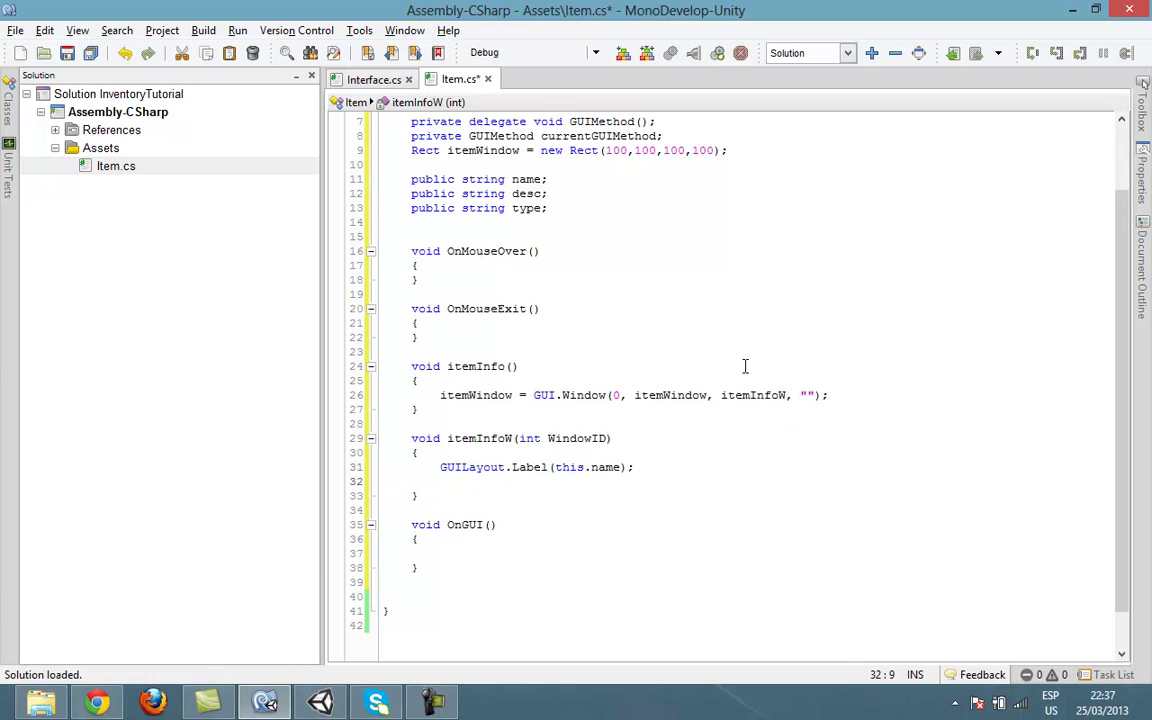
- Duplicate the label line twice and change the copies to this.desc and this.type
left_click_drag(633, 467, 441, 467)
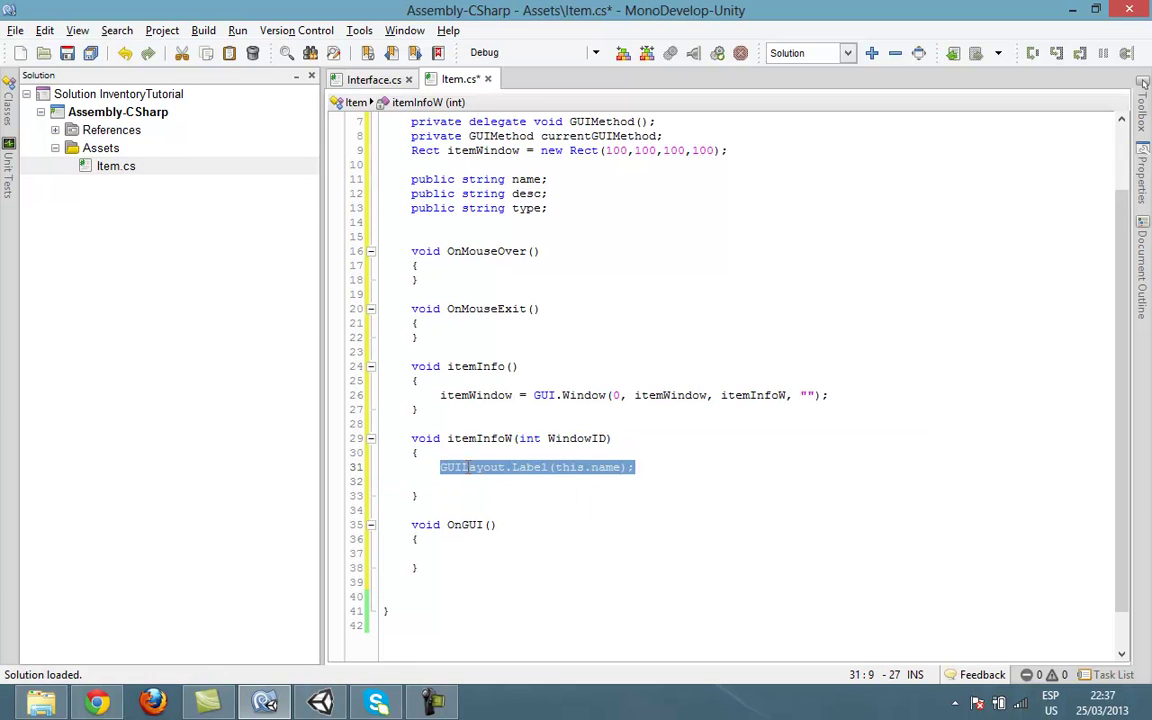
key("ctrl+c")
key("Down")
key("ctrl+v")
key("Return")
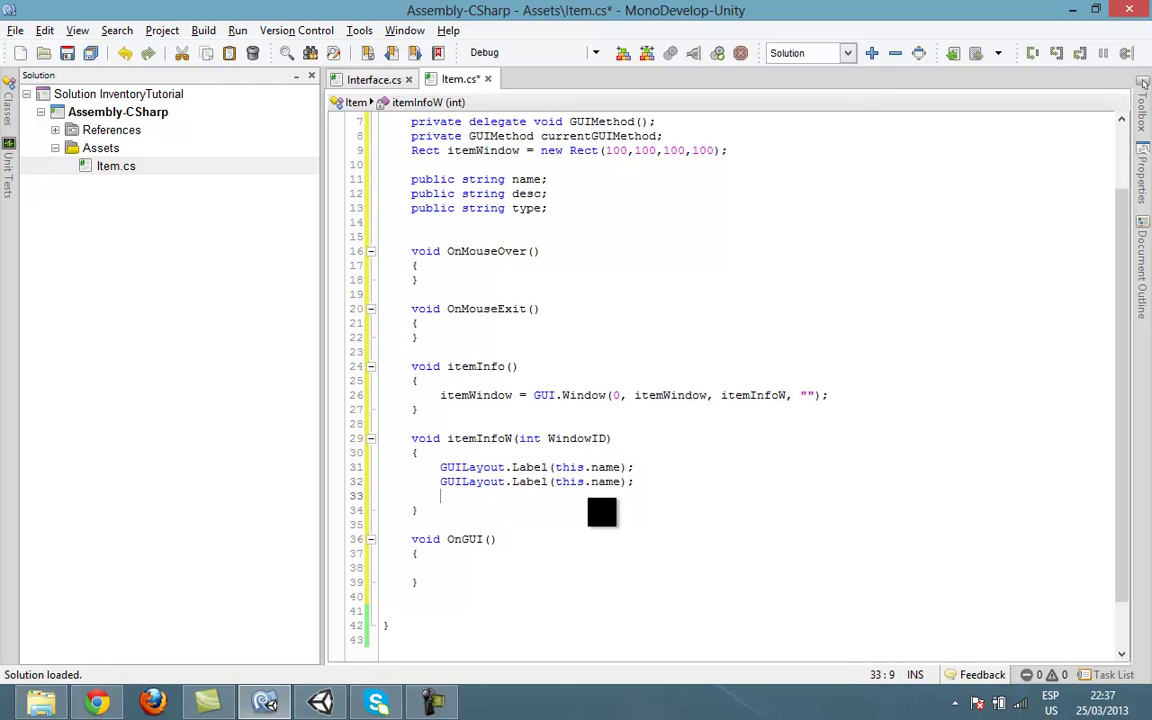
key("ctrl+v")
left_click(604, 481)
double_click(604, 481)
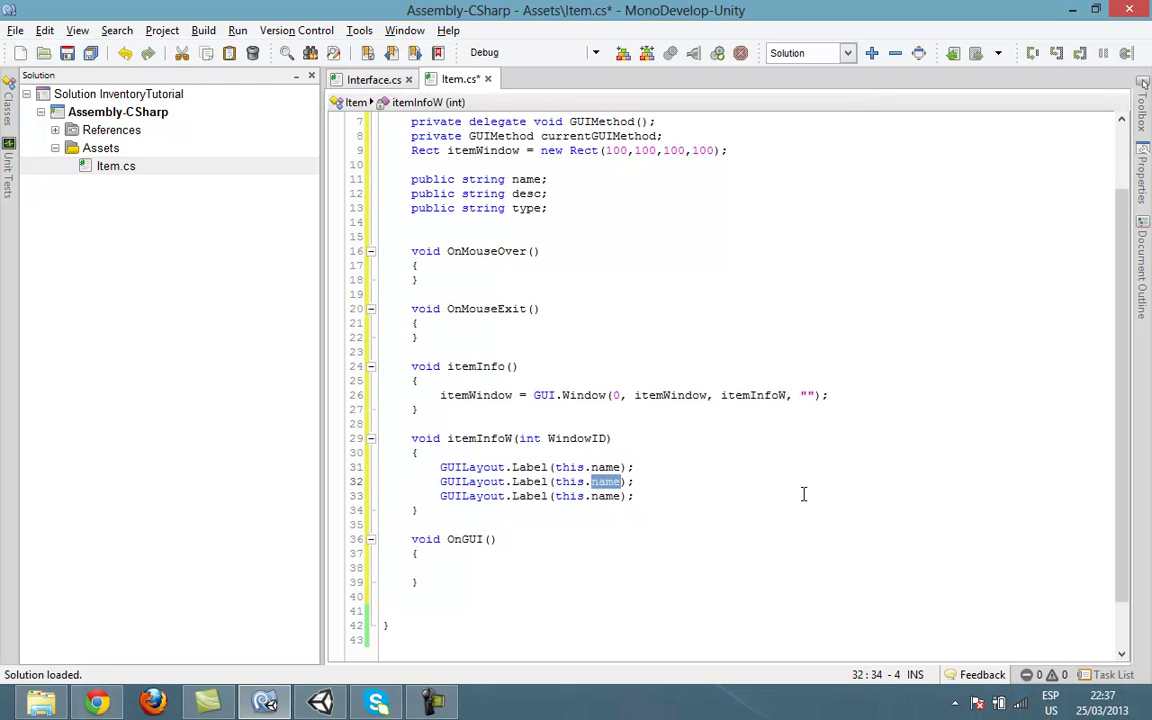
type("desc")
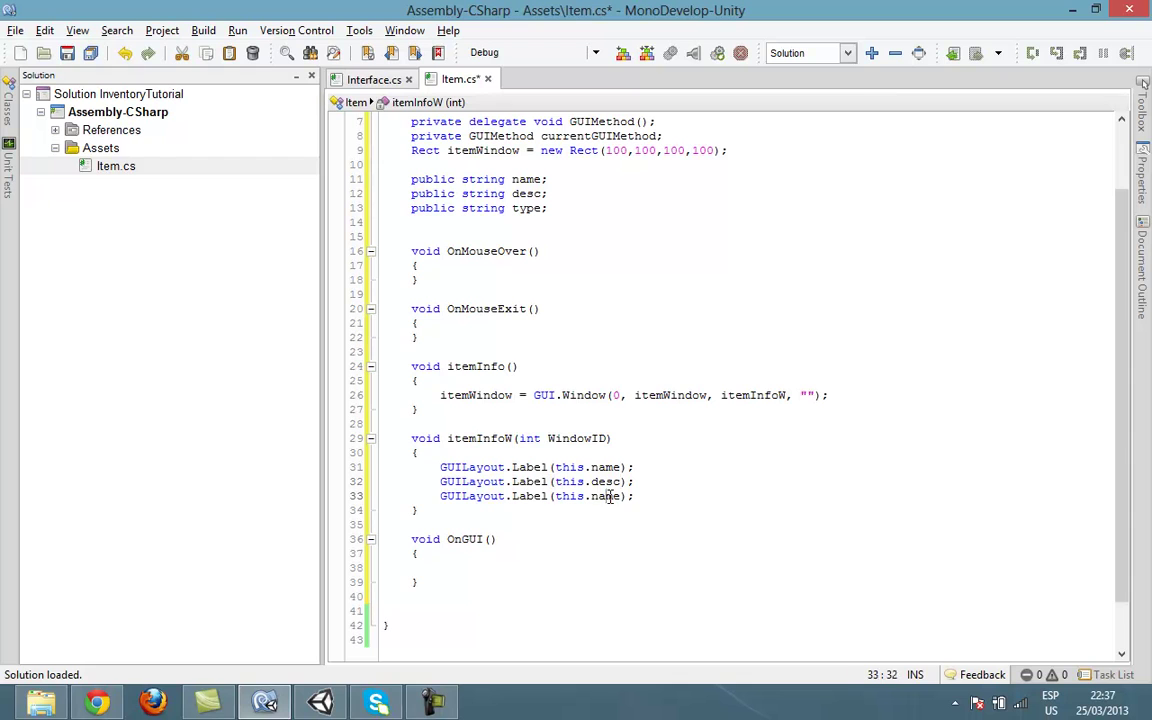
double_click(605, 496)
type("tryp")
key("BackSpace")
key("BackSpace")
key("BackSpace")
type("ype")
- Save Item.cs with Ctrl+S and highlight the itemInfoW method
left_click(432, 511)
key("ctrl+s")
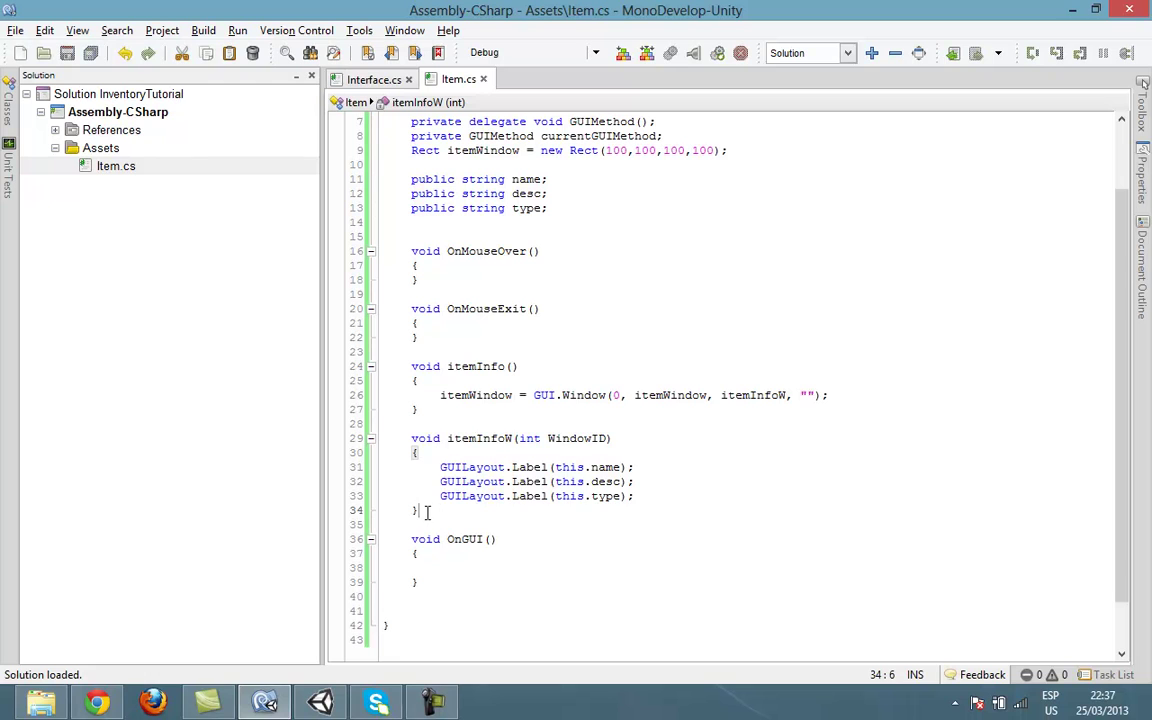
left_click(394, 449, "shift")
left_click_drag(394, 449, 390, 437)
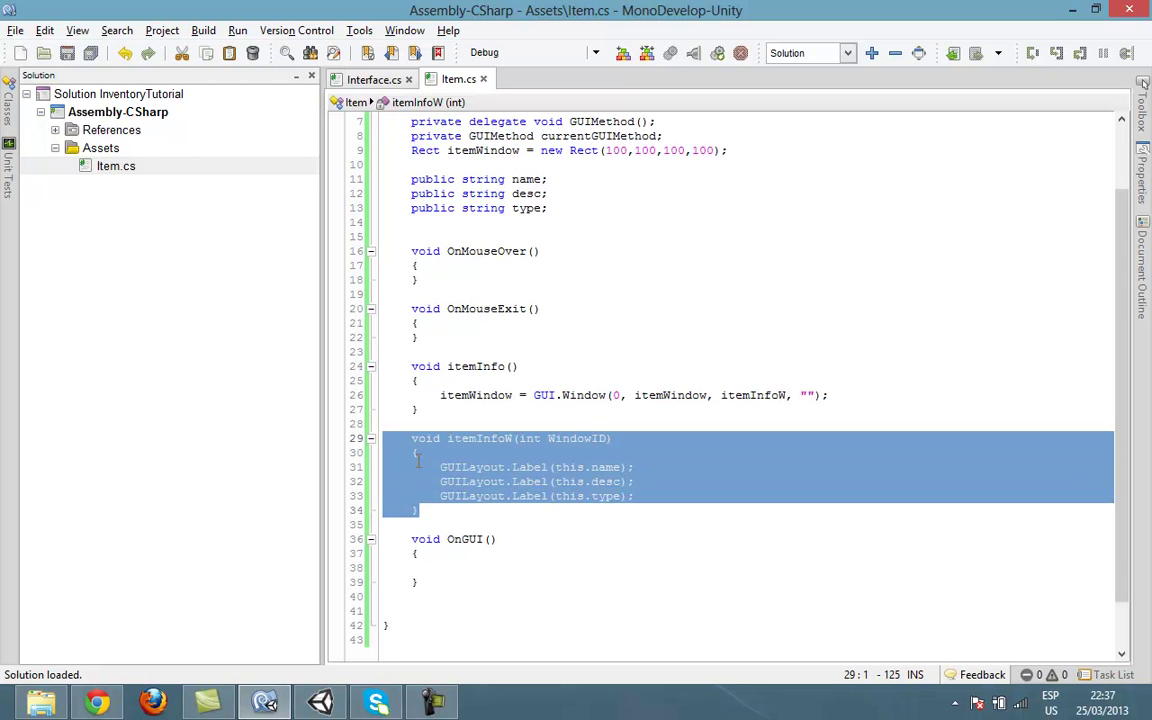
- Make OnGUI call this.currentGUIMethod(); and save Item.cs
left_click(440, 514)
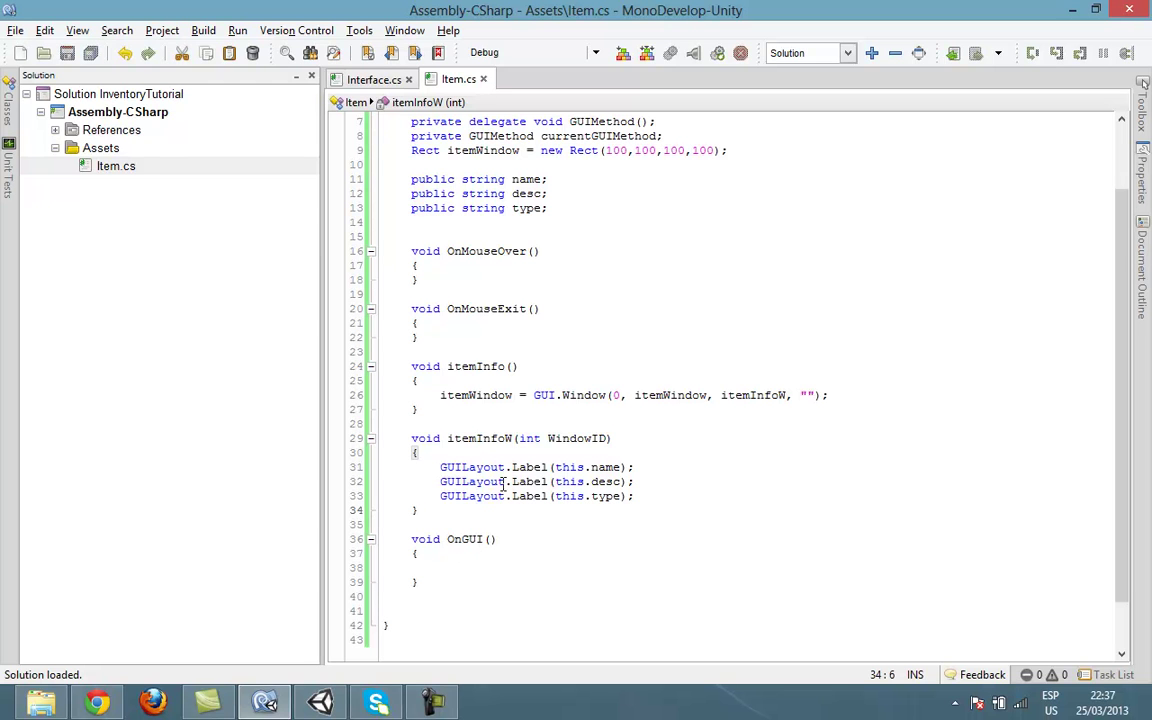
scroll(684, 488, "up", 2)
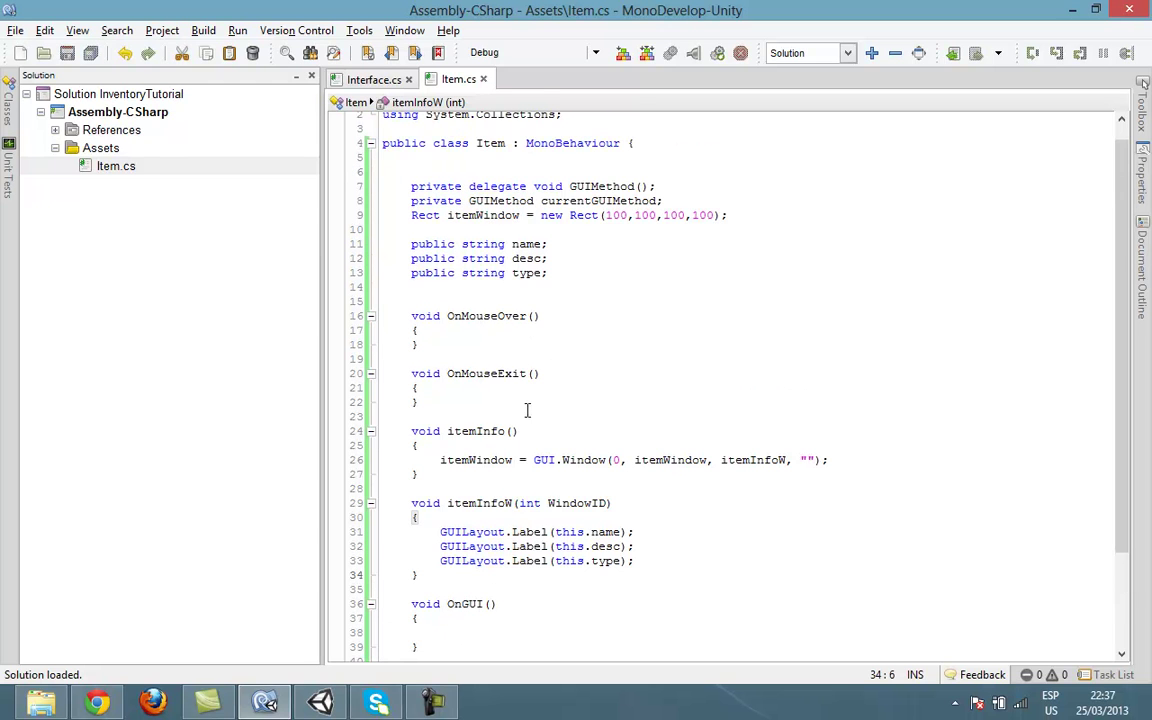
scroll(527, 406, "down", 3)
left_click(453, 511)
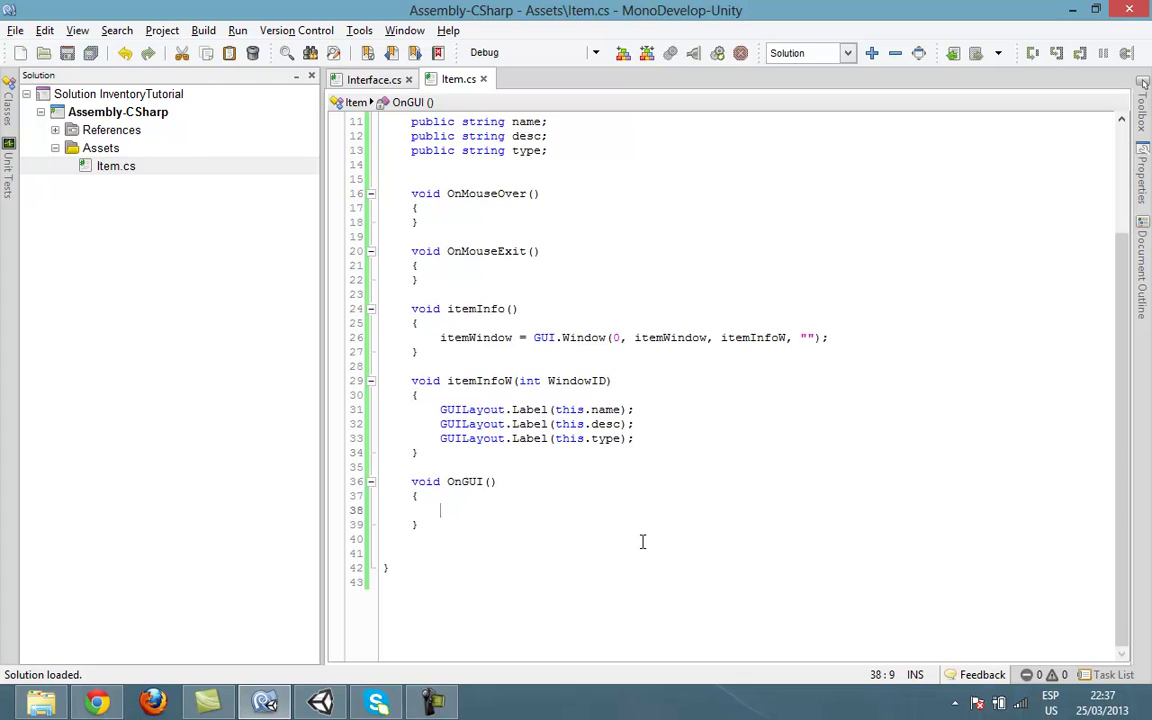
type("this.")
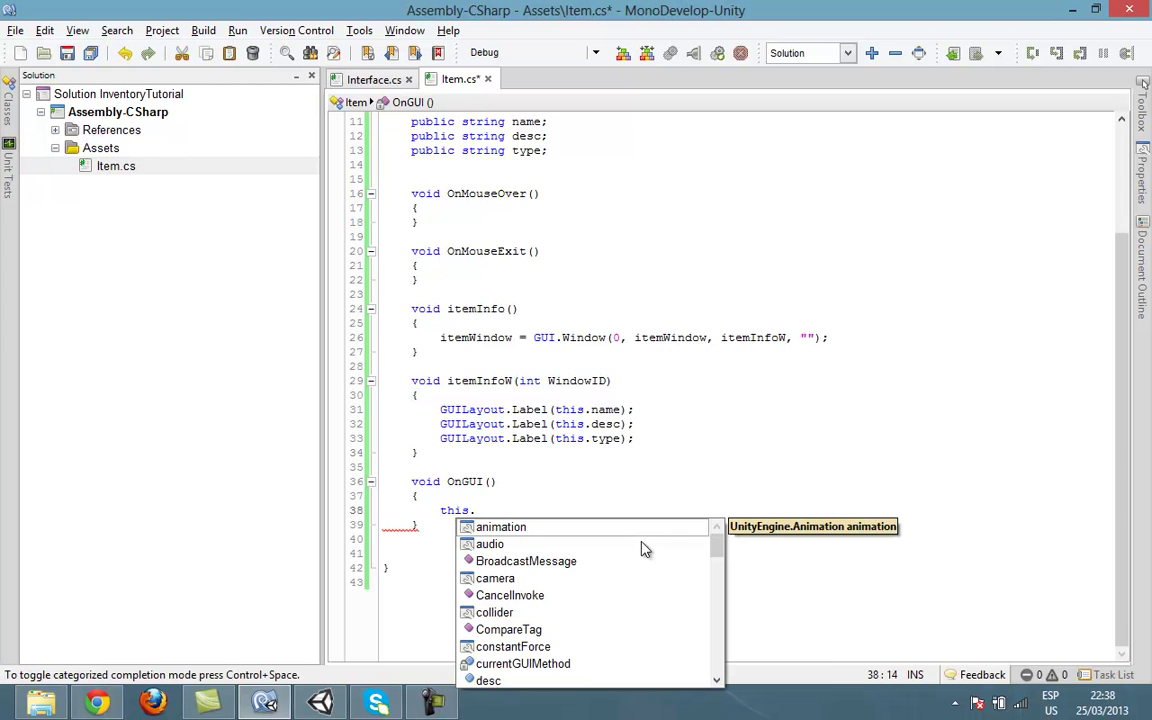
type("curre")
key("Return")
type("(")
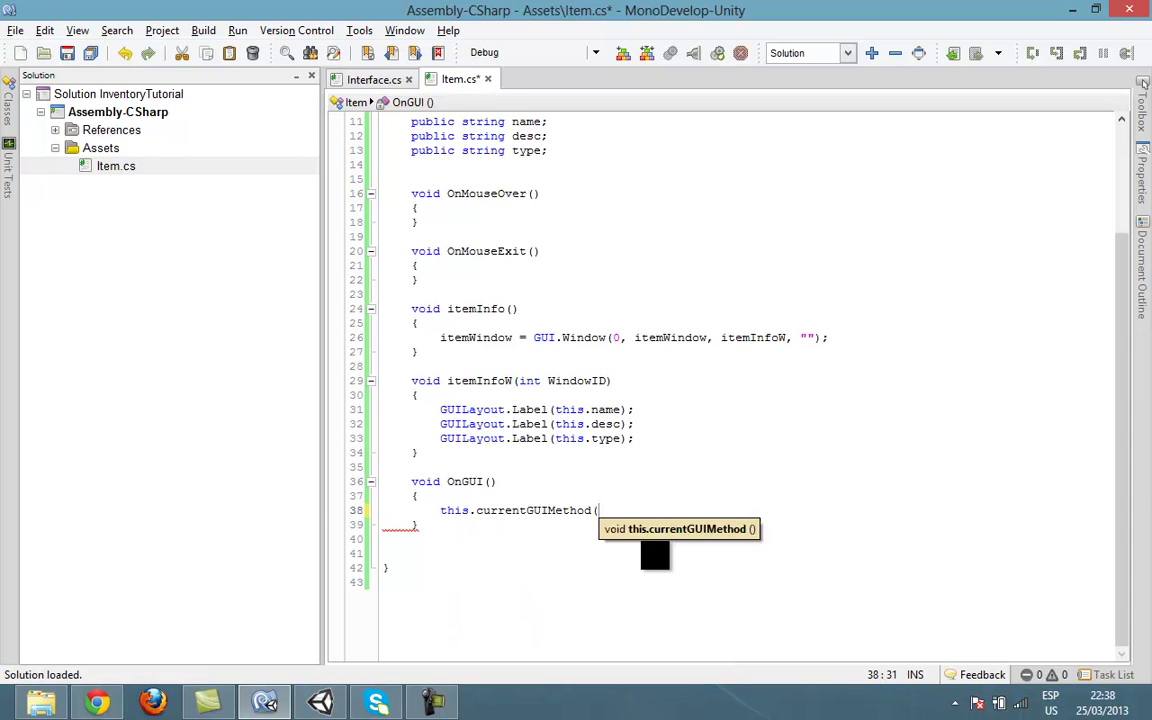
type(");")
key("ctrl+s")
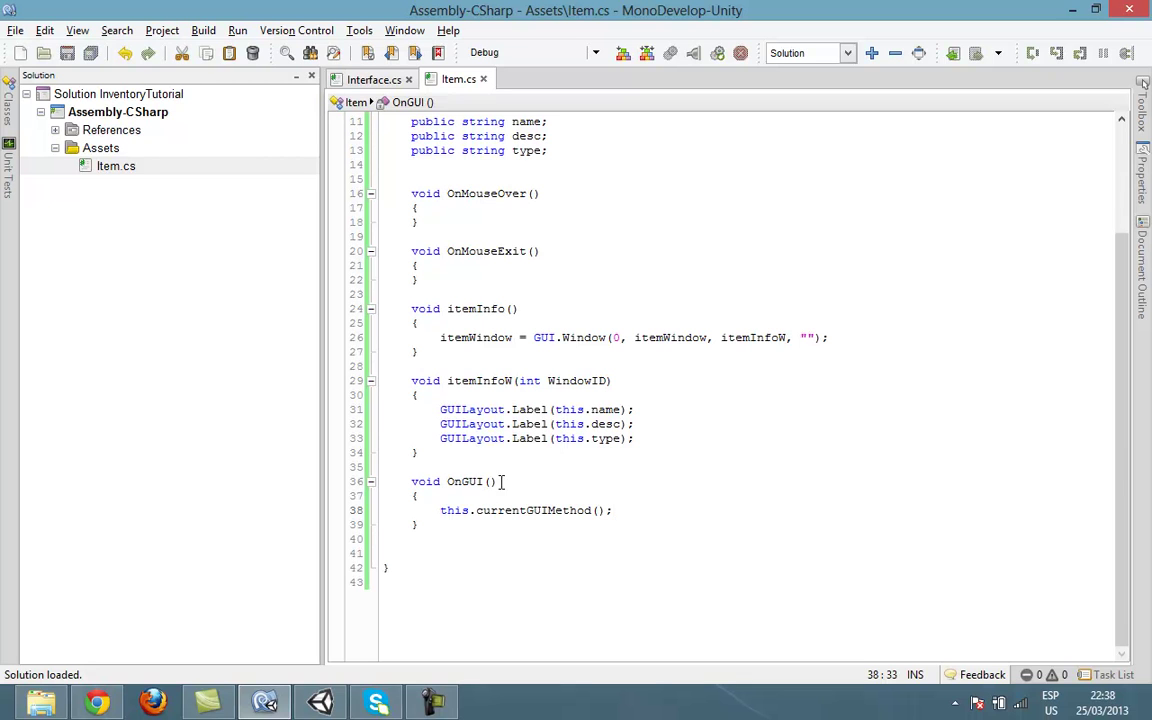
- Add a blank line inside the OnMouseOver body
scroll(540, 540, "up", 2)
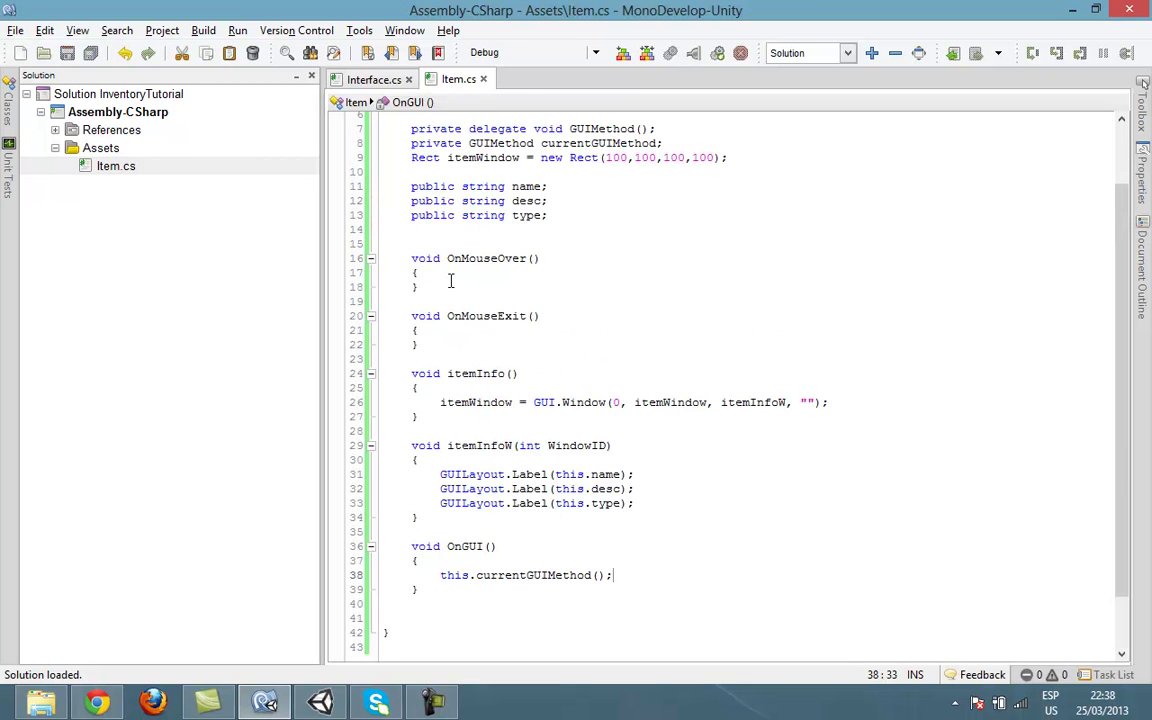
left_click(450, 281)
key("Return")
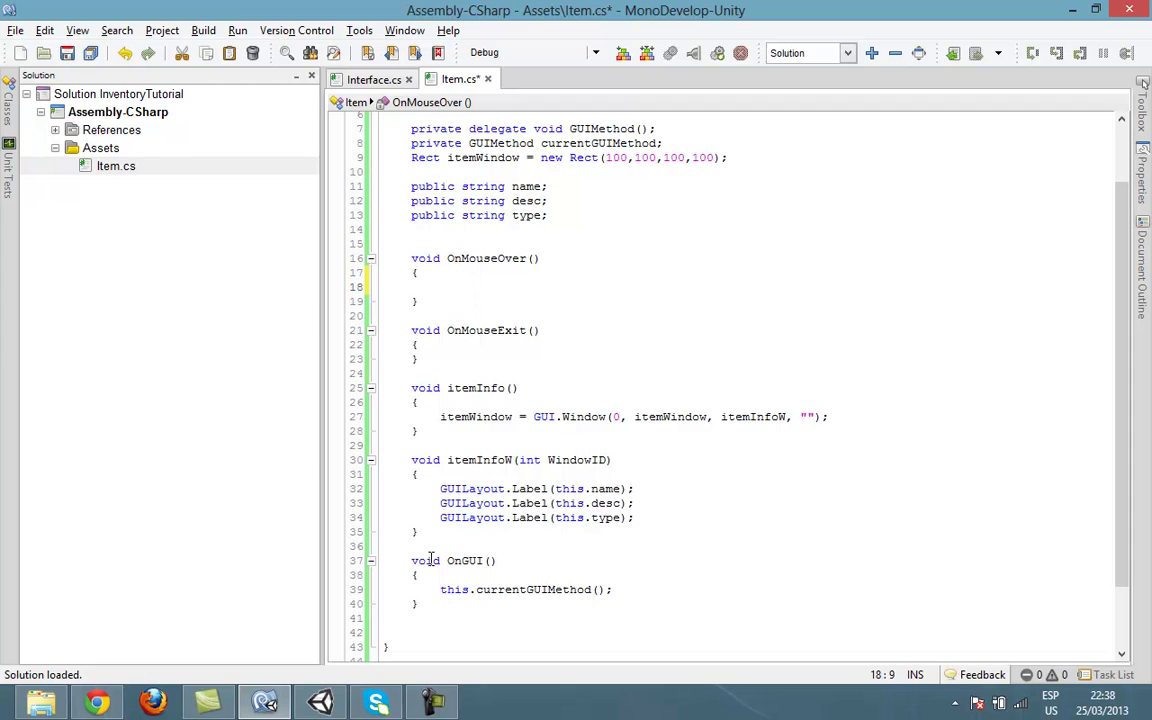
- Write this.currentGUIMethod = itemInfo; in OnMouseOver
mouse_move(454, 460)
left_mouse_down()
mouse_move(668, 491)
mouse_move(672, 533)
left_mouse_up()
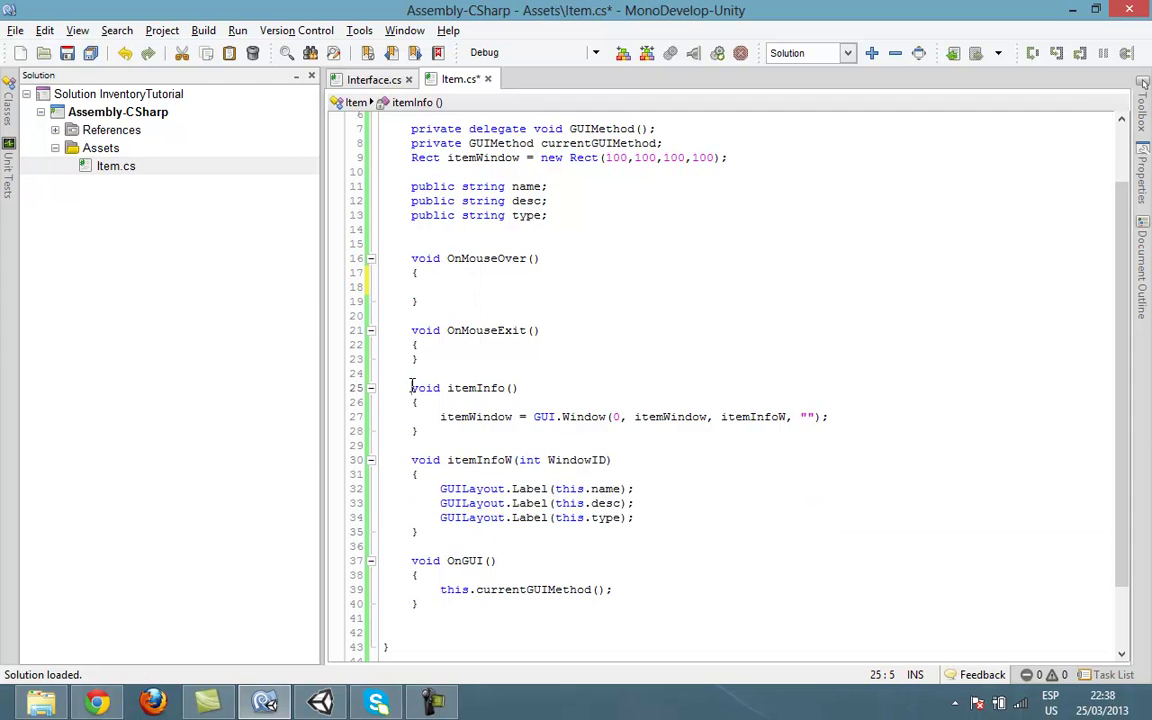
left_click_drag(411, 388, 519, 388)
left_click(439, 417)
left_click(446, 388)
left_click(463, 287)
type("this.cur")
key("Return")
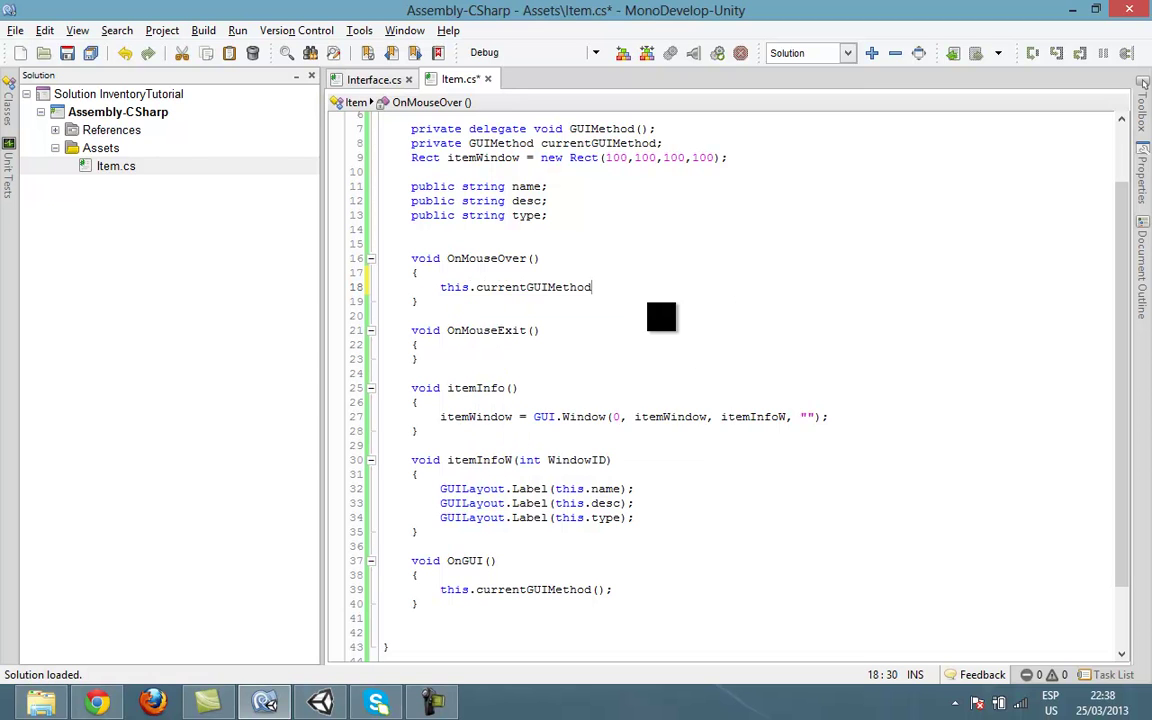
type(" = ")
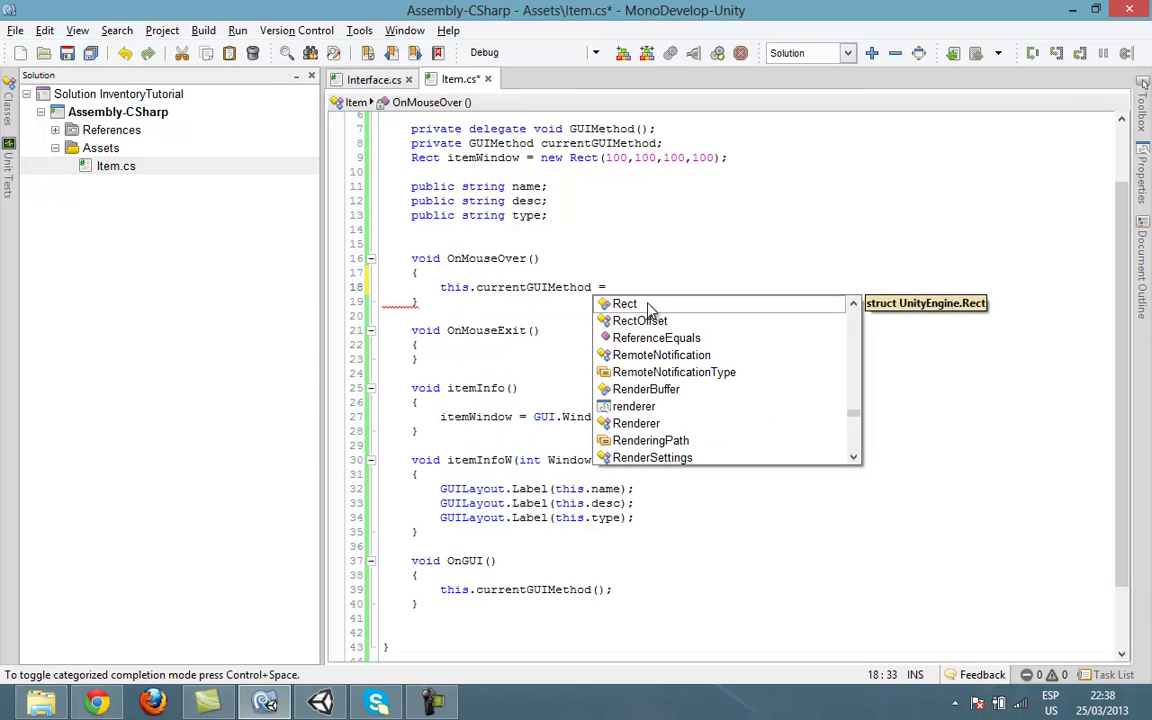
type("item")
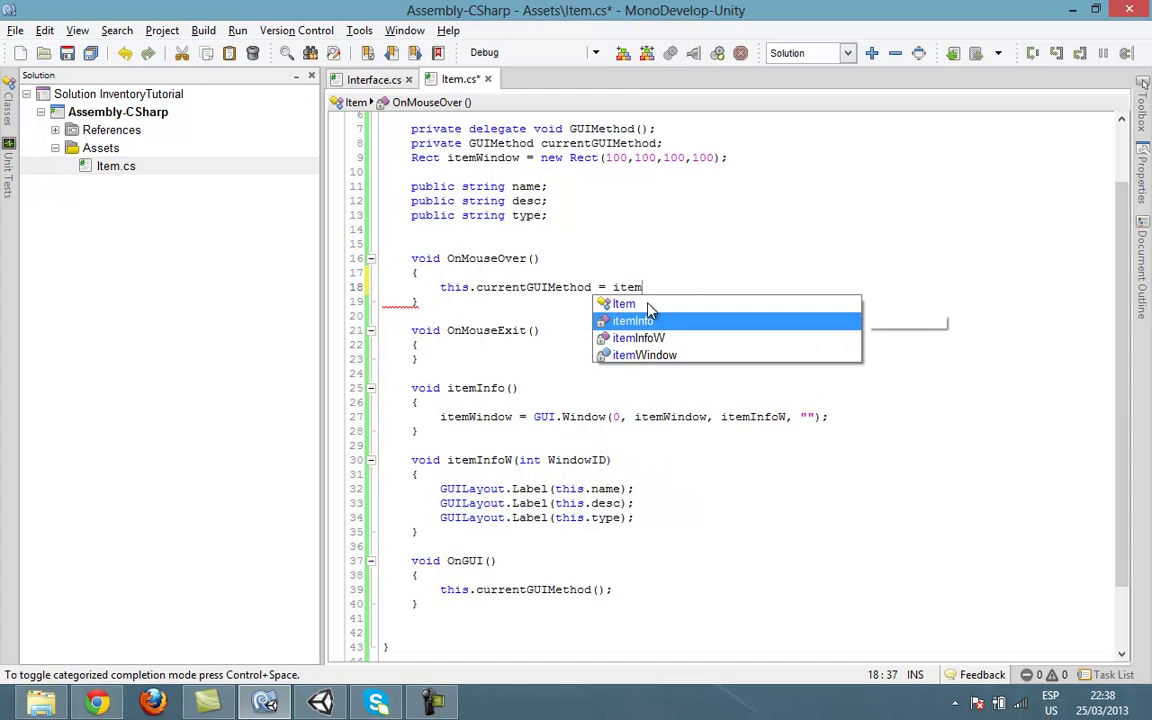
key("Return")
type(";")
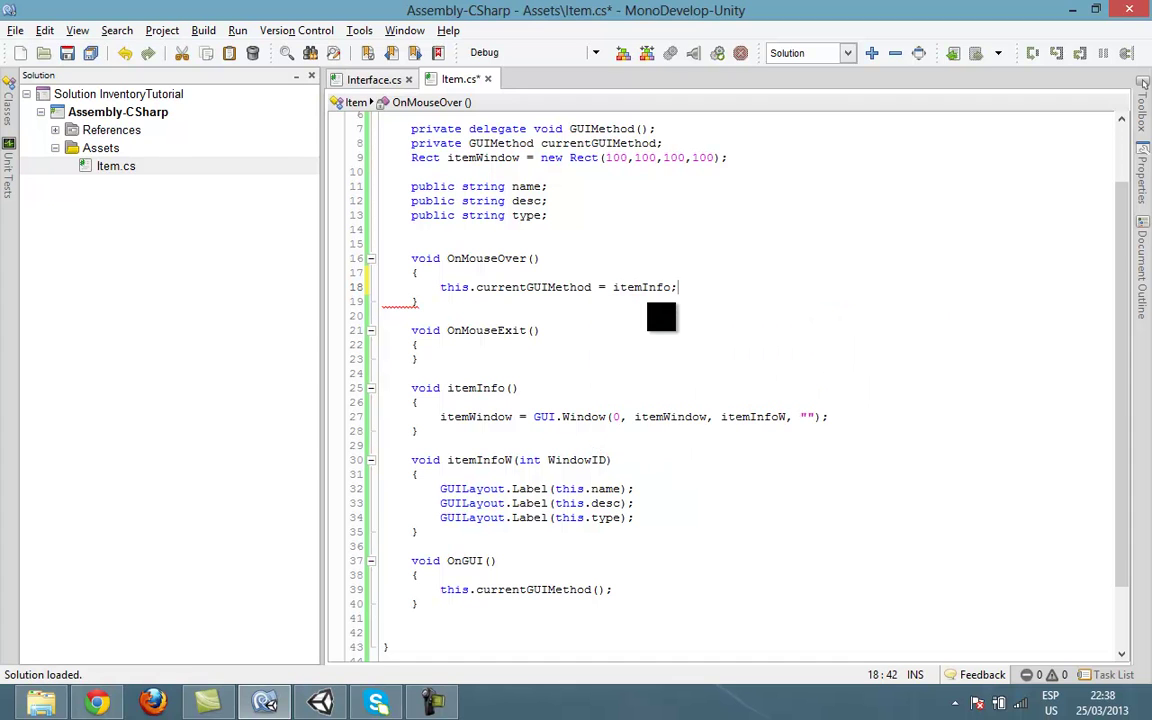
- Copy the assignment into OnMouseExit with null instead of itemInfo, and save Item.cs
mouse_move(678, 287)
left_mouse_down()
mouse_move(396, 282)
mouse_move(441, 281)
left_mouse_up()
key("ctrl+c")
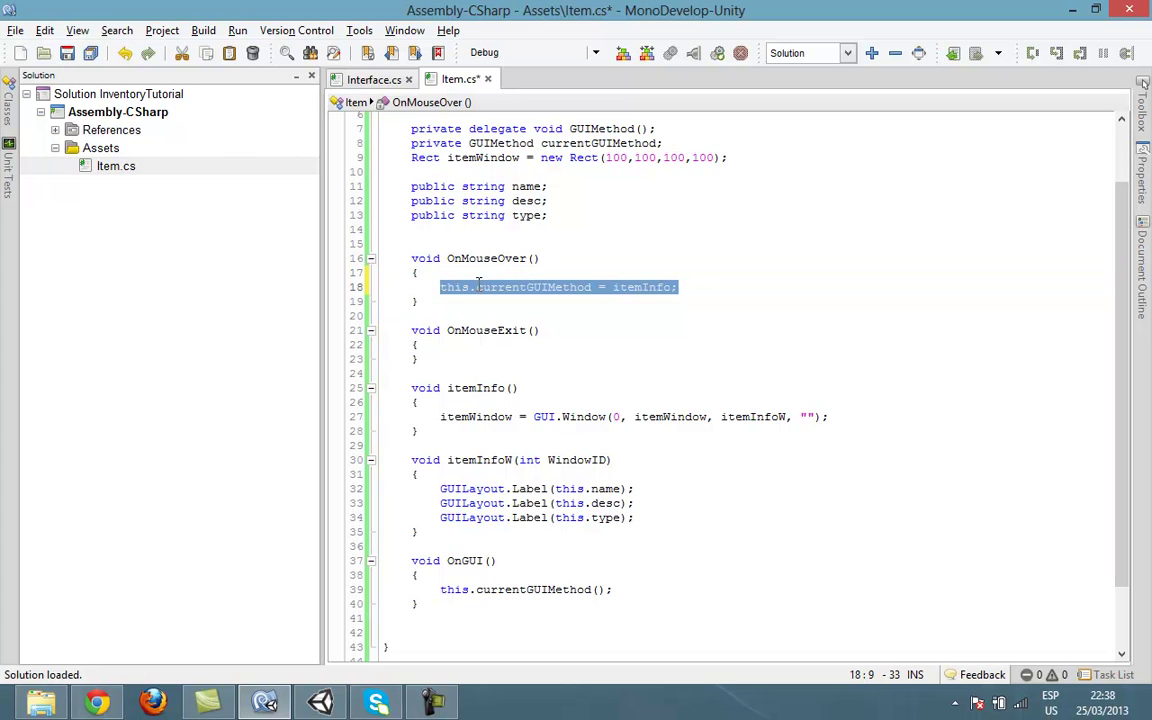
left_click(779, 345)
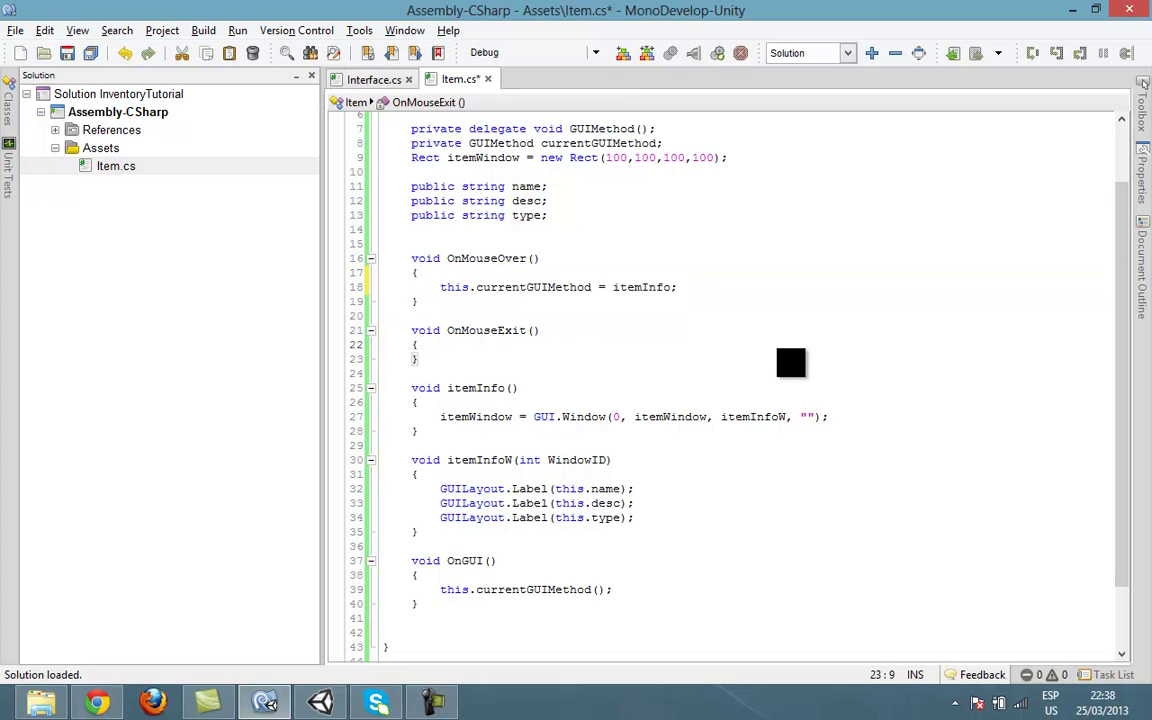
key("Return")
key("ctrl+v")
double_click(640, 359)
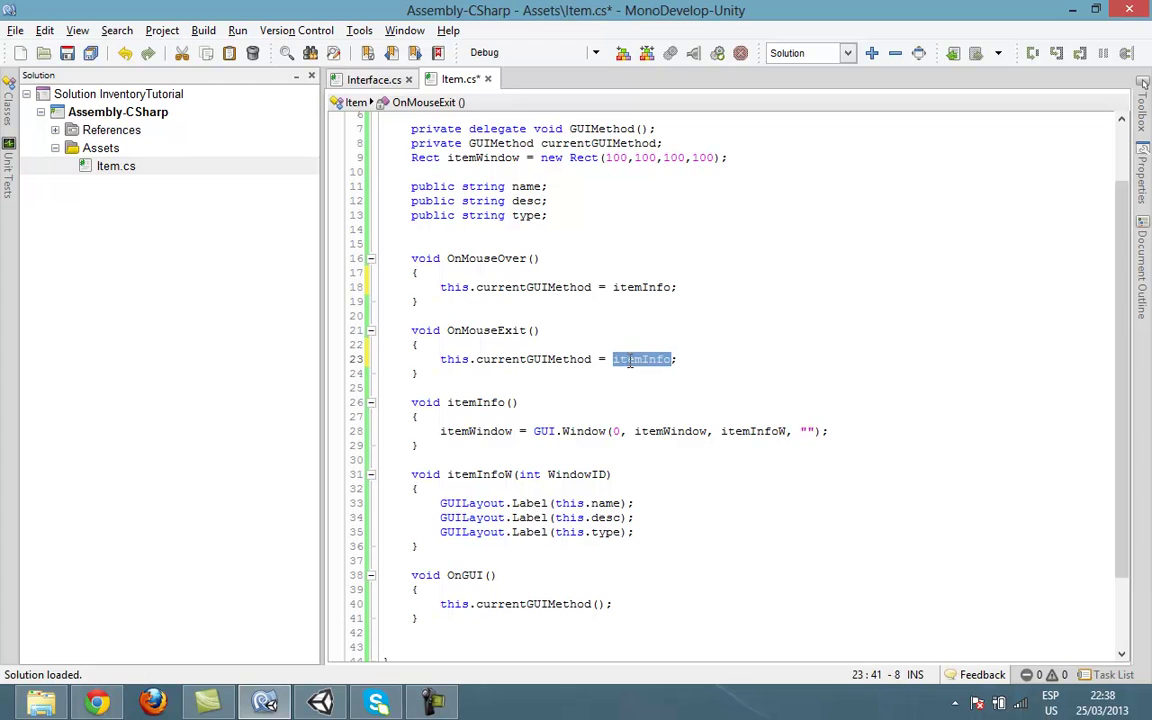
type("nul")
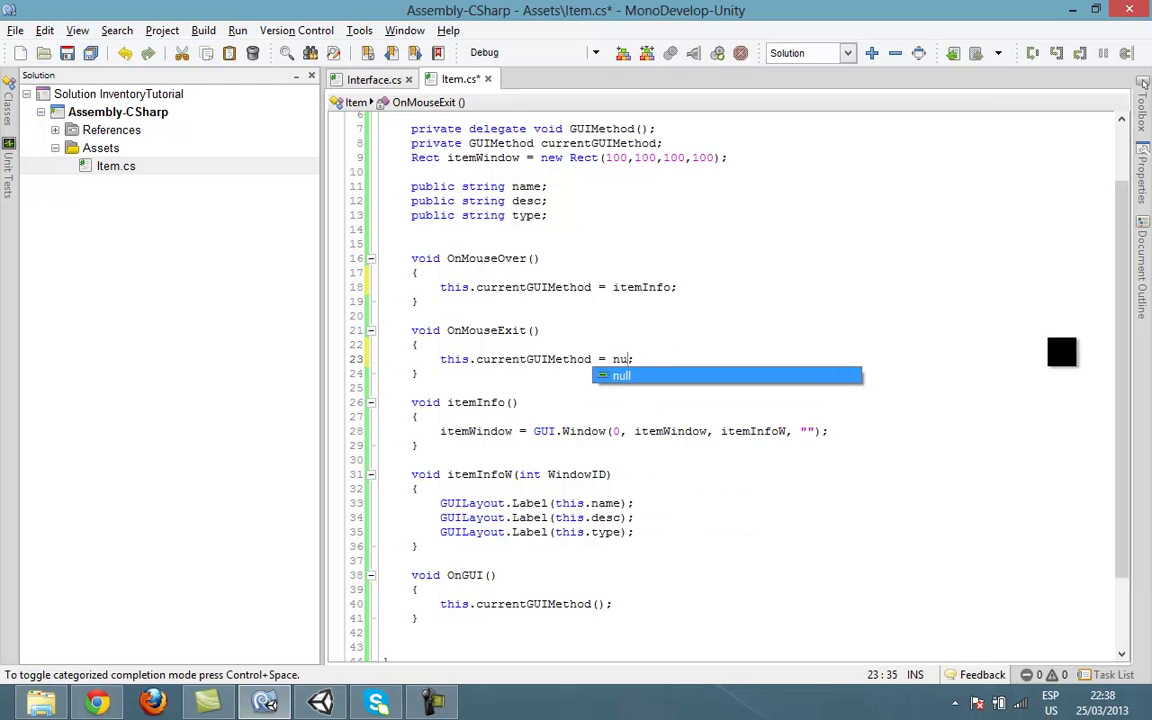
type("l")
scroll(771, 483, "down", 2)
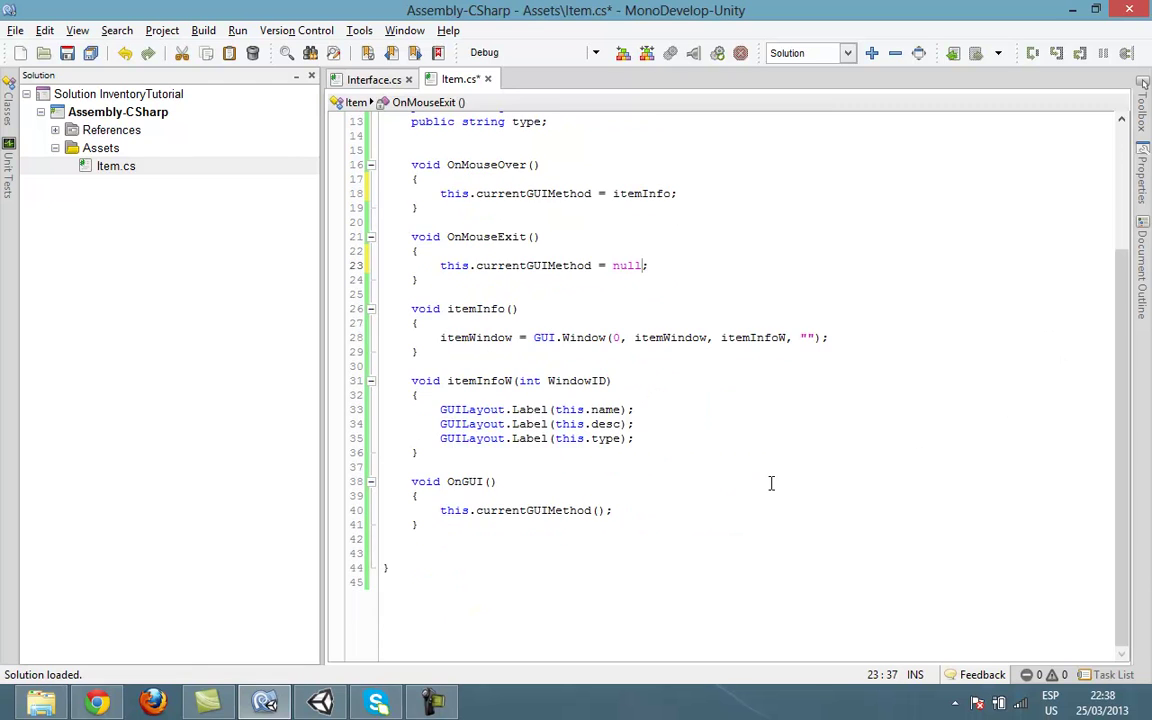
scroll(771, 483, "up", 4)
key("ctrl+s")
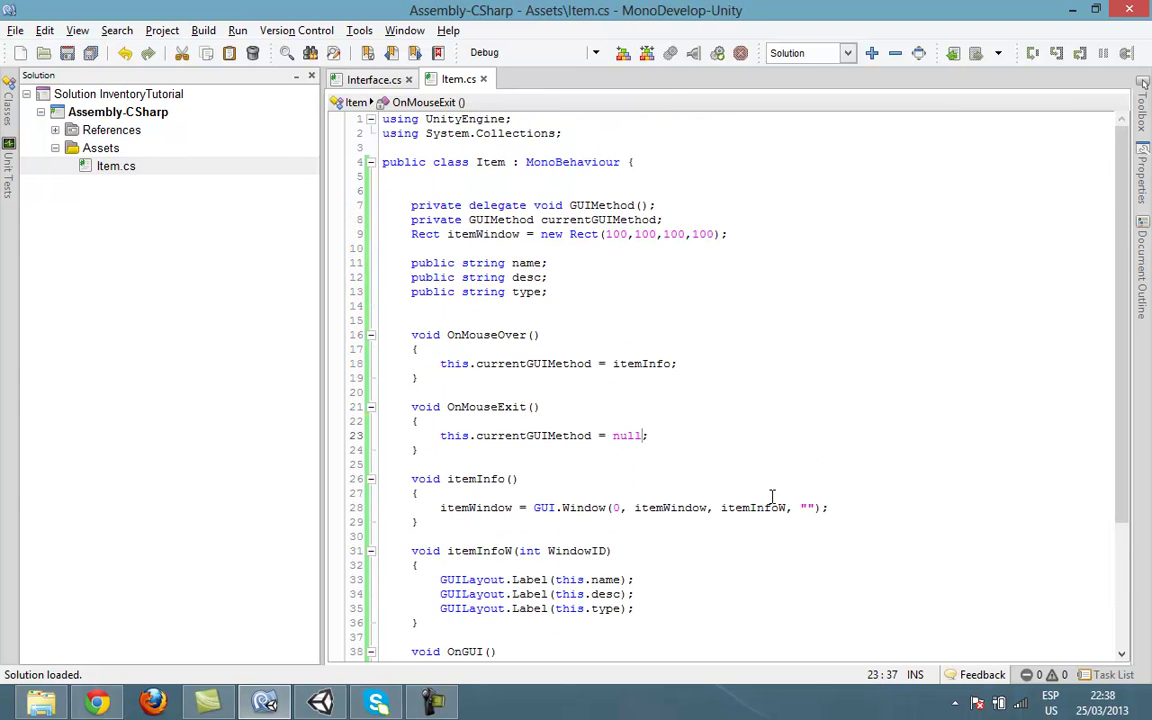
scroll(802, 481, "down", 2)
scroll(802, 495, "down", 2)
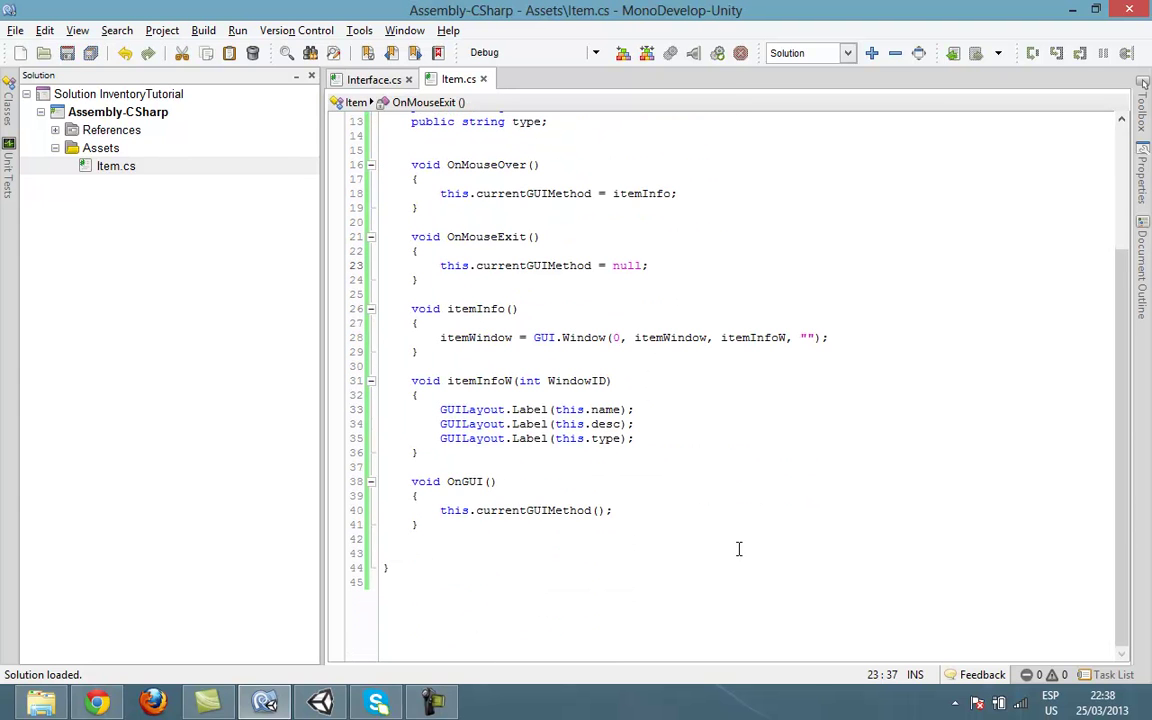
scroll(717, 529, "up", 4)
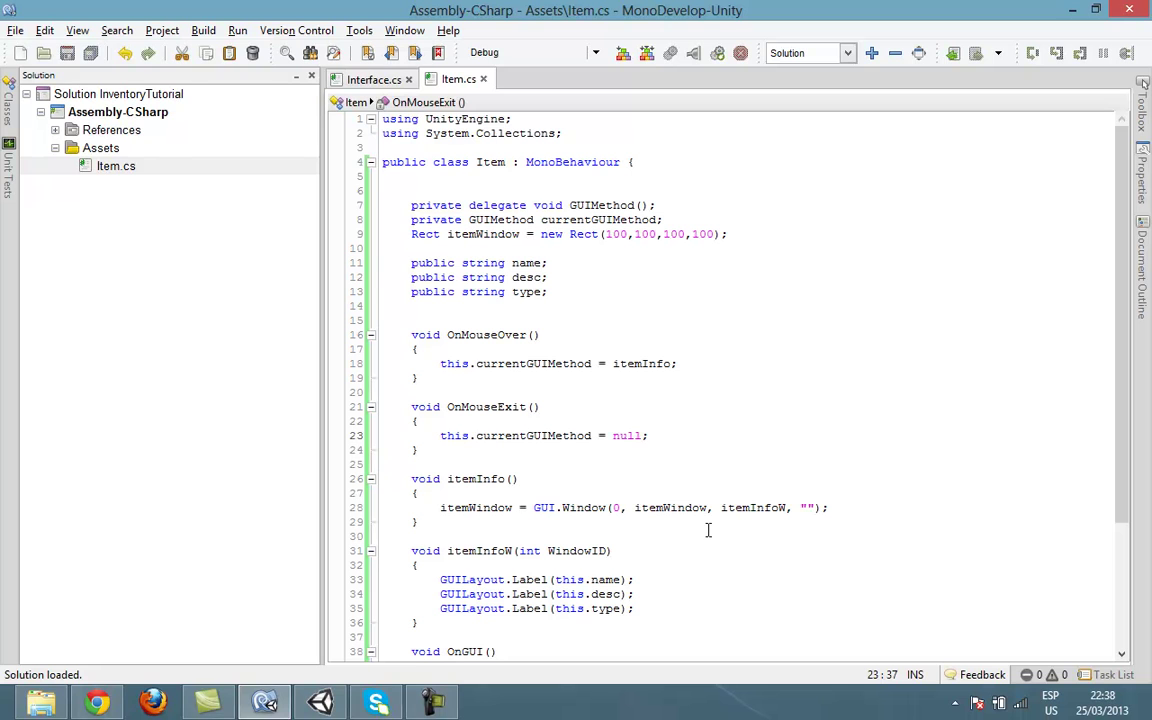
- Switch back to Unity and start dragging the Item script toward the Hierarchy
left_click(320, 701)
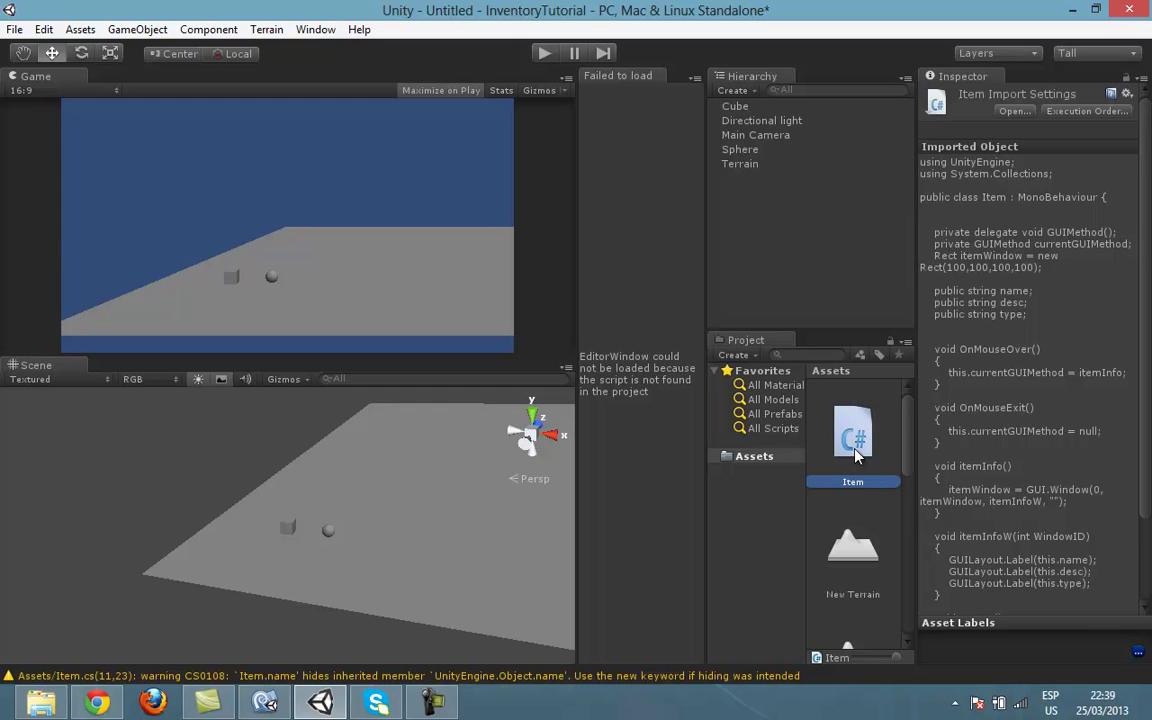
mouse_move(855, 456)
left_mouse_down()
mouse_move(770, 150)
mouse_move(780, 178)
left_mouse_up()
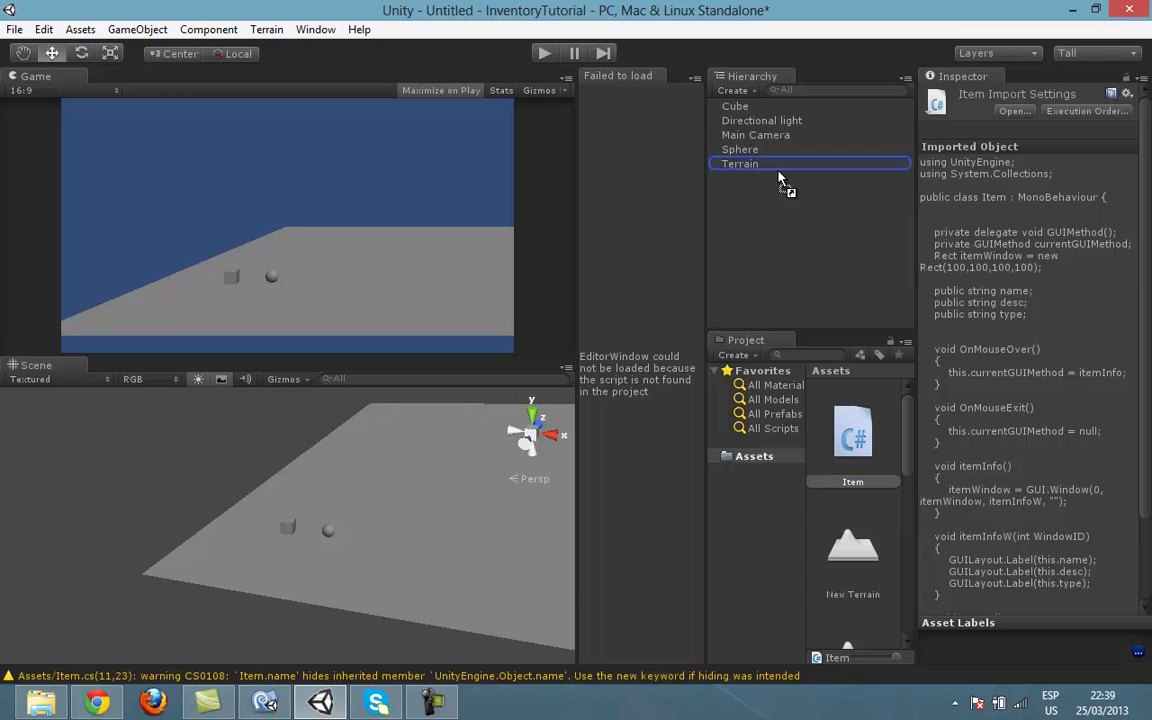
- Give the Cube an Item script (ShotGun, 'This is a Gun', Weapon) and enter play mode
left_click_drag(780, 178, 735, 107)
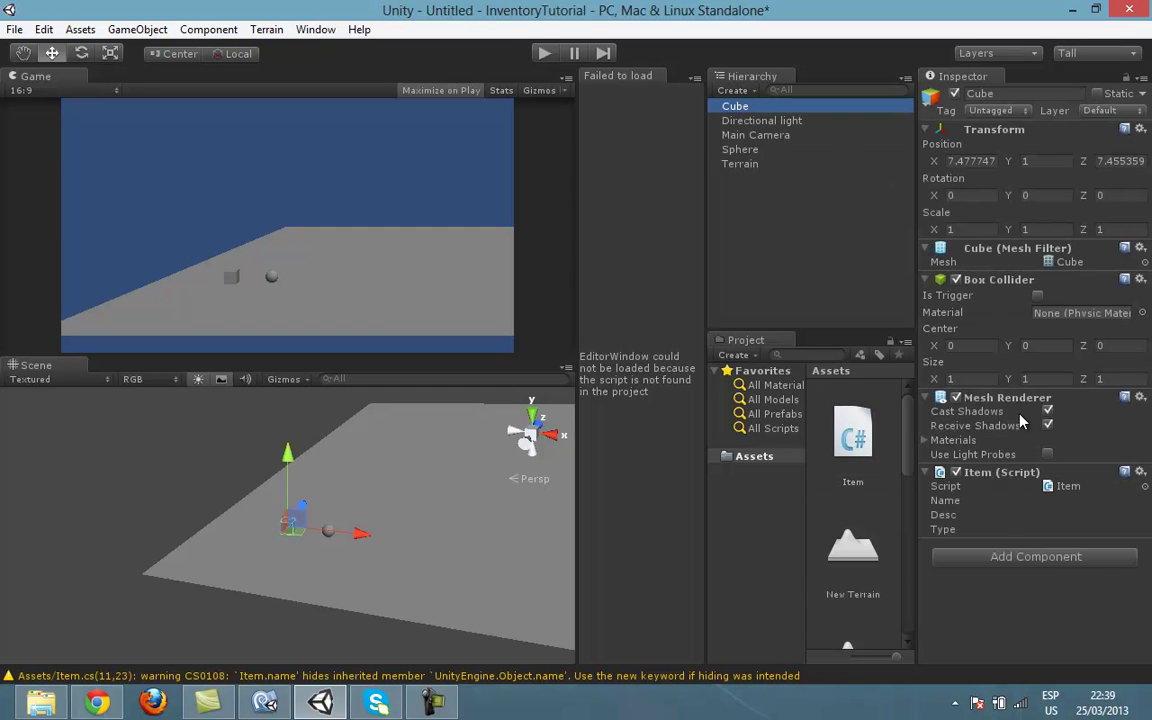
left_click(1078, 500)
type("ShotGun")
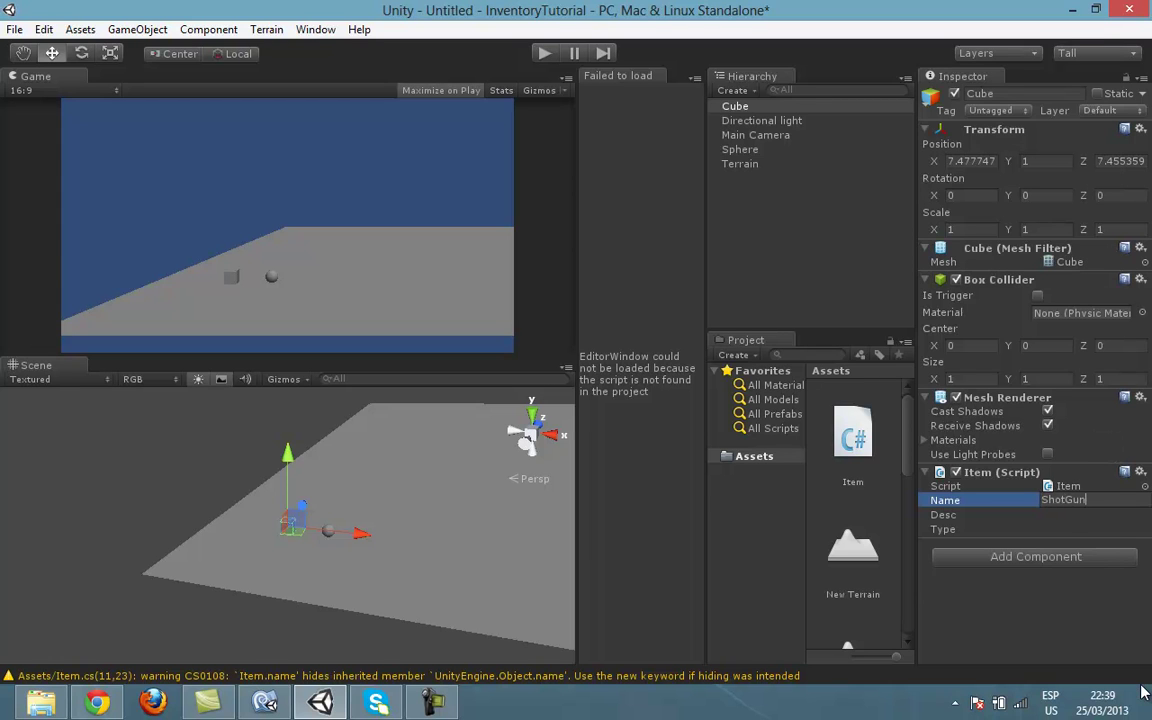
key("Tab")
type("This is a Gun")
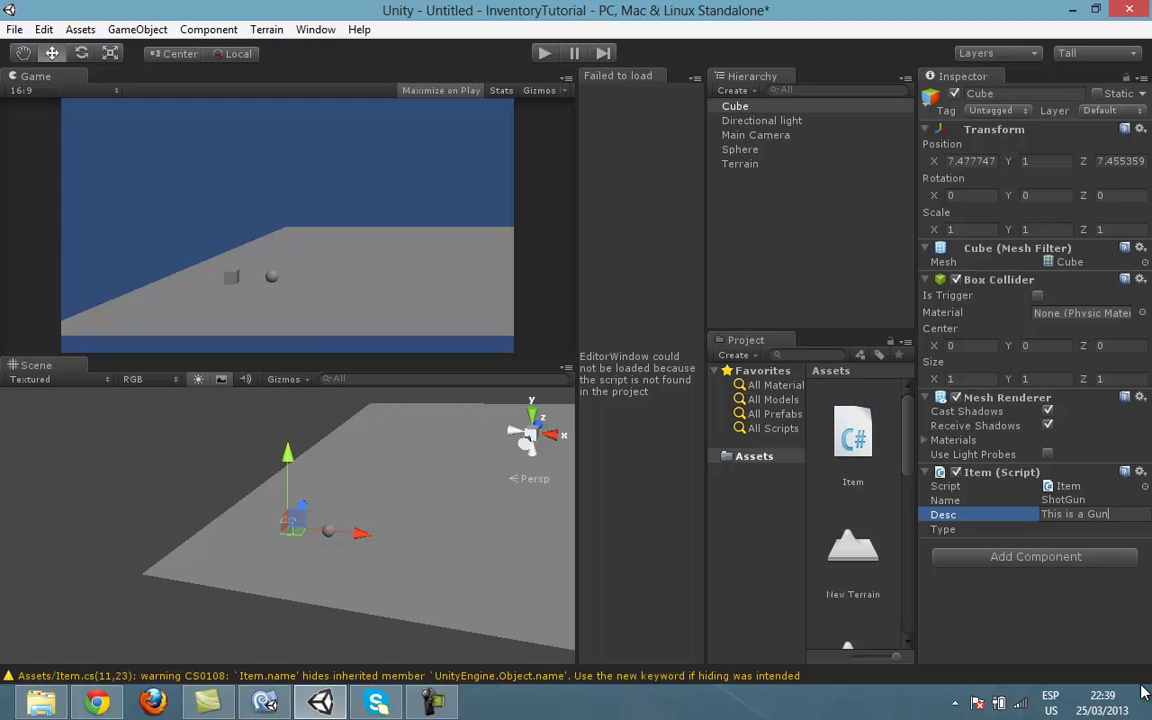
key("Tab")
type("Weapon")
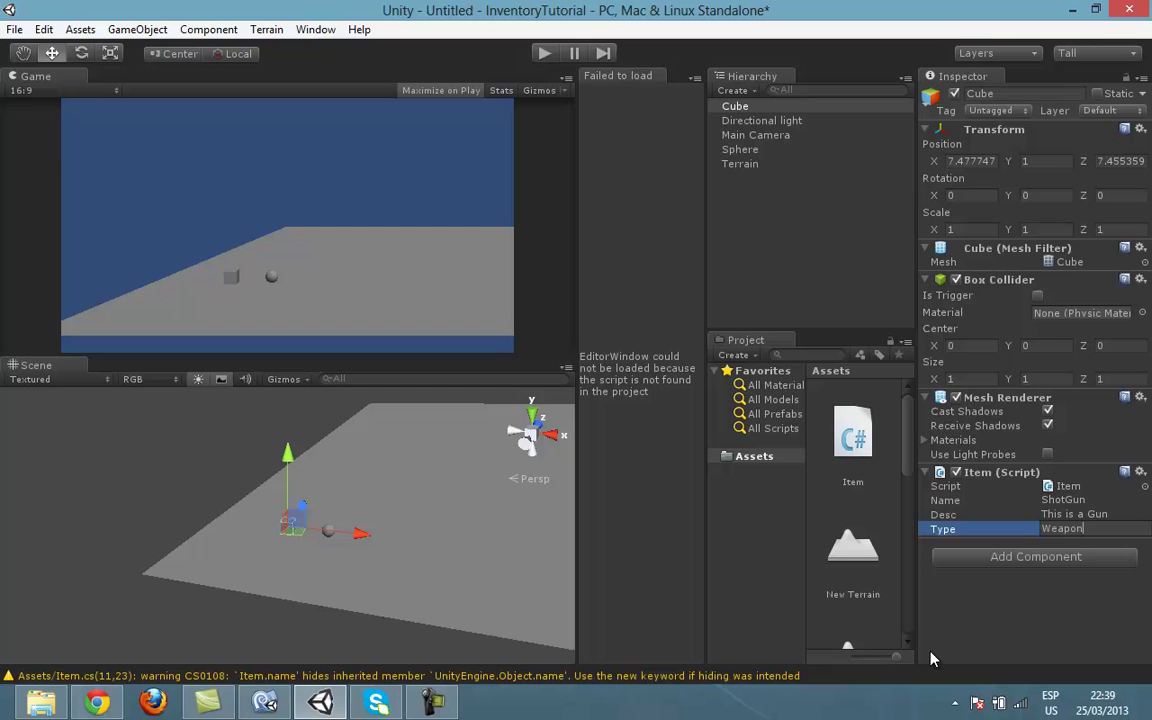
left_click(995, 612)
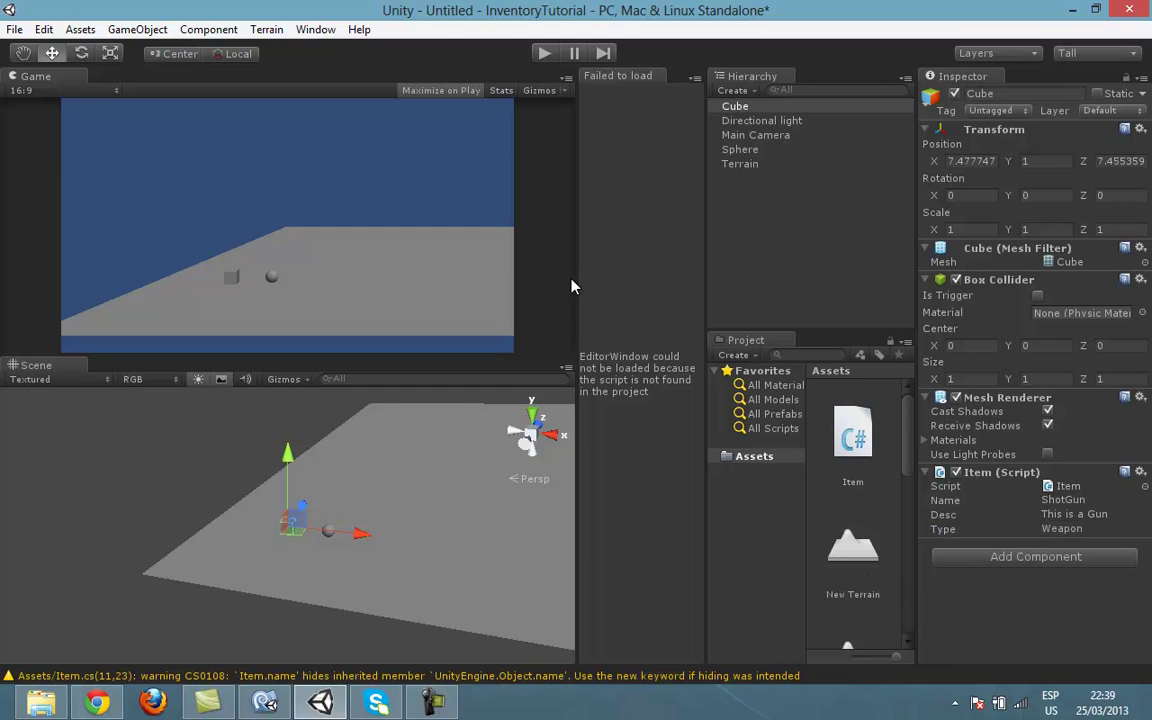
key("ctrl+p")
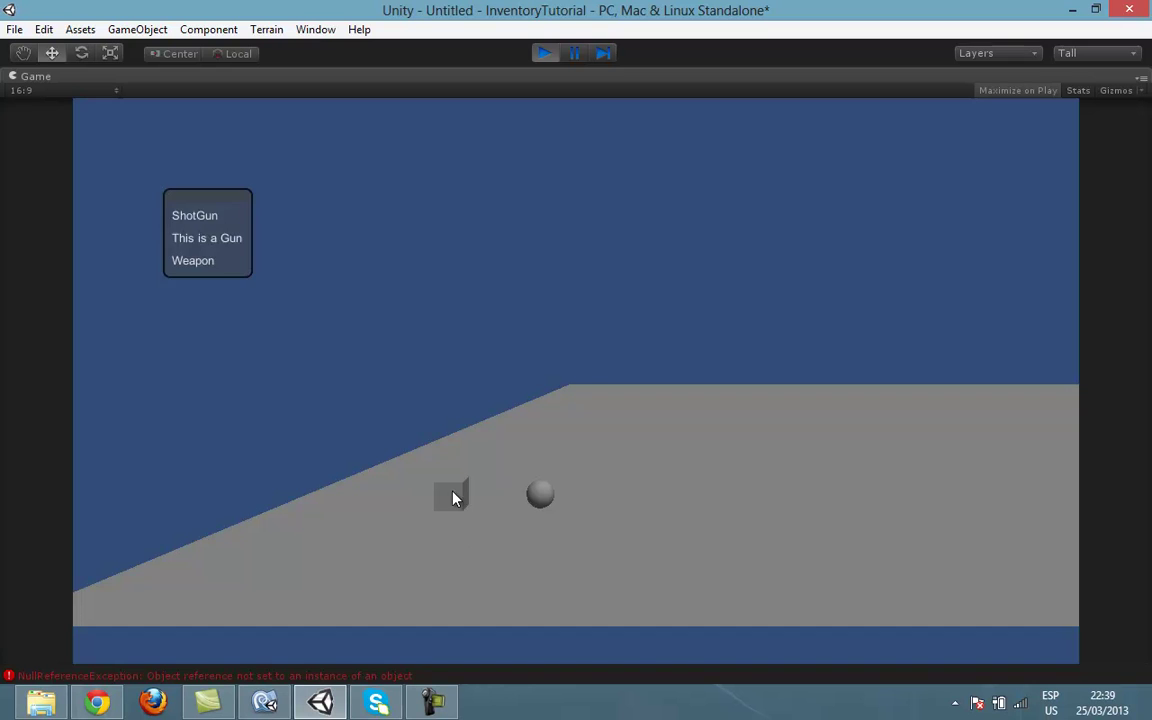
- Stop play mode and attach the Item script to the Sphere
left_click(543, 53)
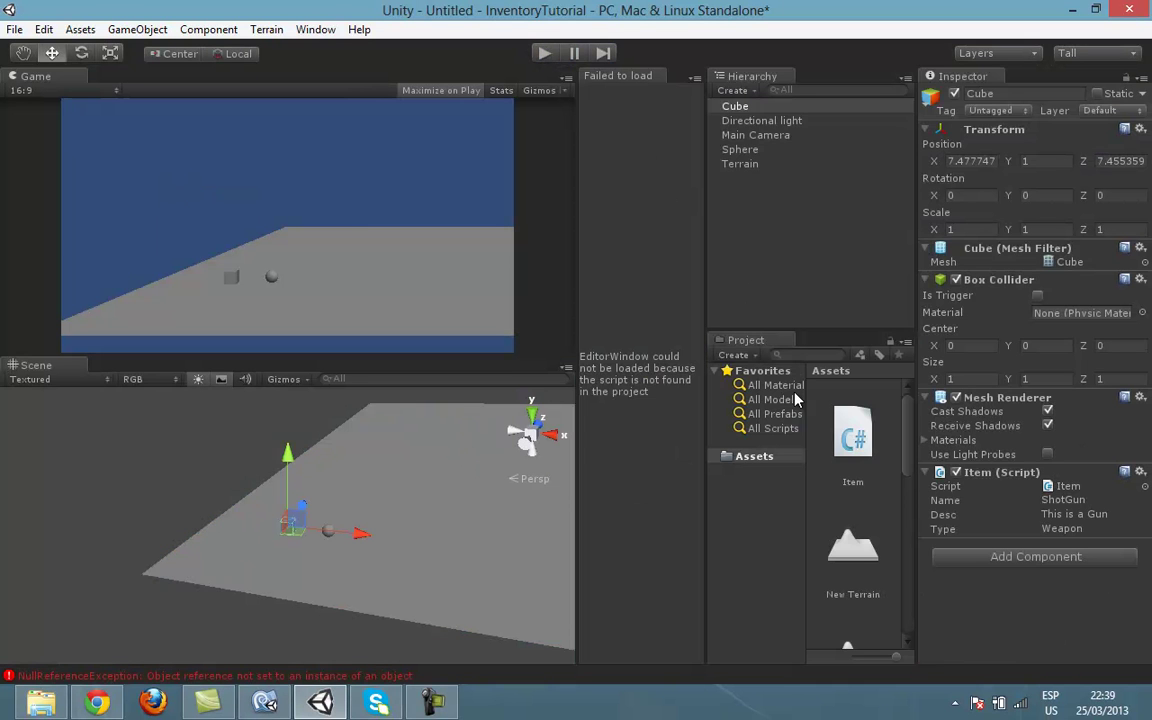
mouse_move(852, 438)
left_mouse_down()
mouse_move(768, 194)
mouse_move(740, 152)
left_mouse_up()
- Enter Bullets as the Sphere item's Name and Ammo as its Type, leaving Desc blank
left_click(1063, 483)
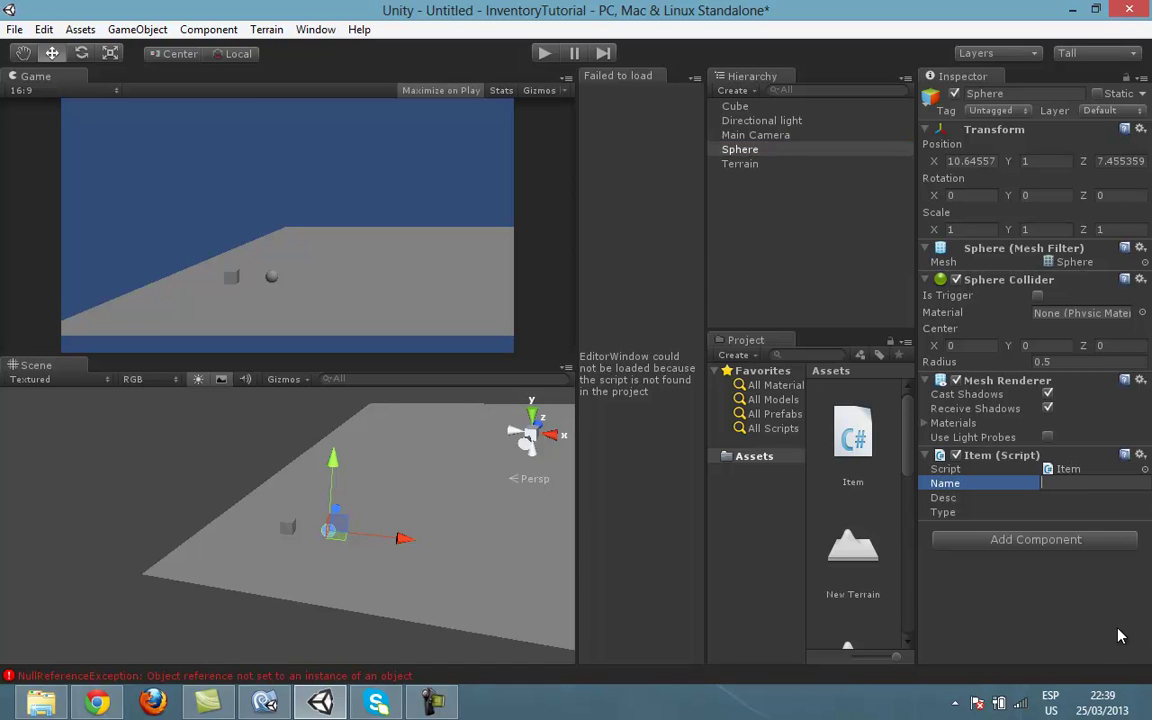
type("Bulle")
type("ts")
key("Tab")
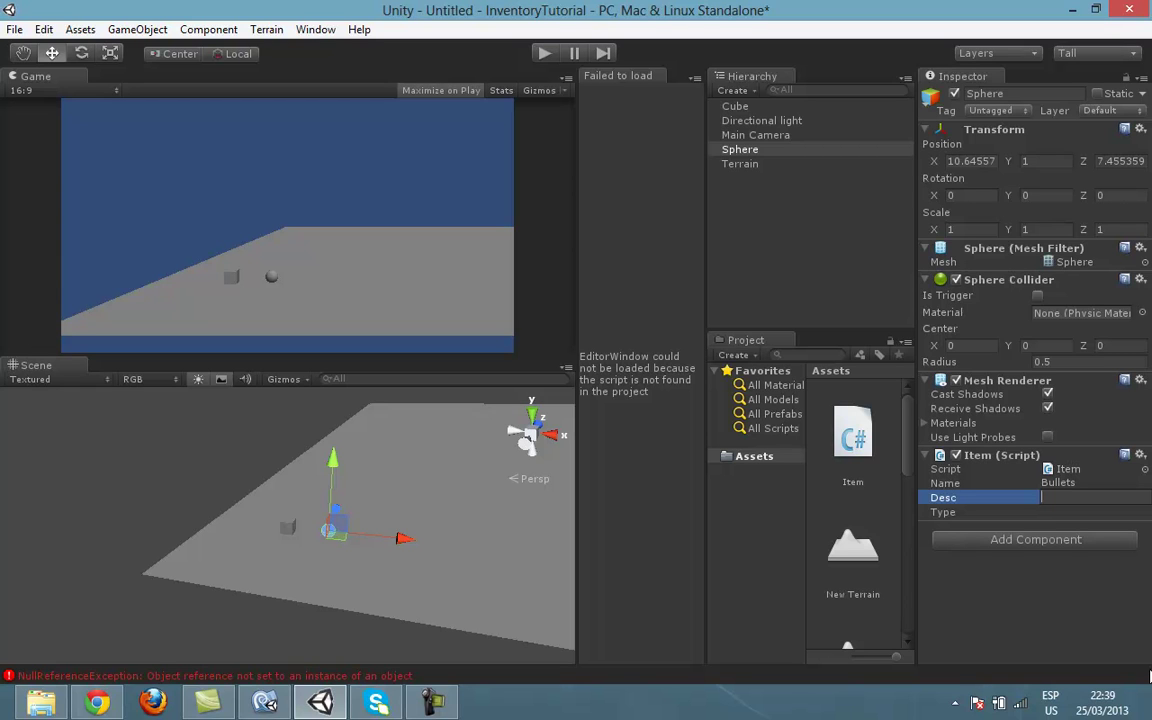
left_click(1045, 511)
mouse_move(1100, 702)
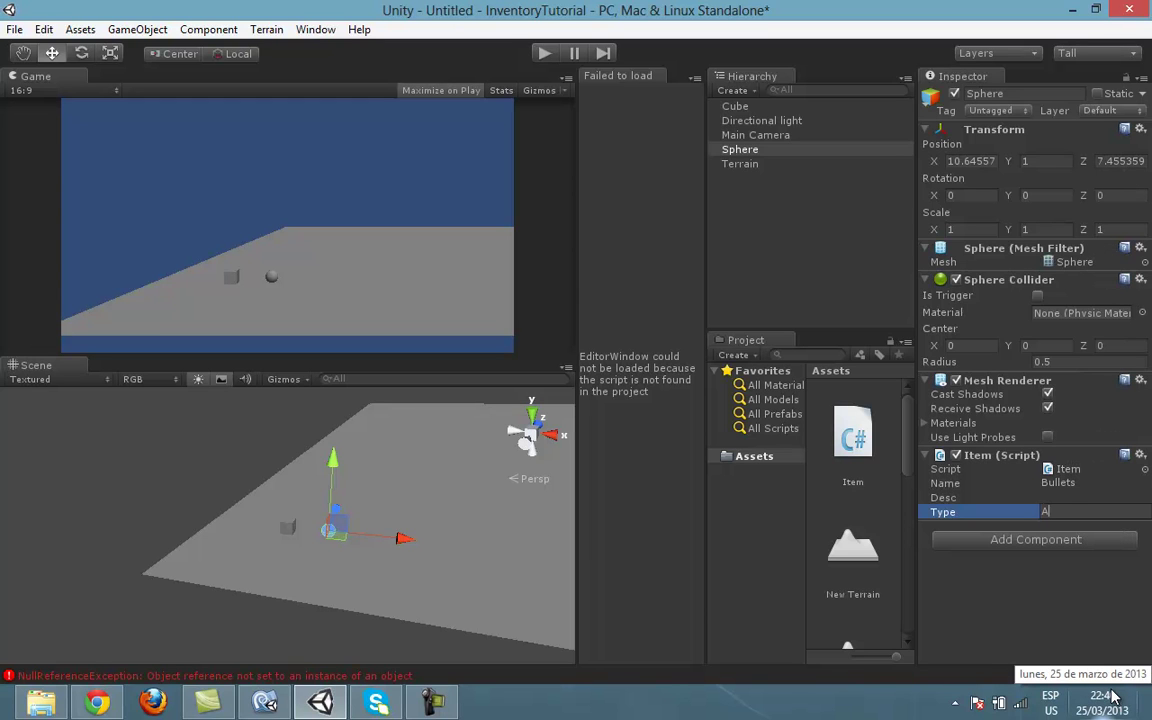
type("Ammo")
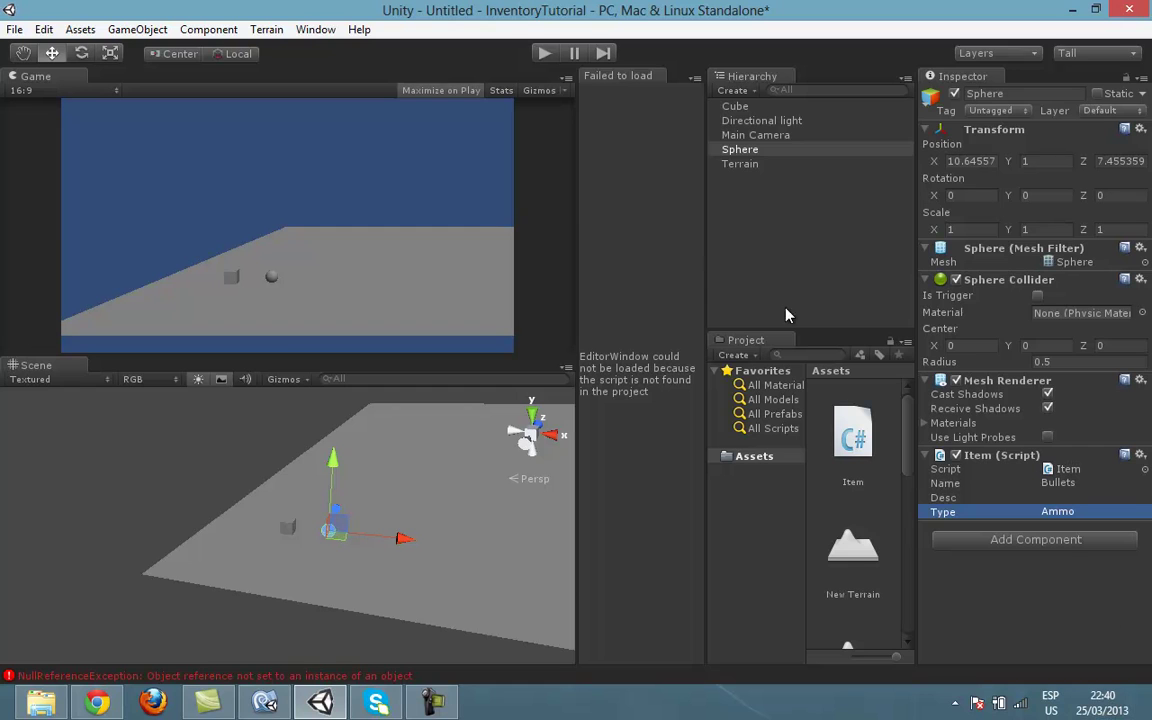
left_click(488, 48)
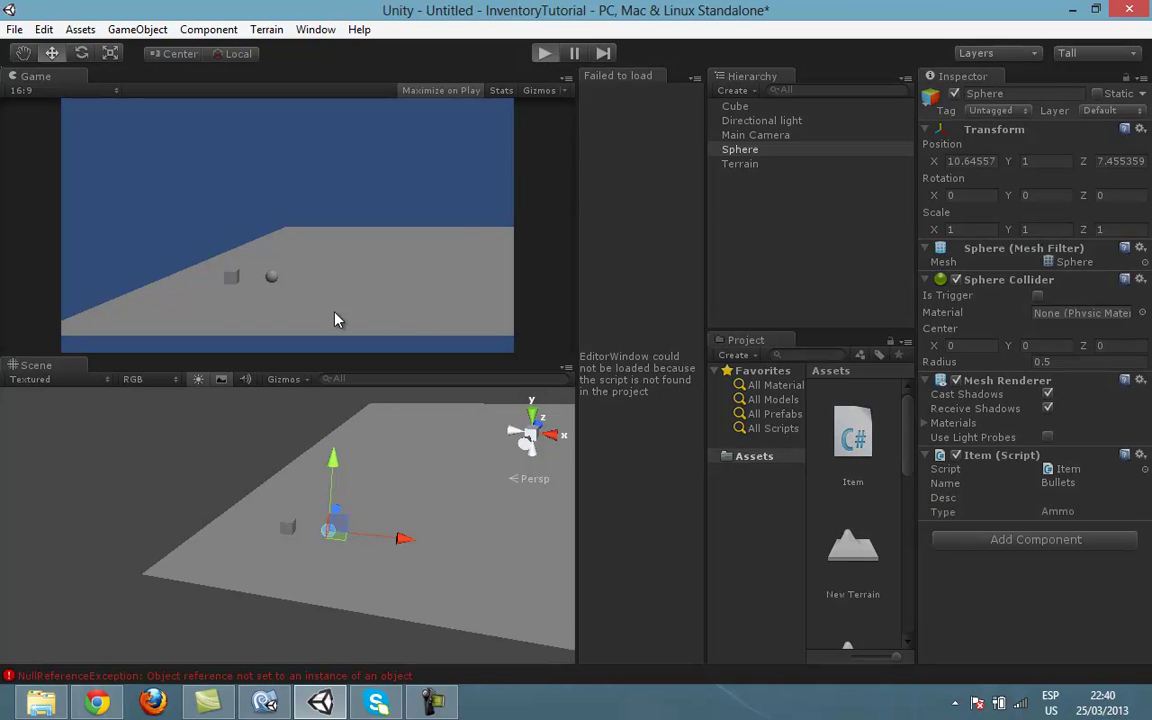
- Run the game to test the hover windows, then stop play mode
key("ctrl+p")
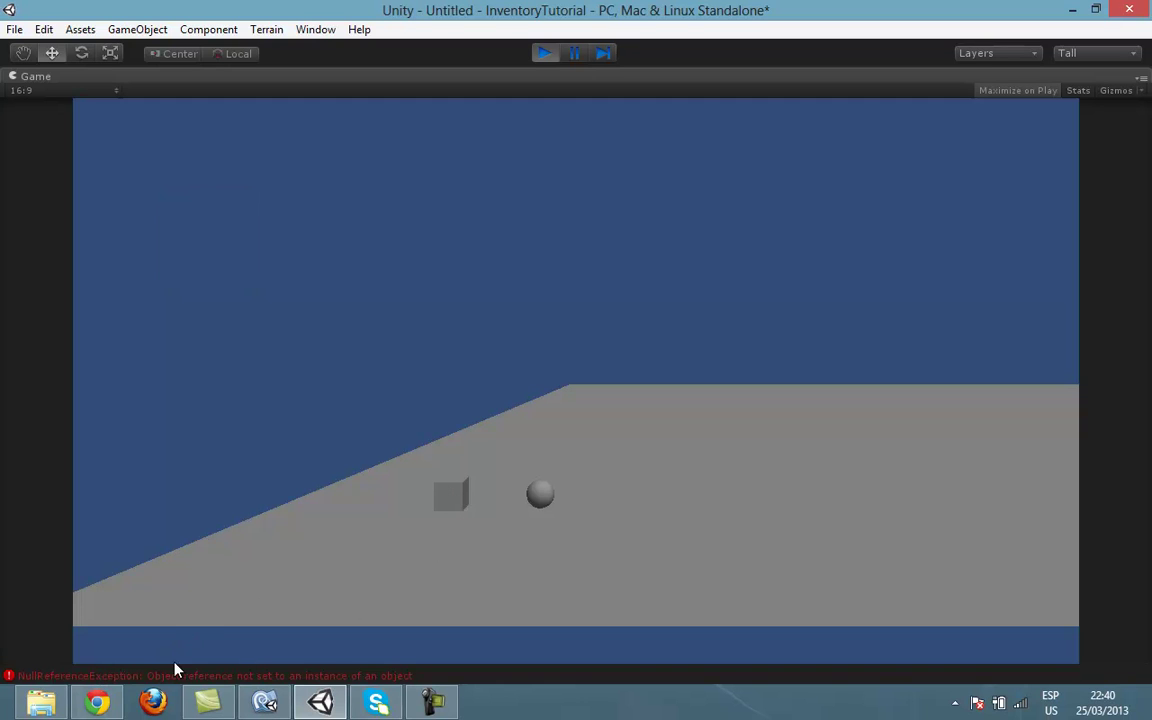
left_click(545, 52)
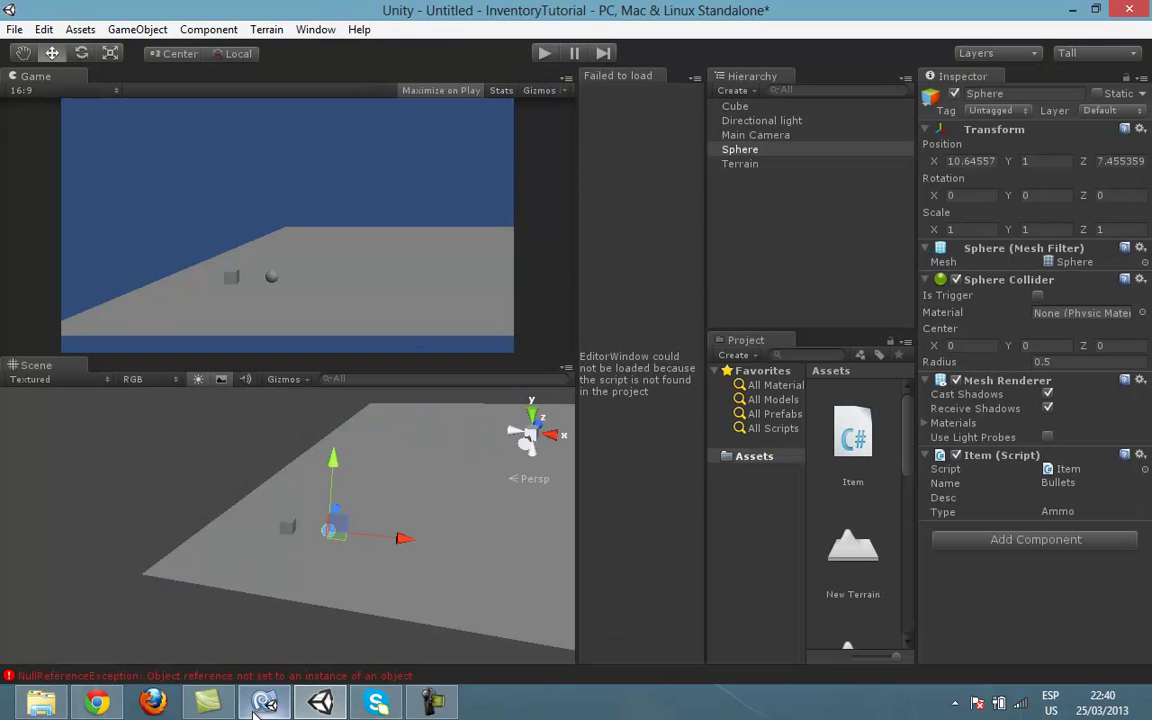
- Add an empty 'void empty() { }' method after itemInfoW and save Item.cs
left_click(264, 705)
scroll(524, 532, "down", 4)
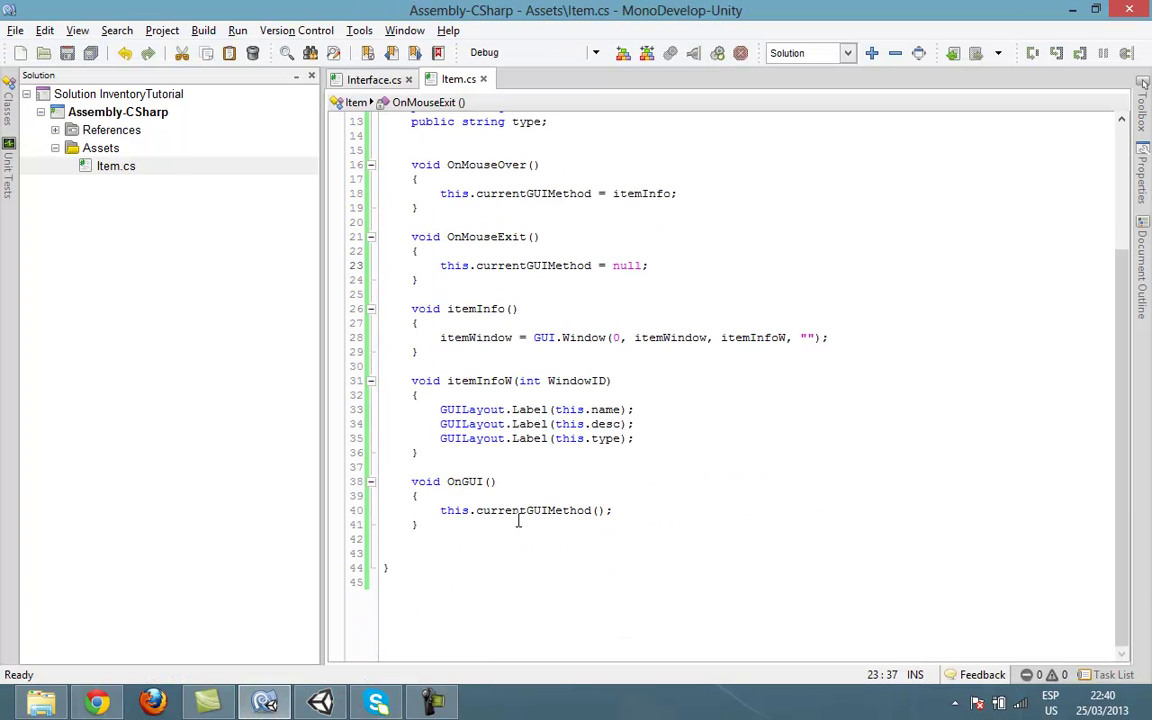
left_click(430, 453)
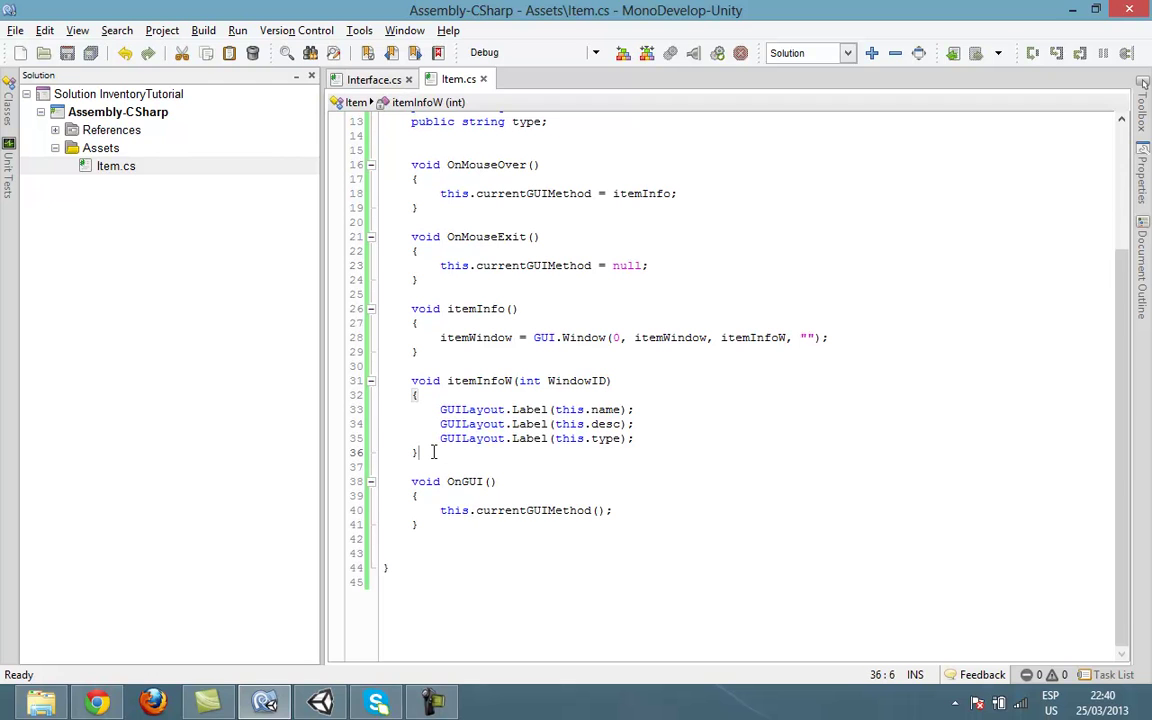
key("Return")
key("Return")
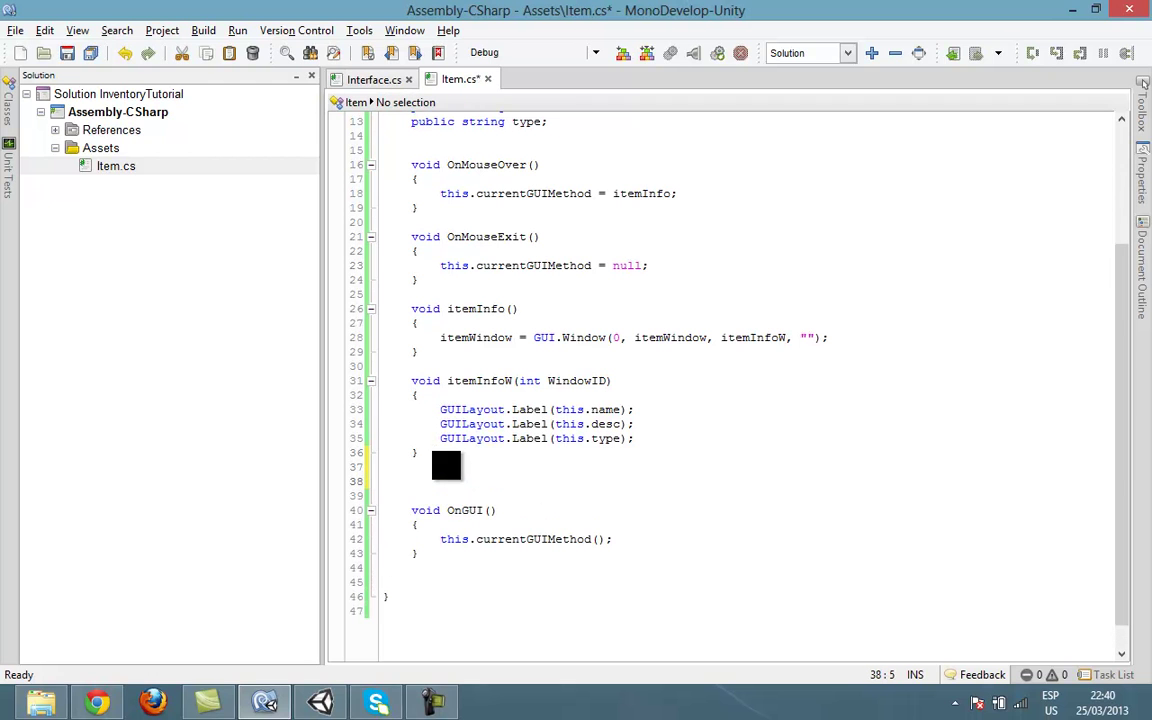
type("void em")
type("pty()")
key("Return")
type("{")
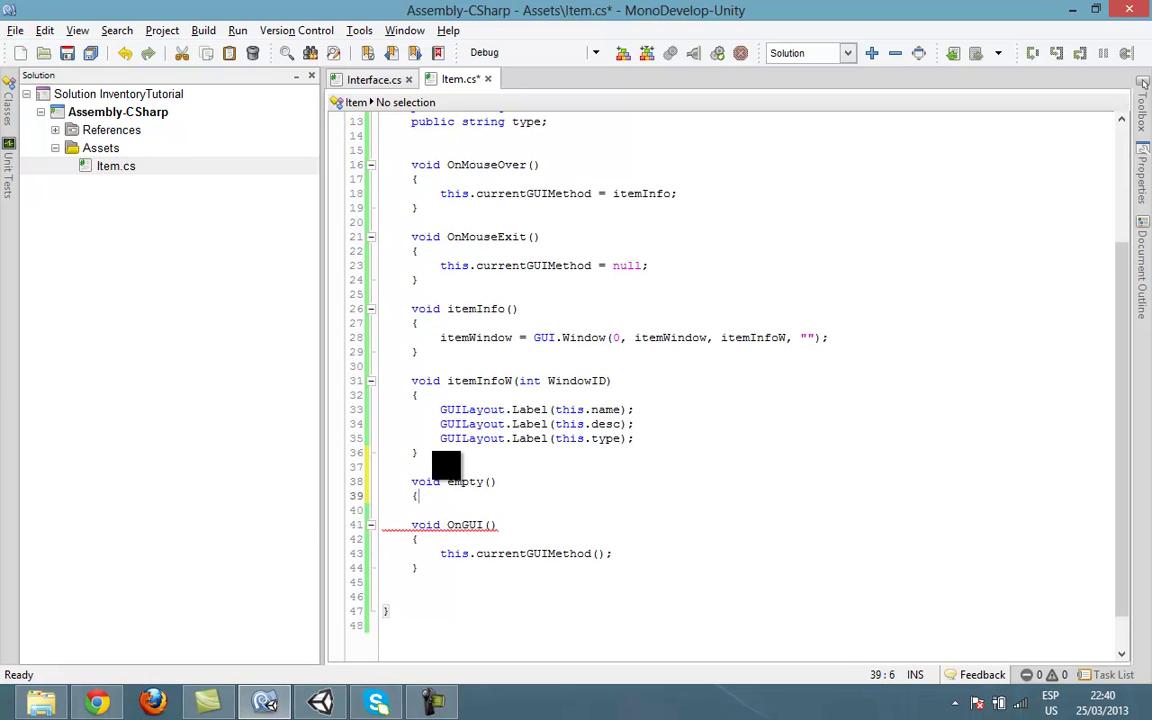
key("Return")
type("}")
key("Up")
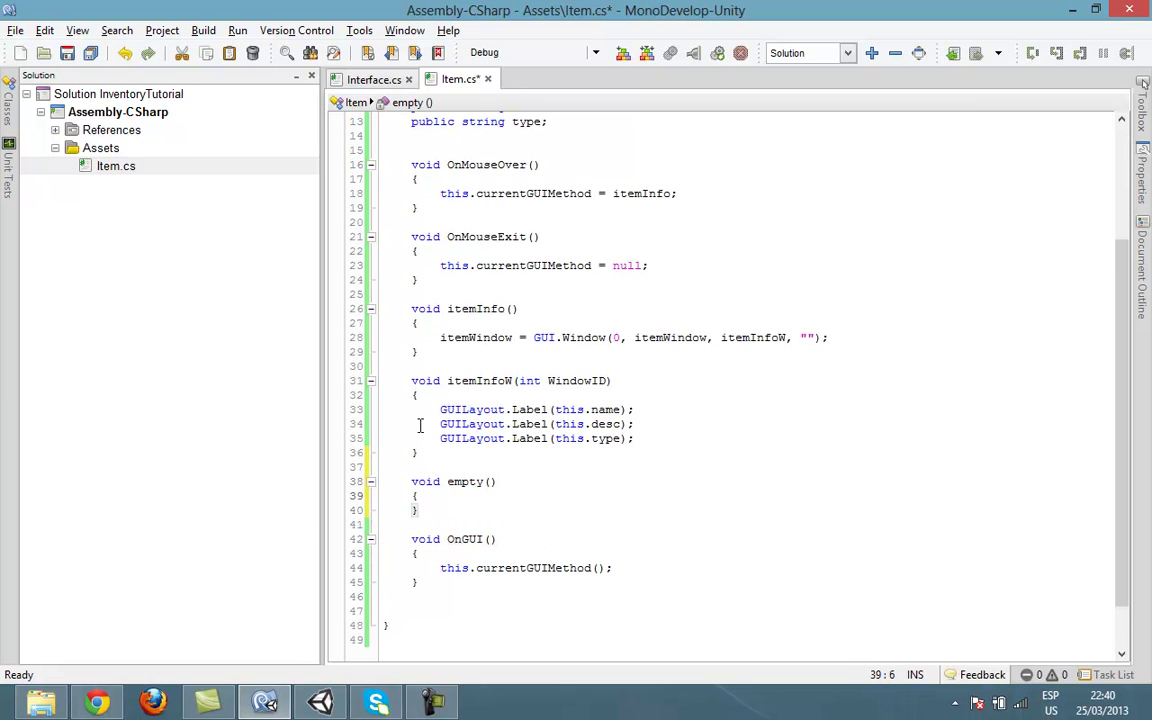
key("ctrl+s")
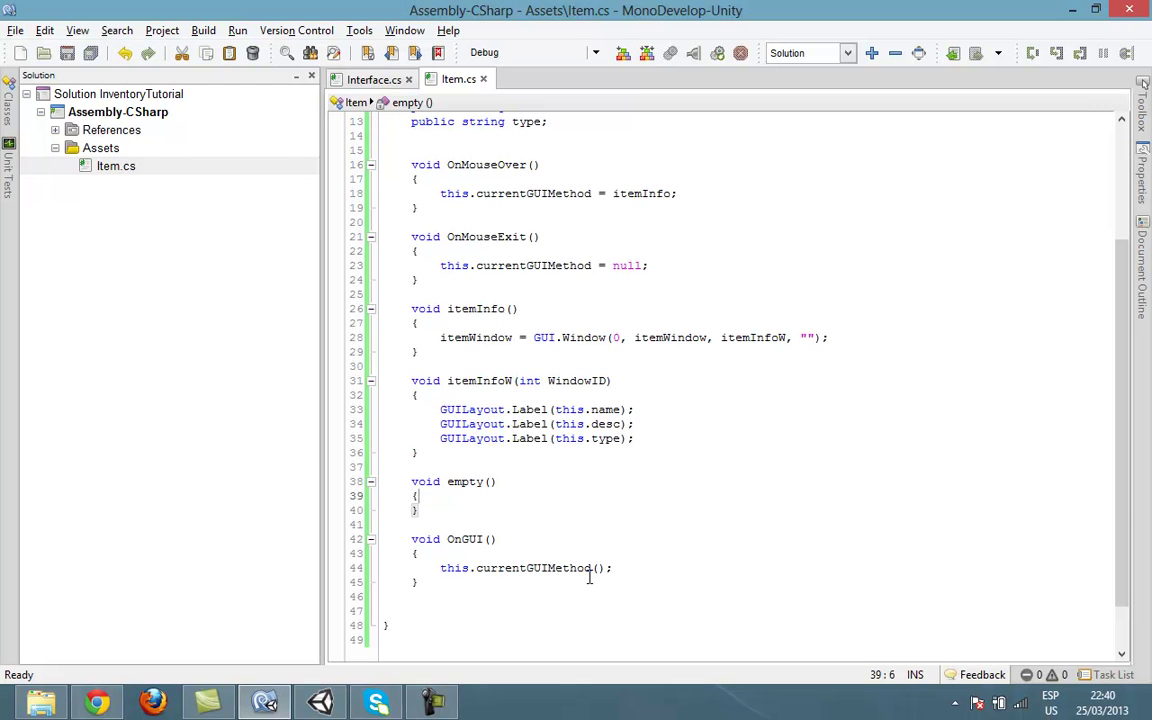
- Select the null value in OnMouseExit for replacement
scroll(560, 500, "up", 4)
scroll(570, 420, "down", 2)
left_click(622, 329)
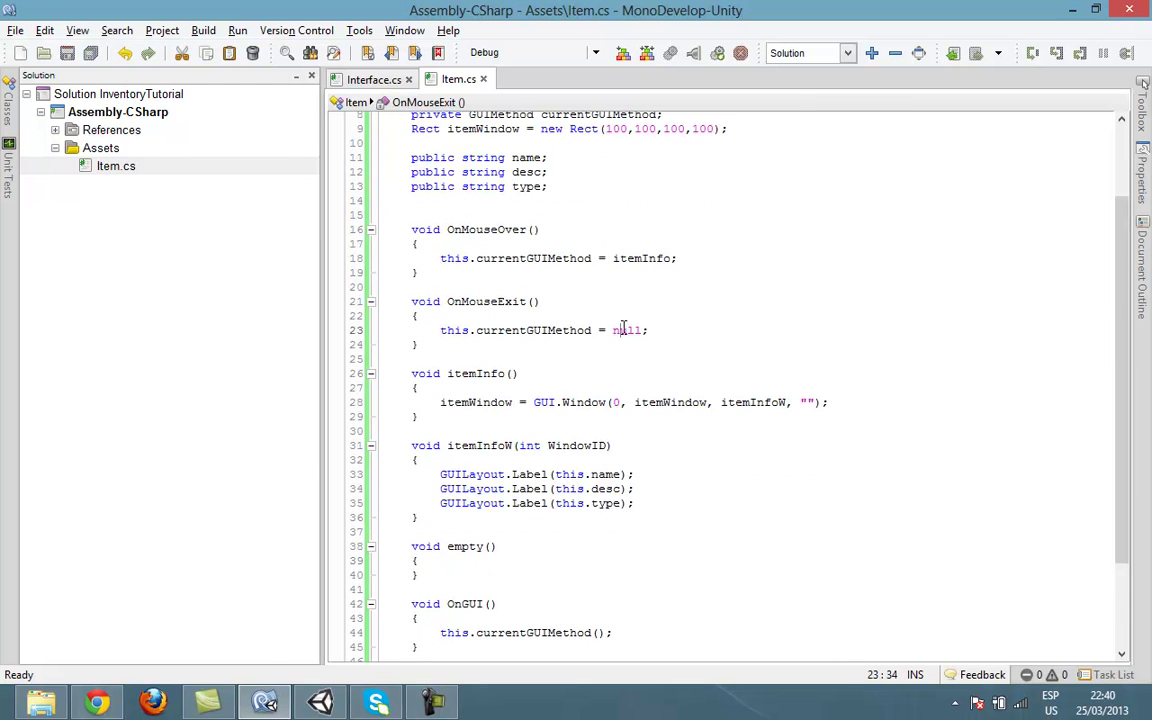
double_click(622, 329)
- Replace null with empty in OnMouseExit and start play mode in Unity
type("empty")
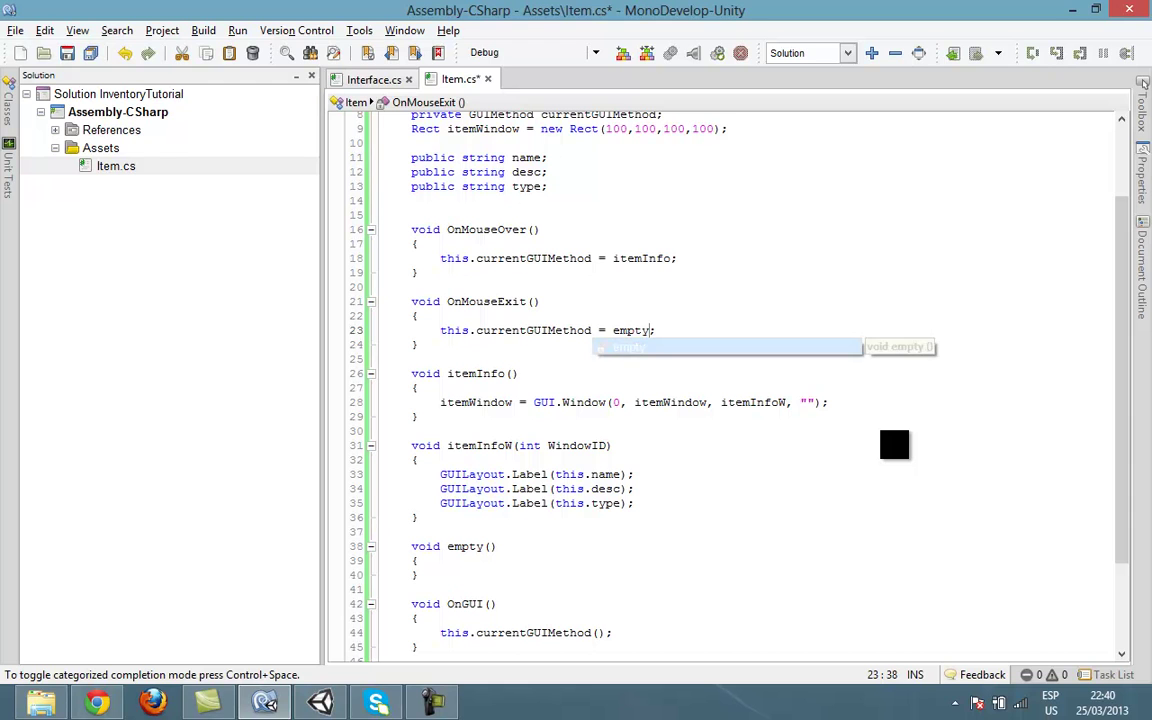
left_click(320, 703)
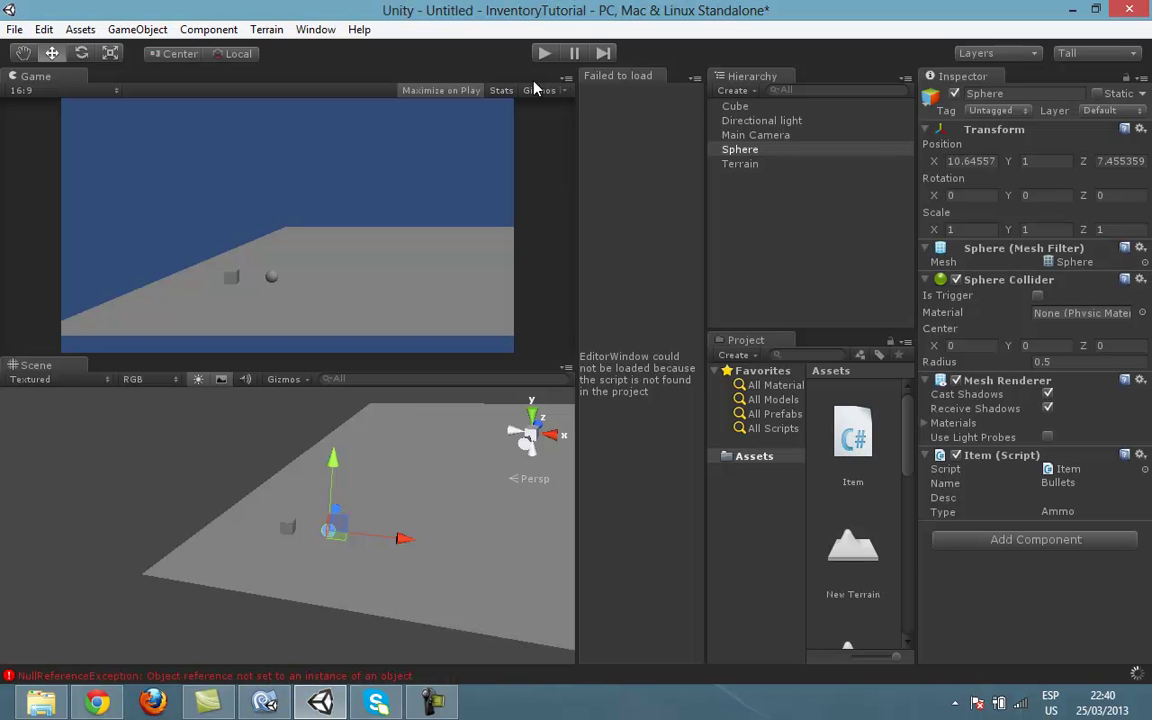
left_click(543, 55)
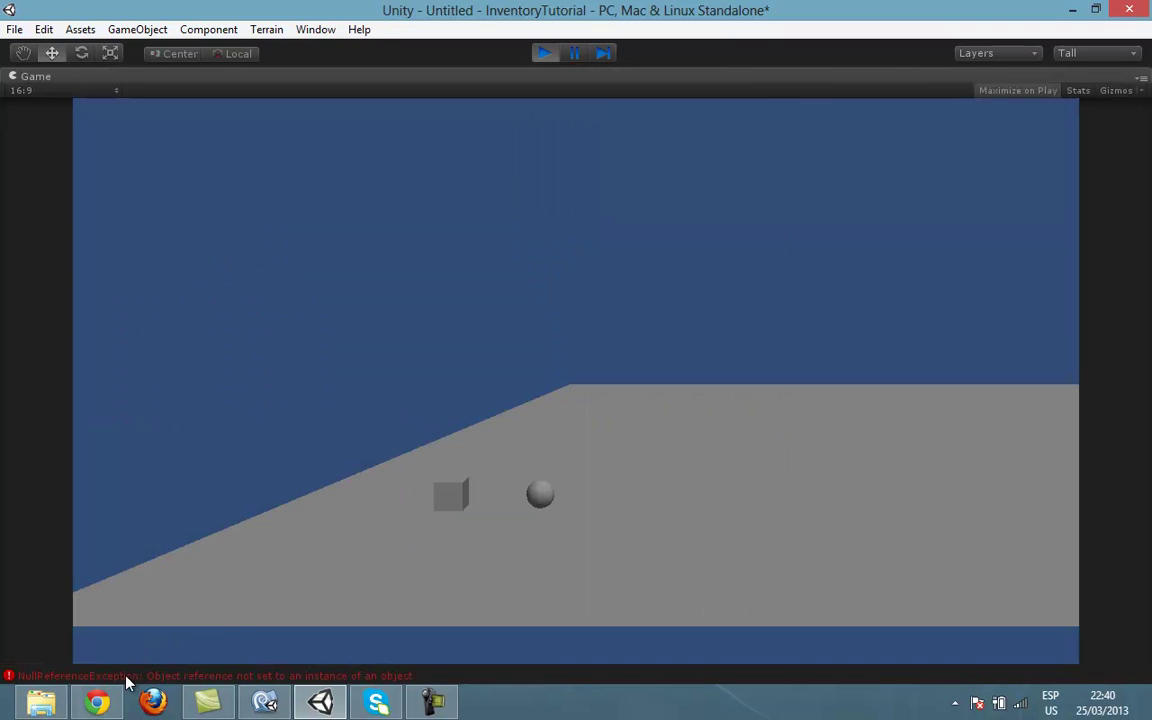
- Read the OnGUI NullReferenceException errors in the Console while hovering the cube, then stop playing
left_click(128, 678)
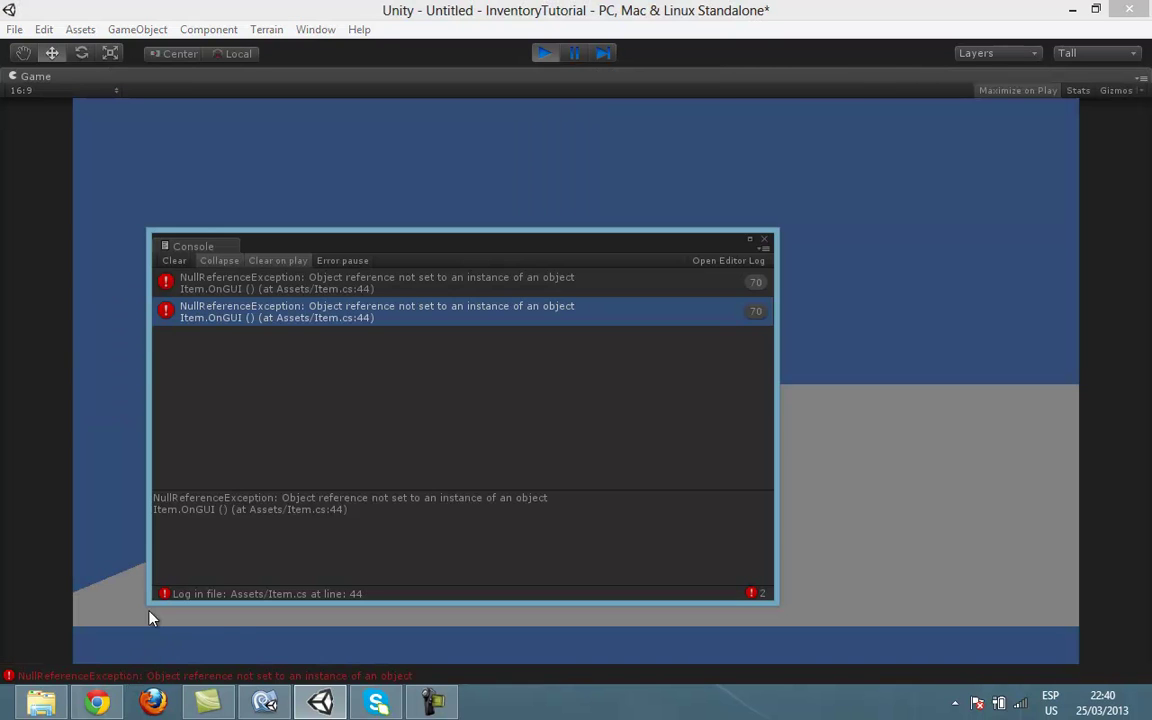
left_click(765, 239)
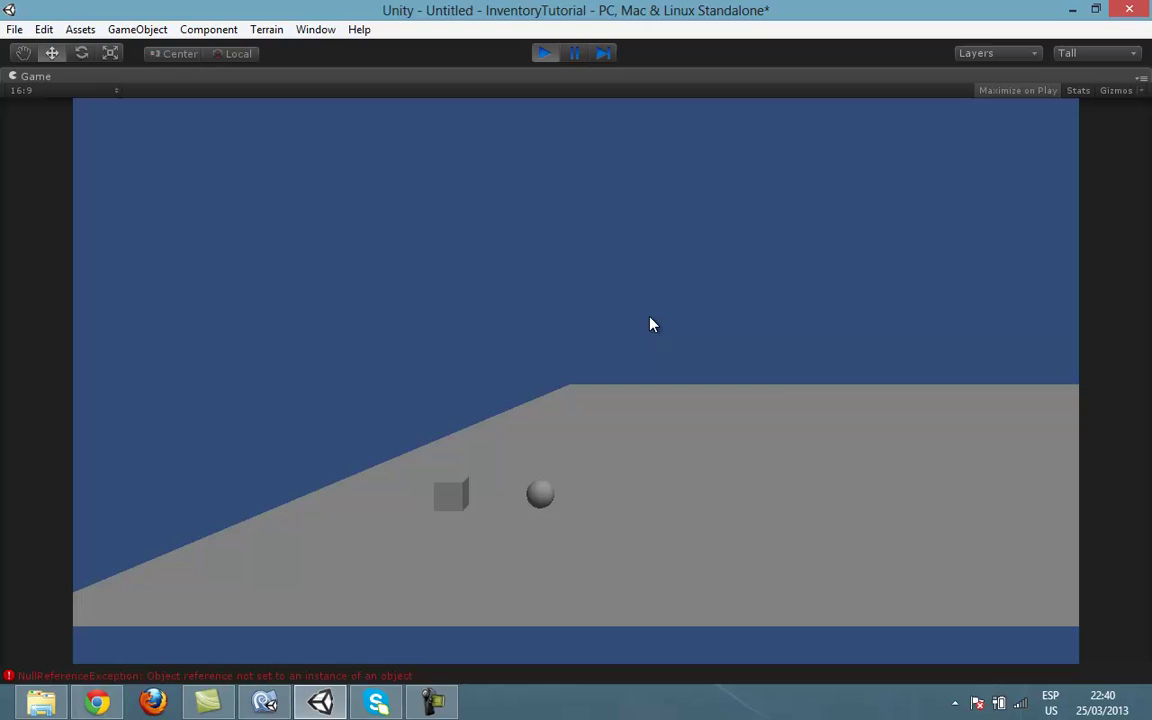
left_click(120, 677)
left_click_drag(411, 175, 965, 192)
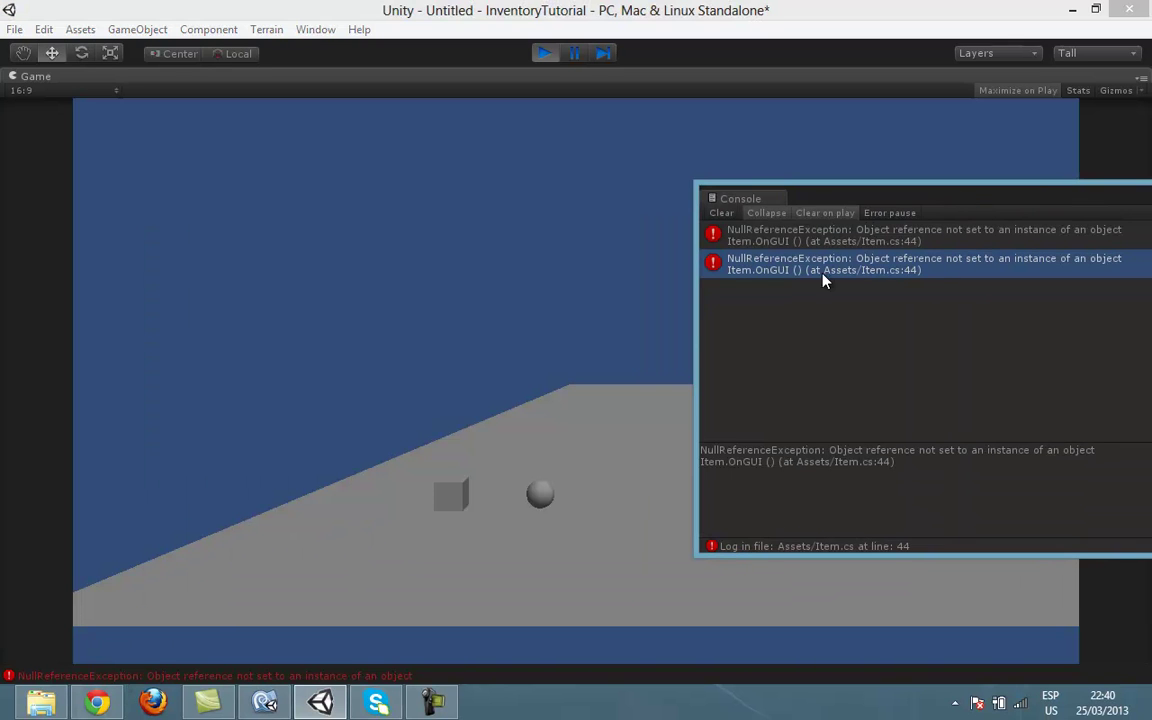
left_click(455, 493)
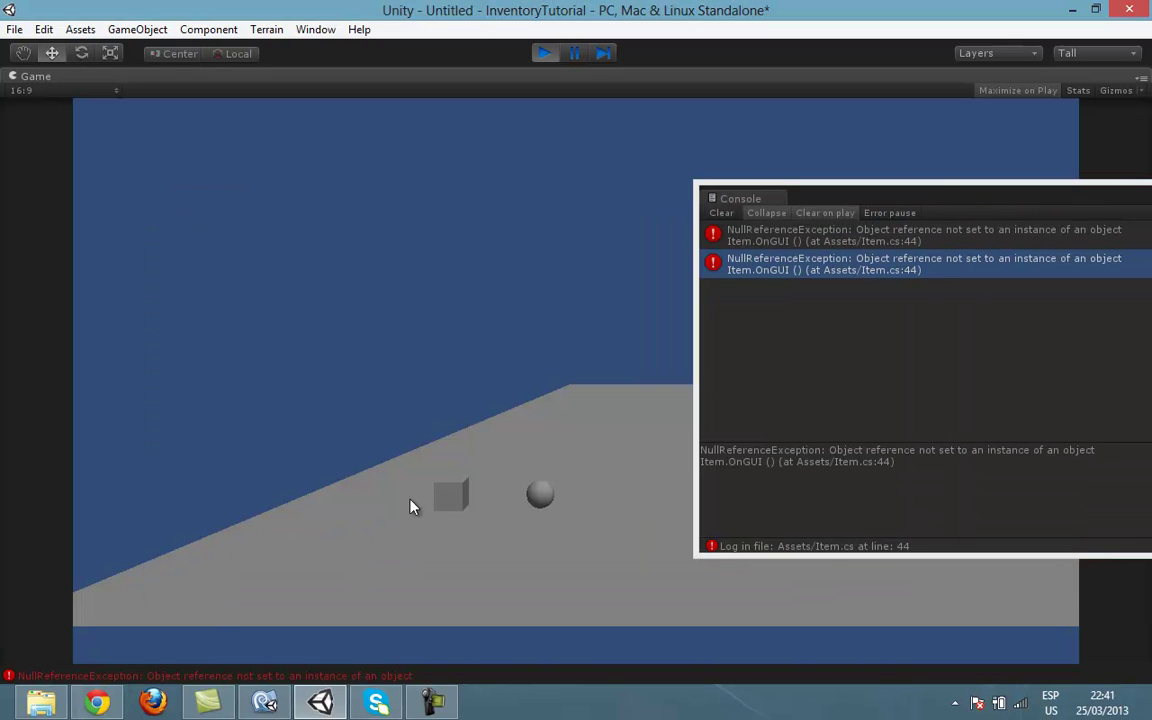
left_click_drag(1006, 205, 642, 217)
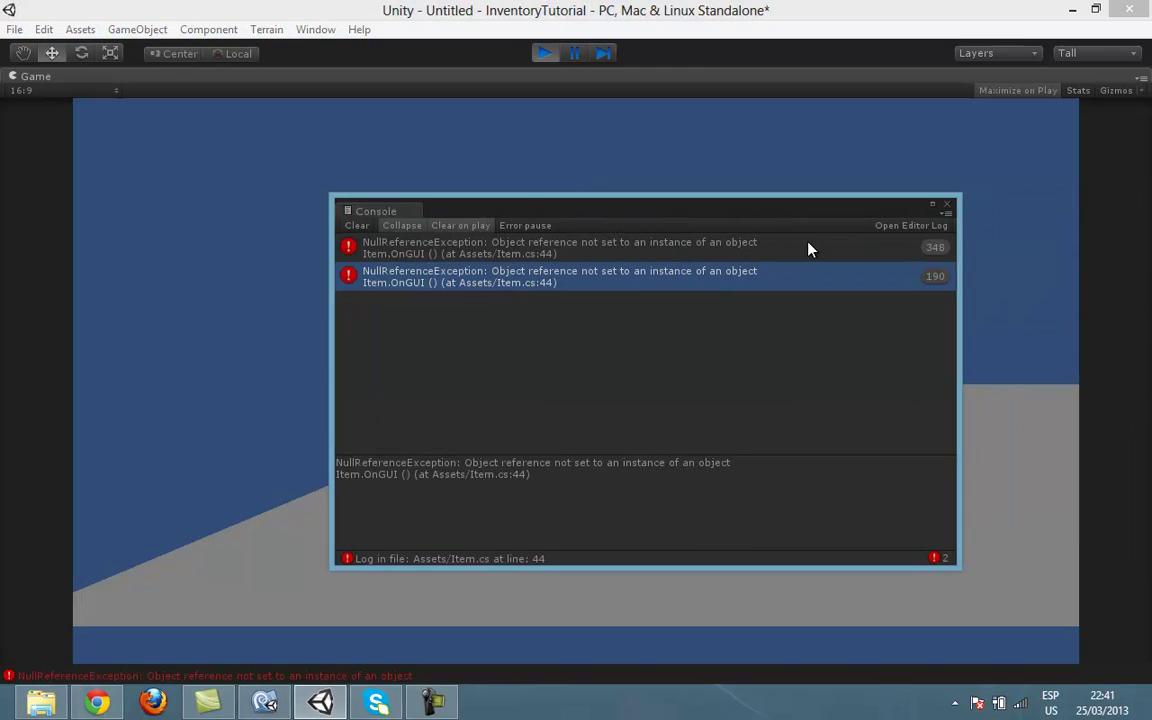
left_click(948, 205)
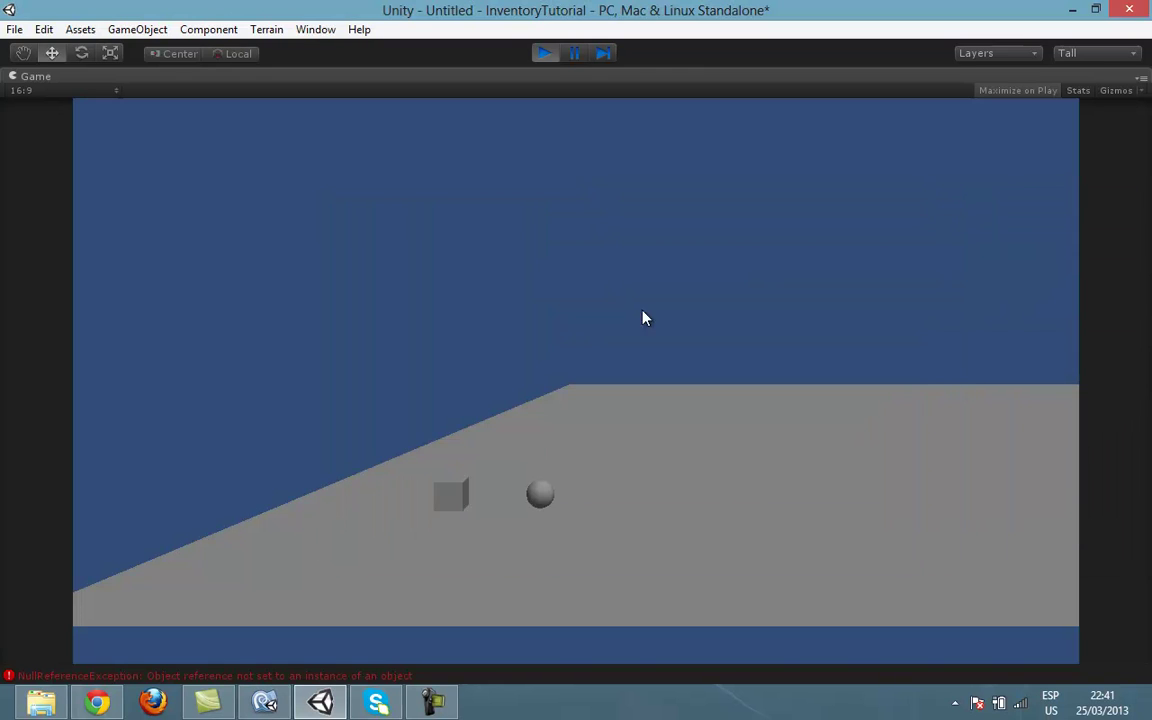
left_click(549, 60)
left_click(264, 702)
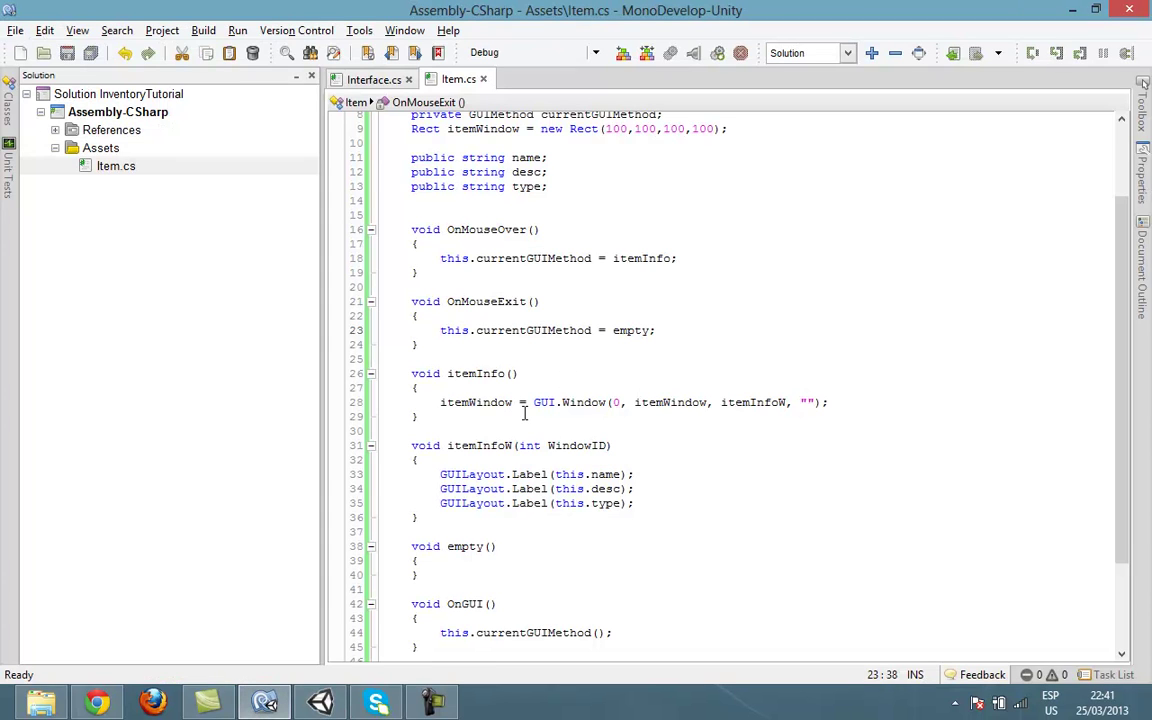
- Create a 'void Awake()' method above OnMouseOver
scroll(523, 413, "up", 3)
left_click(415, 336)
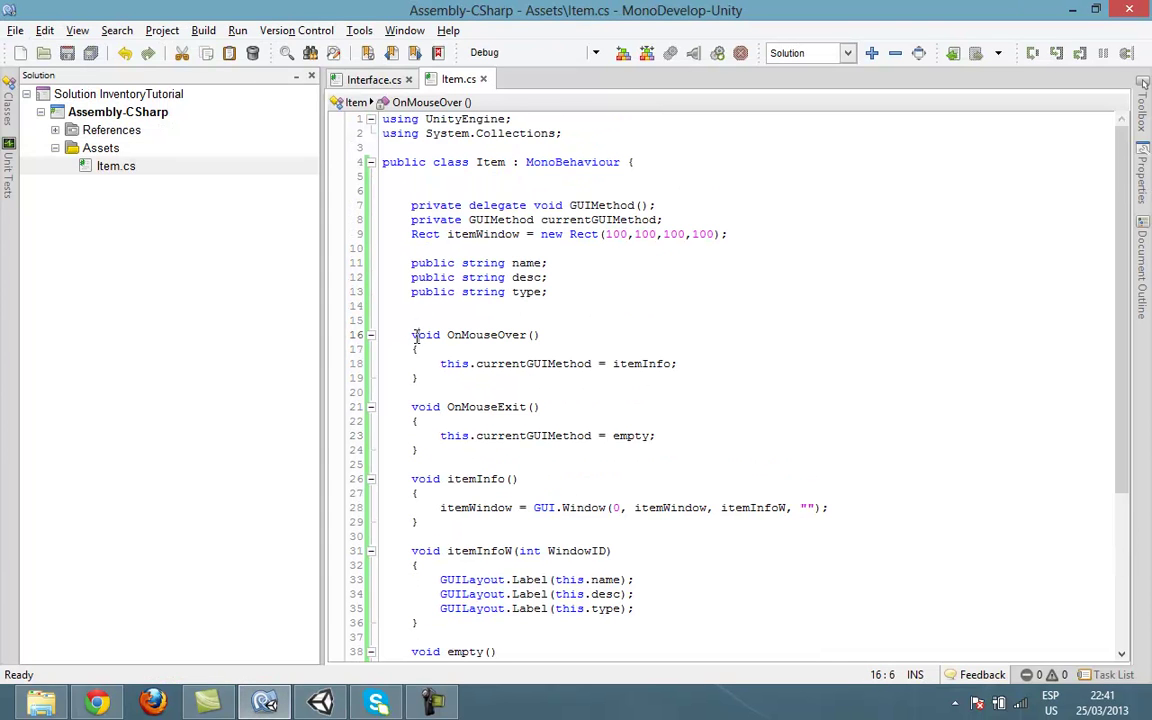
key("Left")
key("Return")
key("Return")
key("Up")
key("Up")
key("Up")
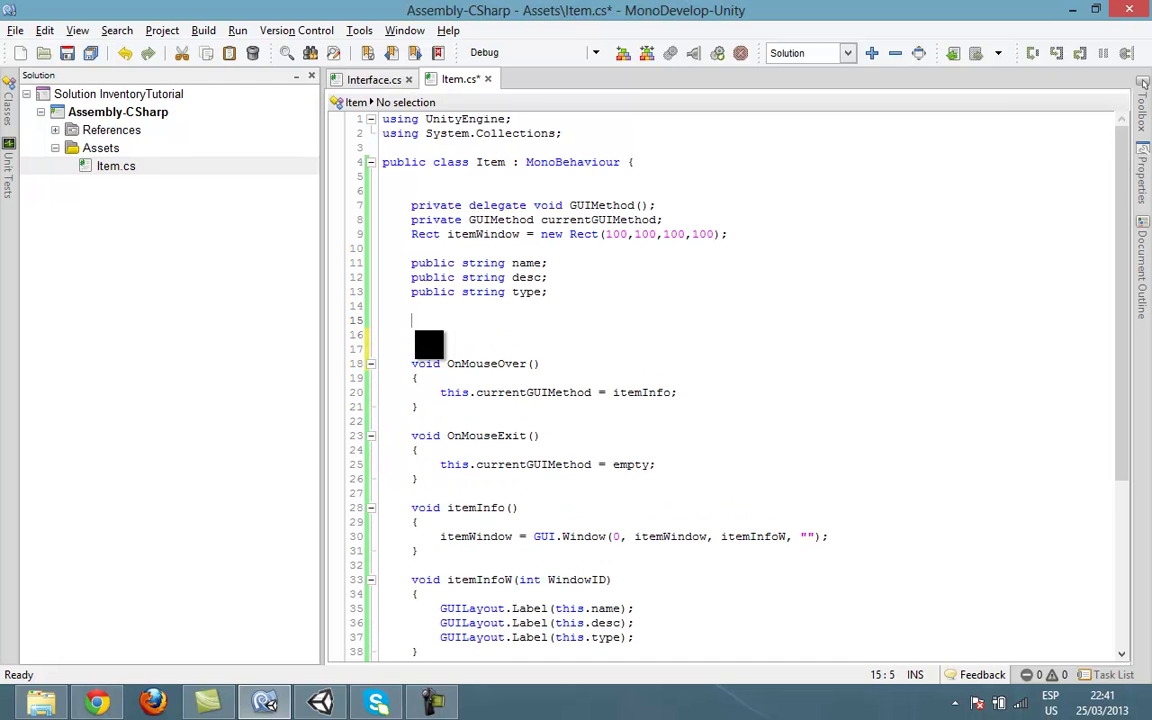
type("void A")
type("wake(0")
key("Return")
key("BackSpace")
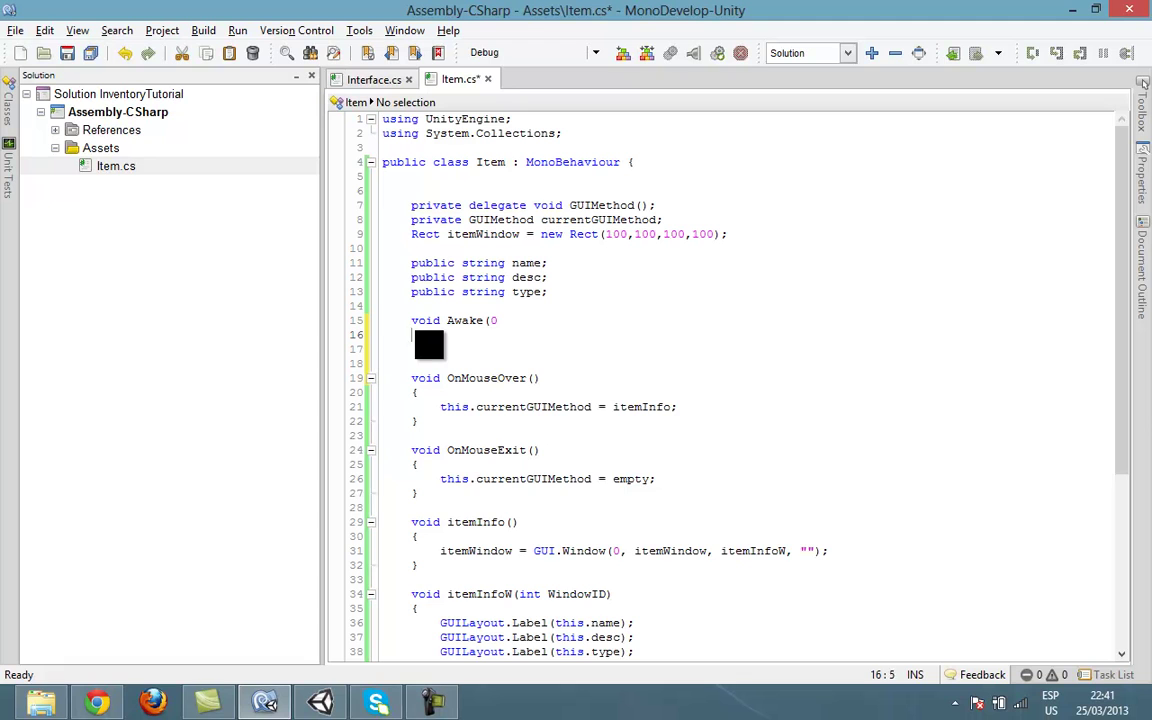
key("BackSpace")
key("BackSpace")
type(")")
key("Return")
type("{")
key("Return")
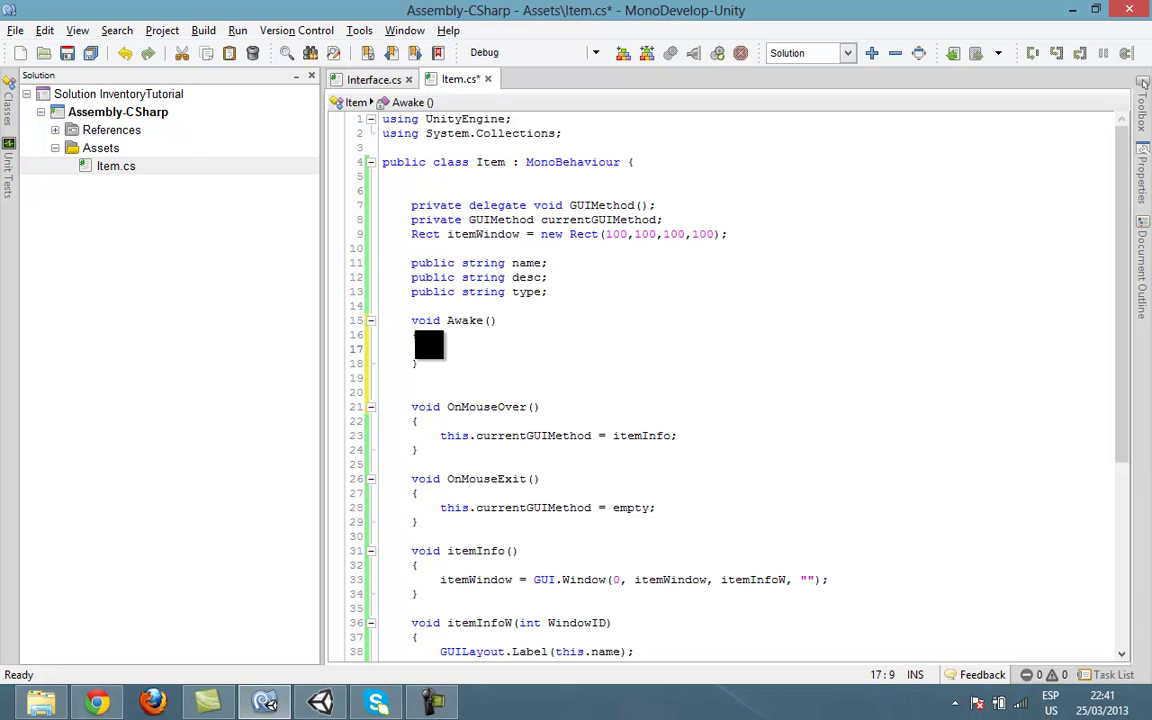
type("thi")
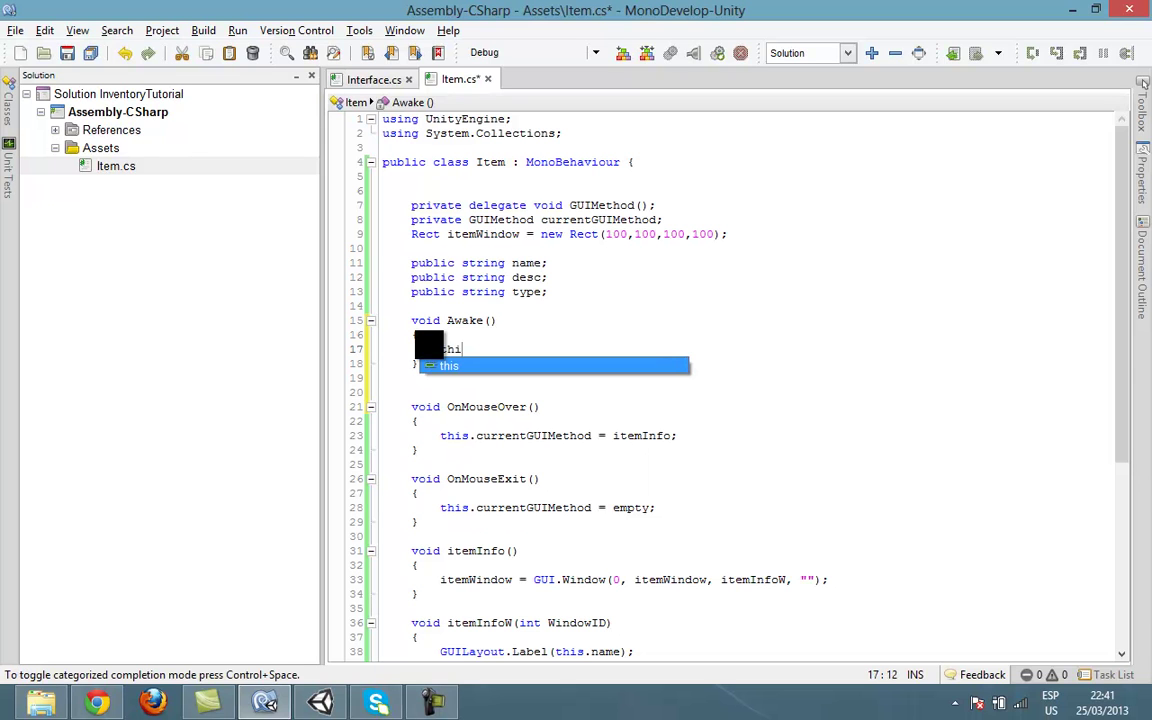
type("s")
- Copy this.currentGUIMethod = empty; into Awake, save Item.cs, and return to Unity
left_click_drag(443, 513, 681, 514)
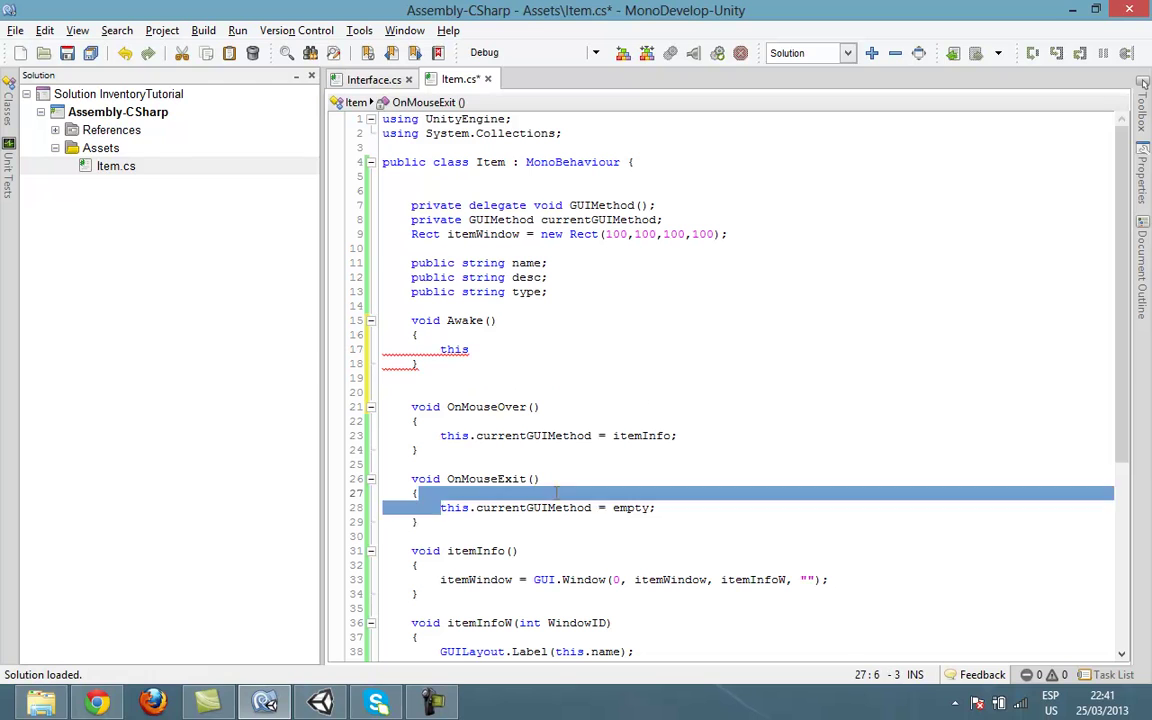
key("ctrl+c")
left_click(526, 350)
double_click(454, 350)
key("ctrl+v")
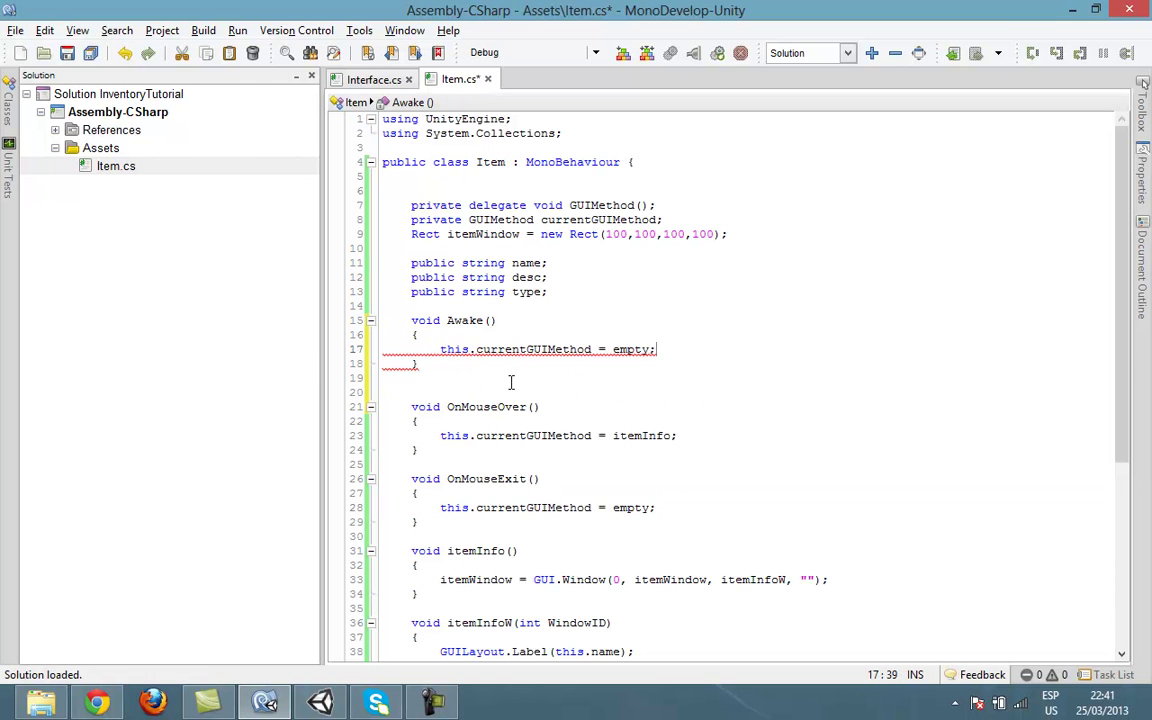
key("ctrl+s")
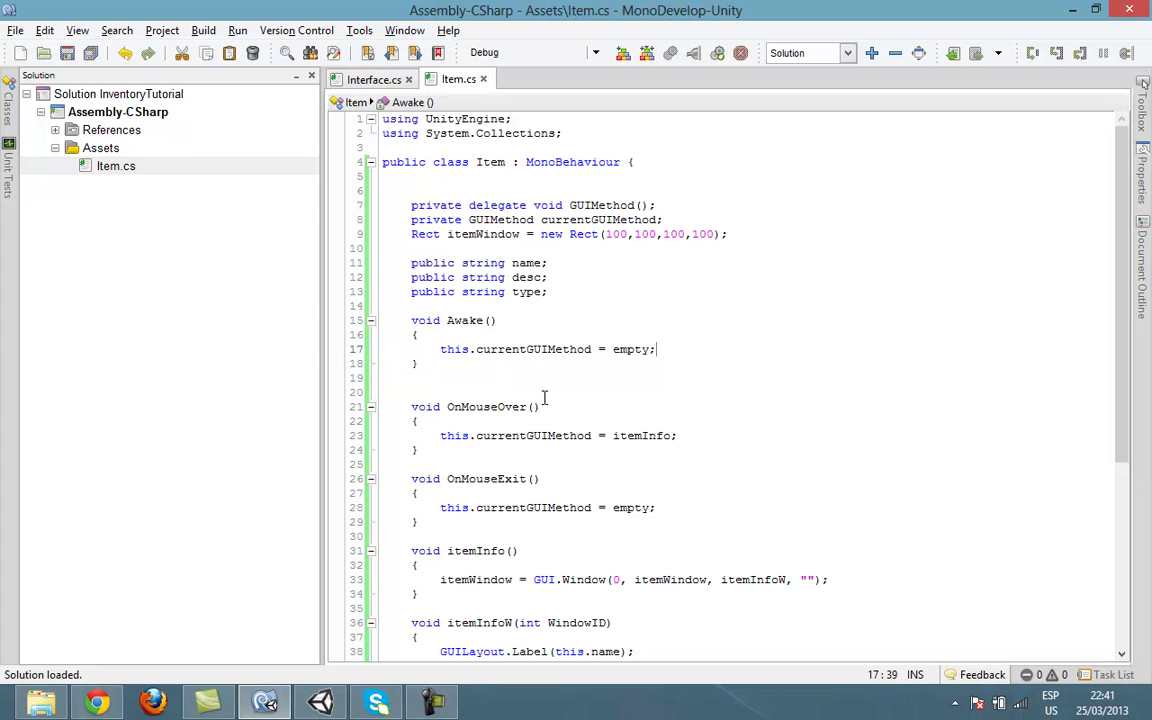
left_click(320, 703)
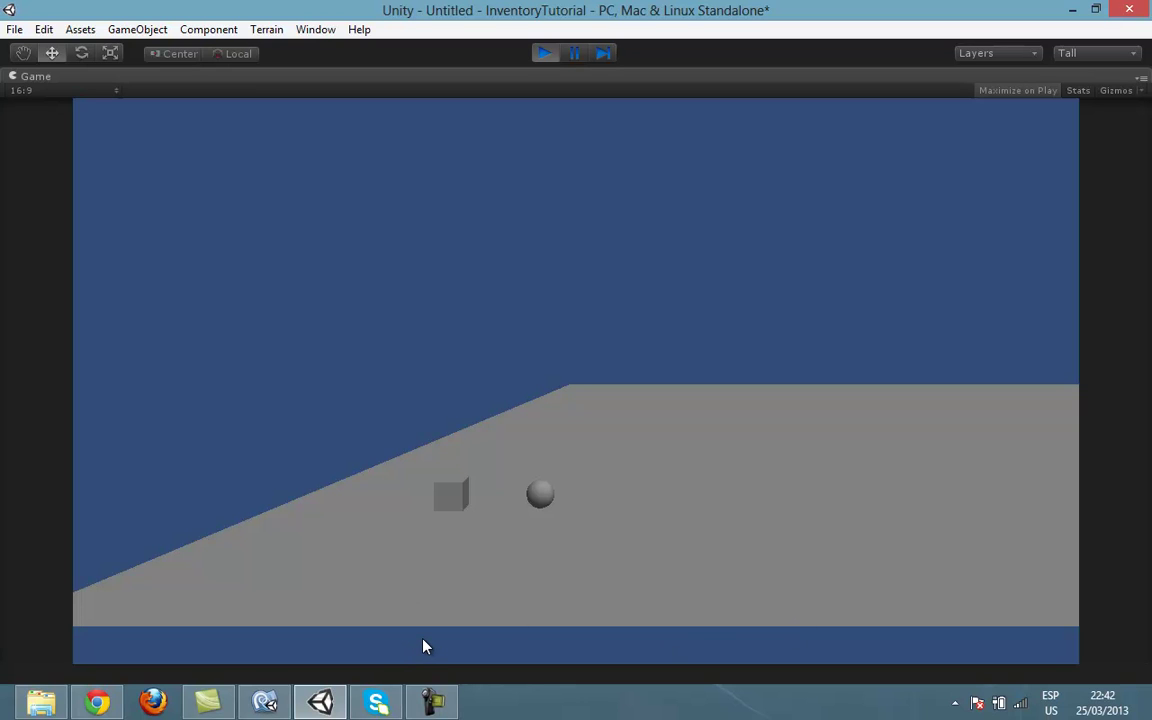
left_click(432, 700)
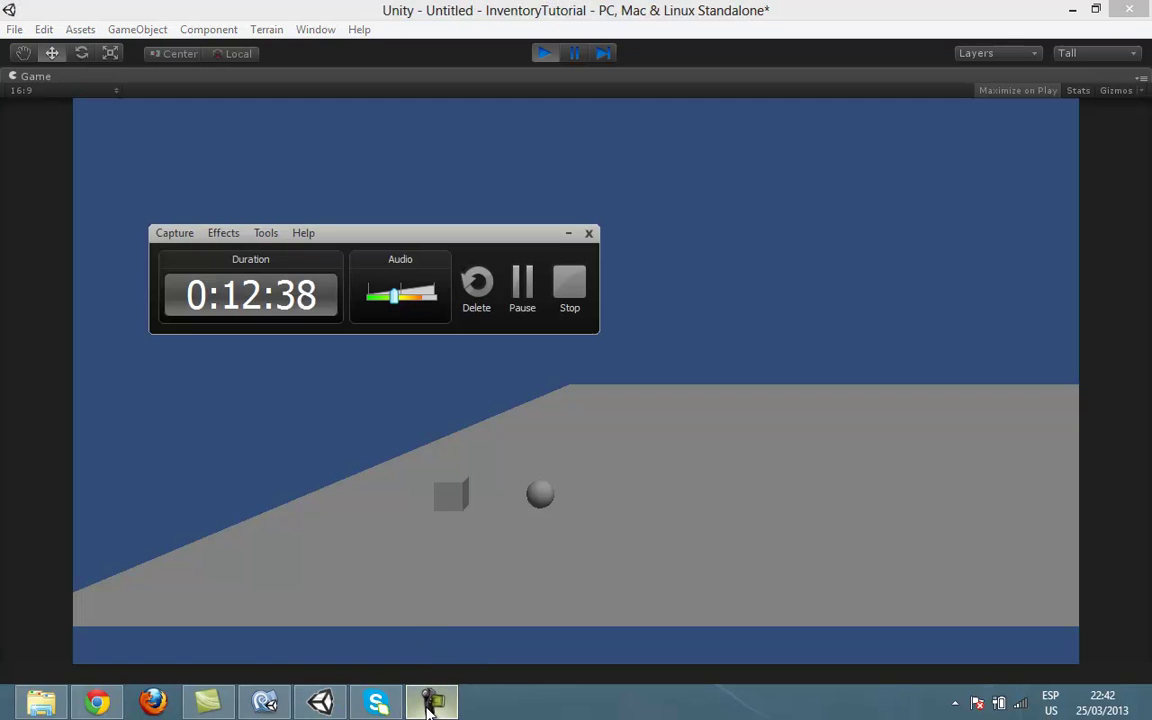